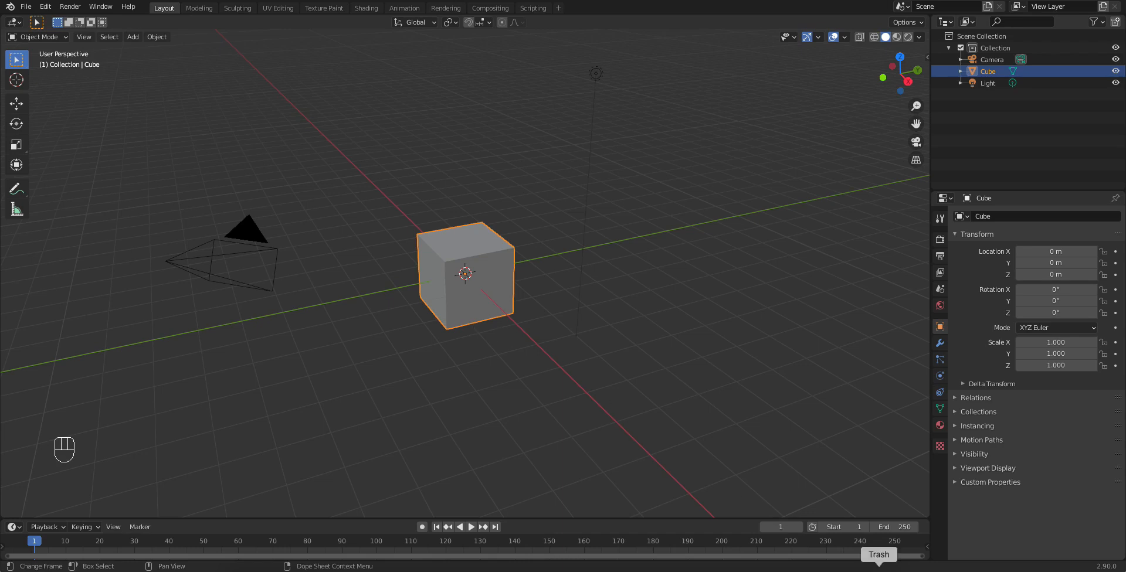
Look at the Poké Ball reference photo, return to the 3D scene and delete the default cube.
left_click(837, 567)
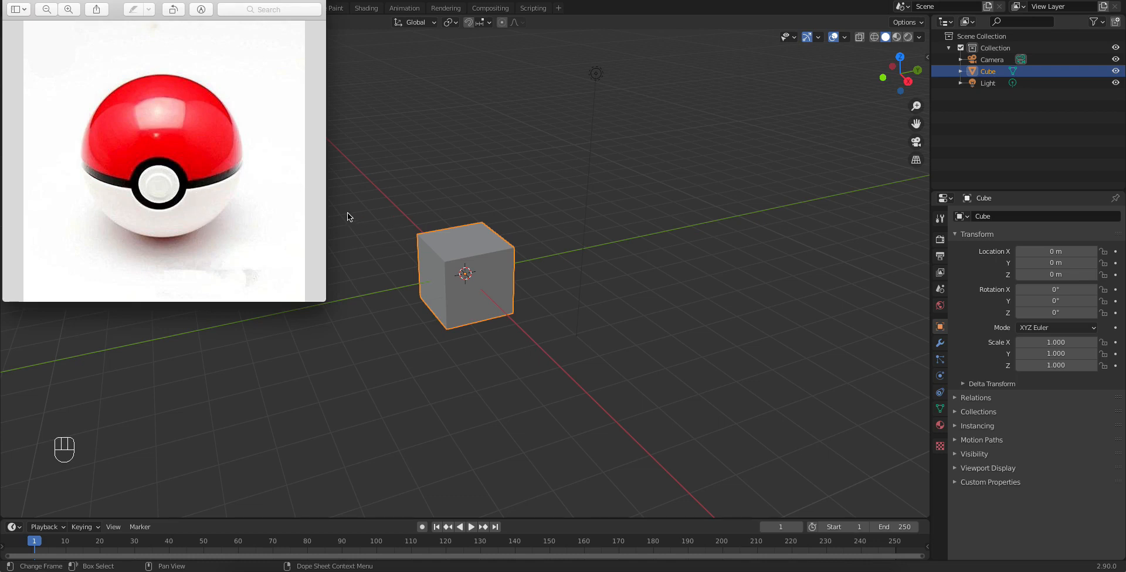
left_click(344, 230)
scroll(475, 264, "up", 4)
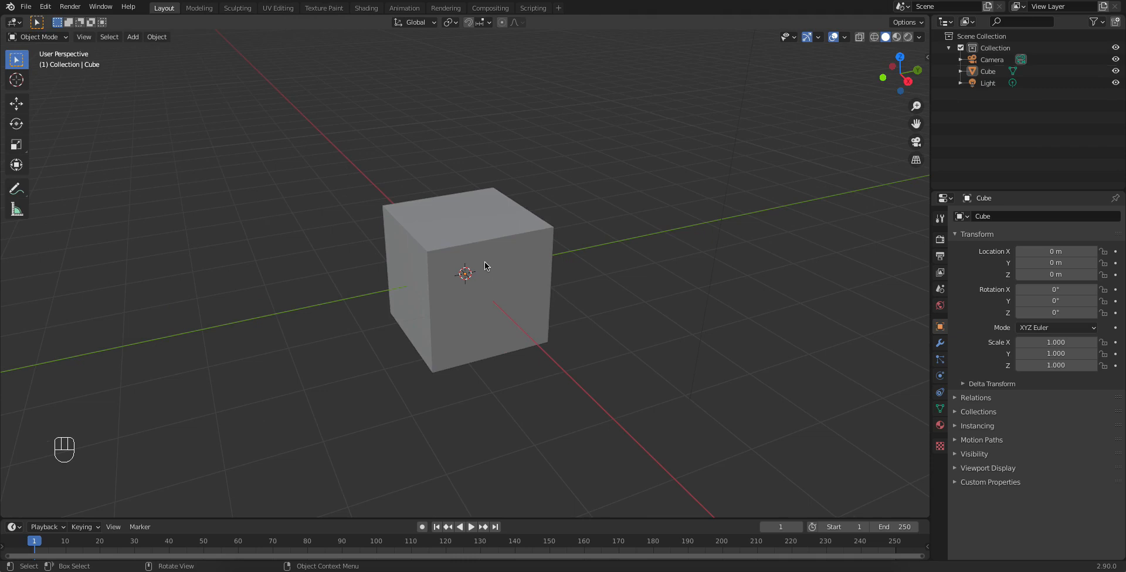
key("x")
left_click(484, 261)
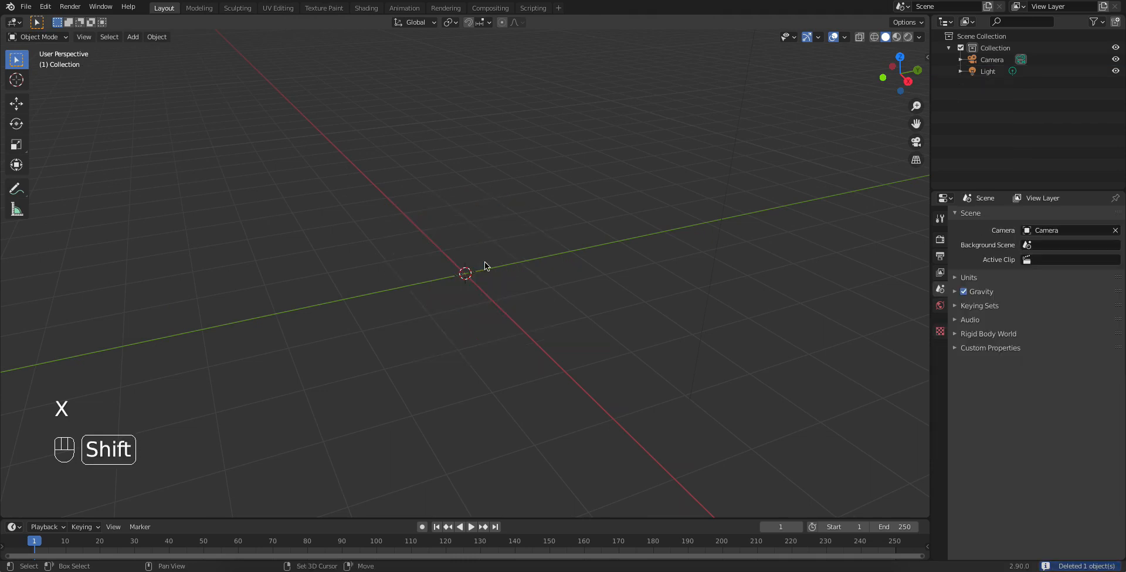
Add a UV sphere mesh at the scene origin.
key("shift+a")
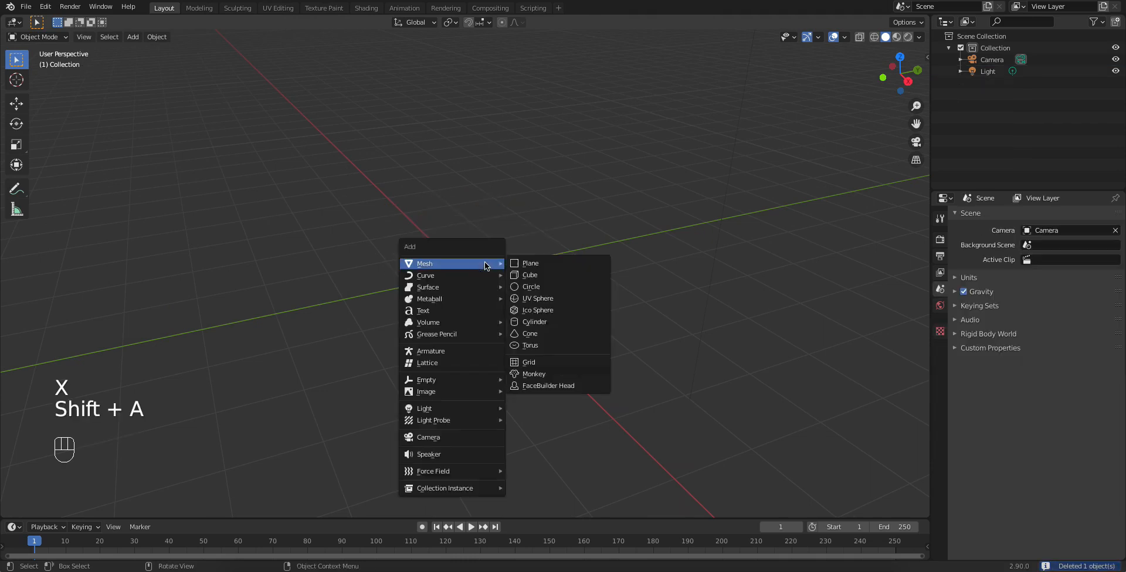
left_click(524, 298)
scroll(517, 284, "up", 3)
middle_click_drag(517, 284, 528, 307)
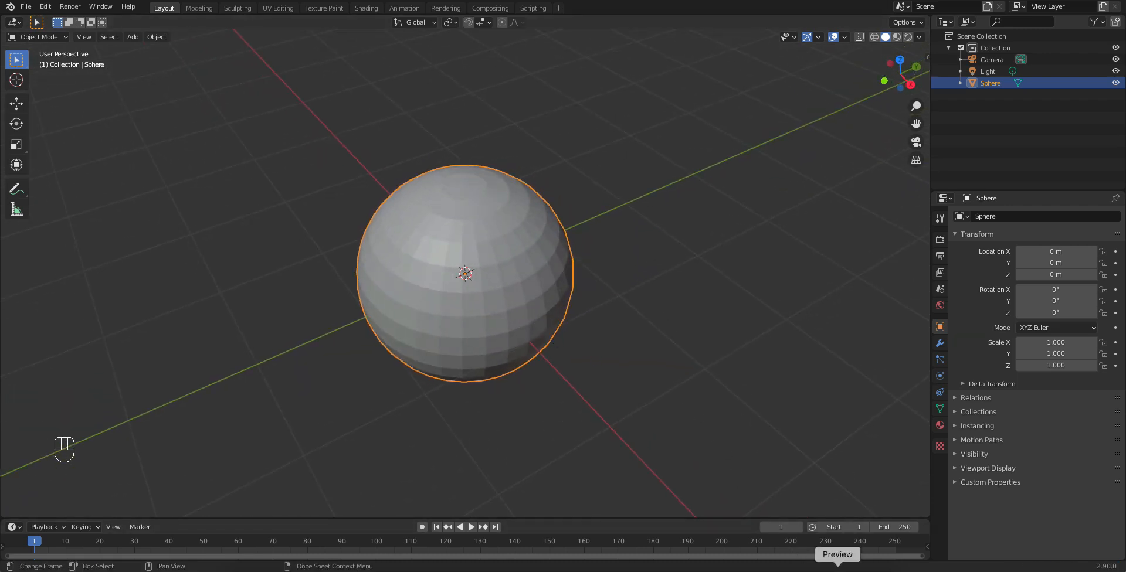
Check the Poké Ball reference photo again and rotate the sphere 90° about the X axis.
left_click(837, 569)
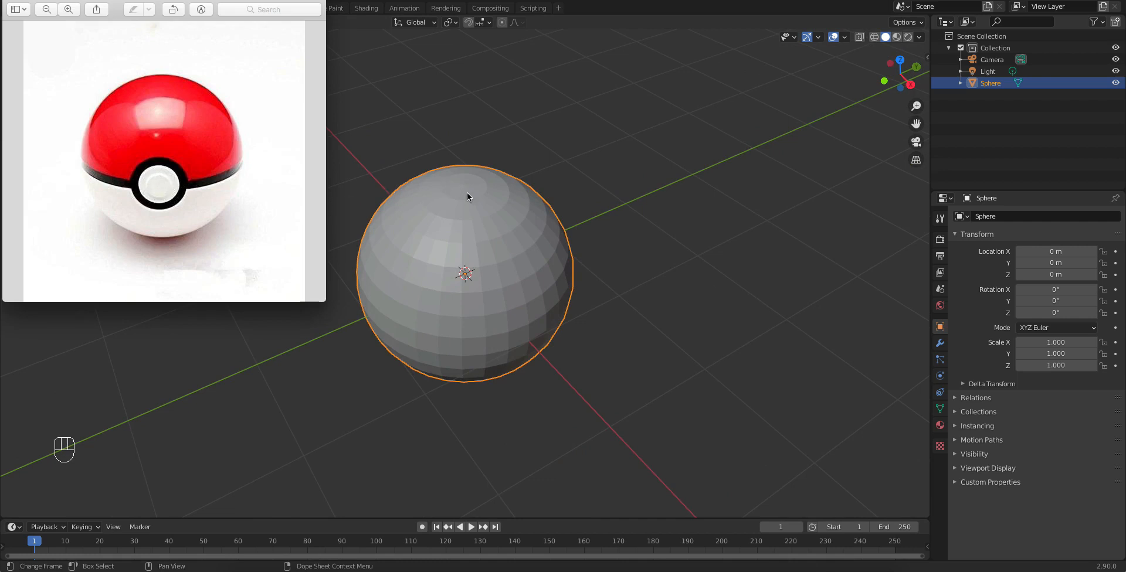
left_click(606, 294)
left_click(523, 249)
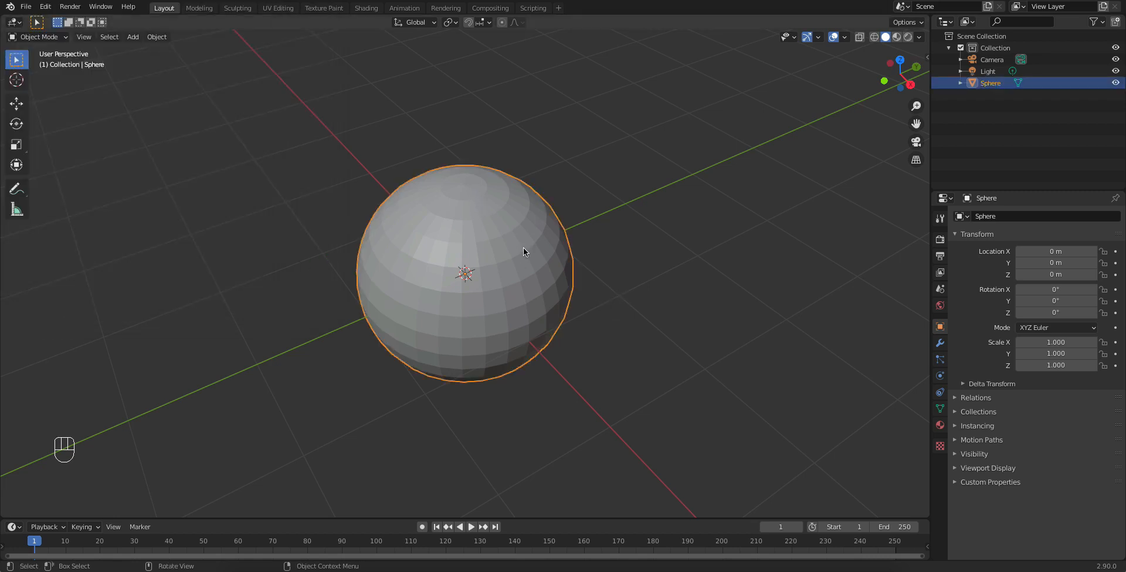
type("rx90")
key("Return")
left_click(644, 303)
middle_click_drag(568, 283, 603, 235)
scroll(467, 289, "up", 2)
middle_click_drag(461, 287, 420, 307)
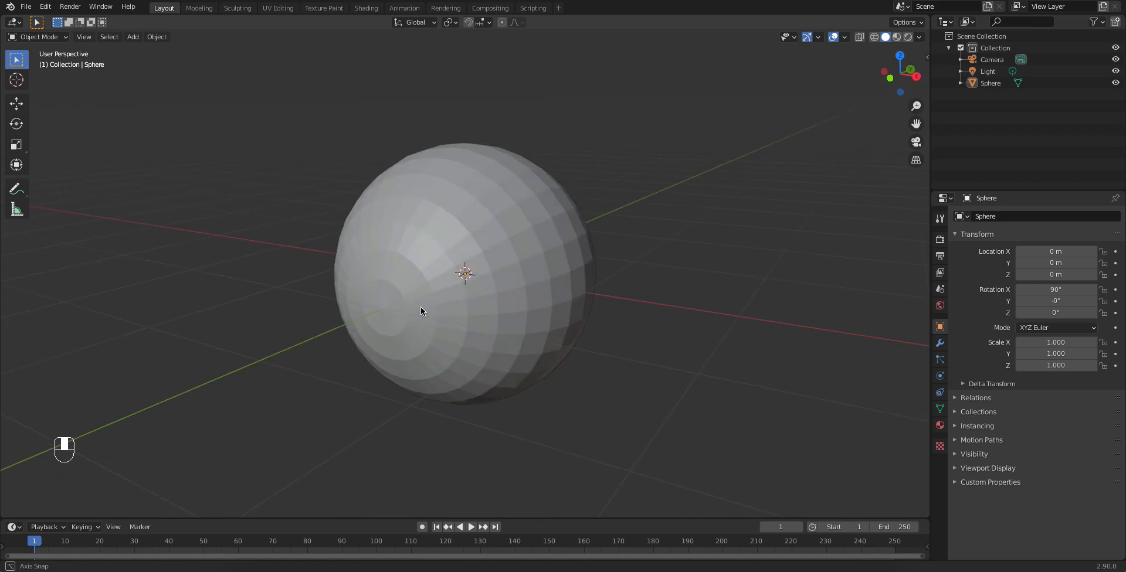
Compare the sphere with the black band in the reference photo and switch the sphere to Edit Mode.
left_click(838, 568)
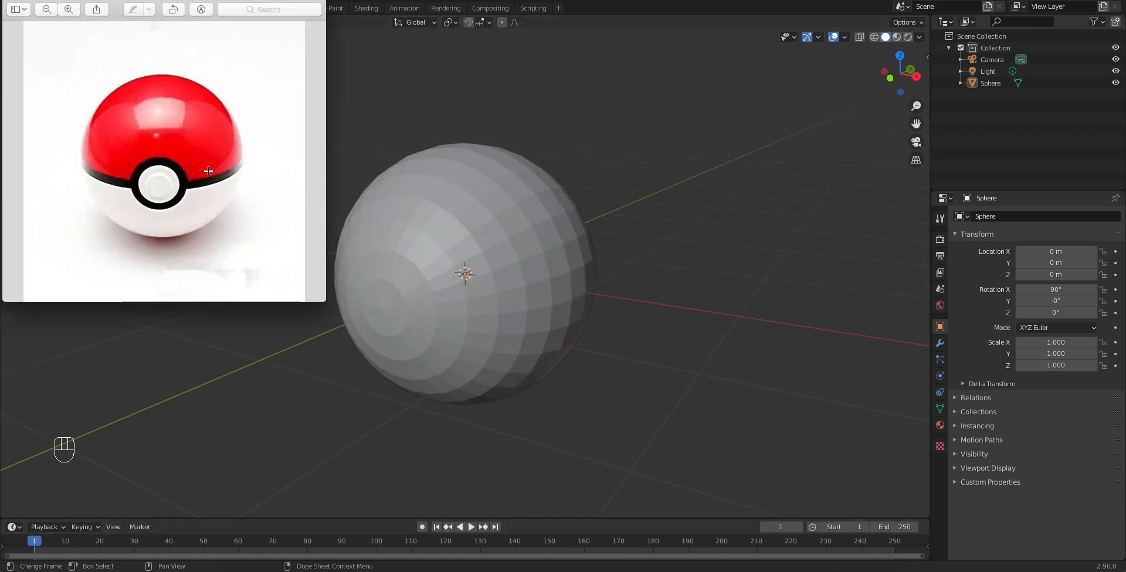
left_click(723, 328)
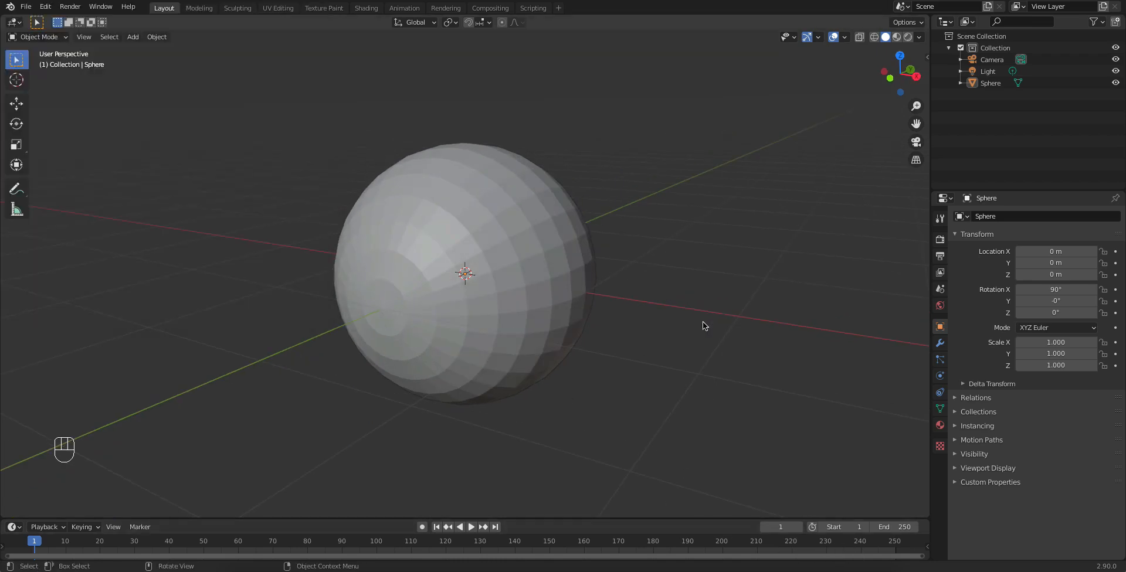
left_click(576, 258)
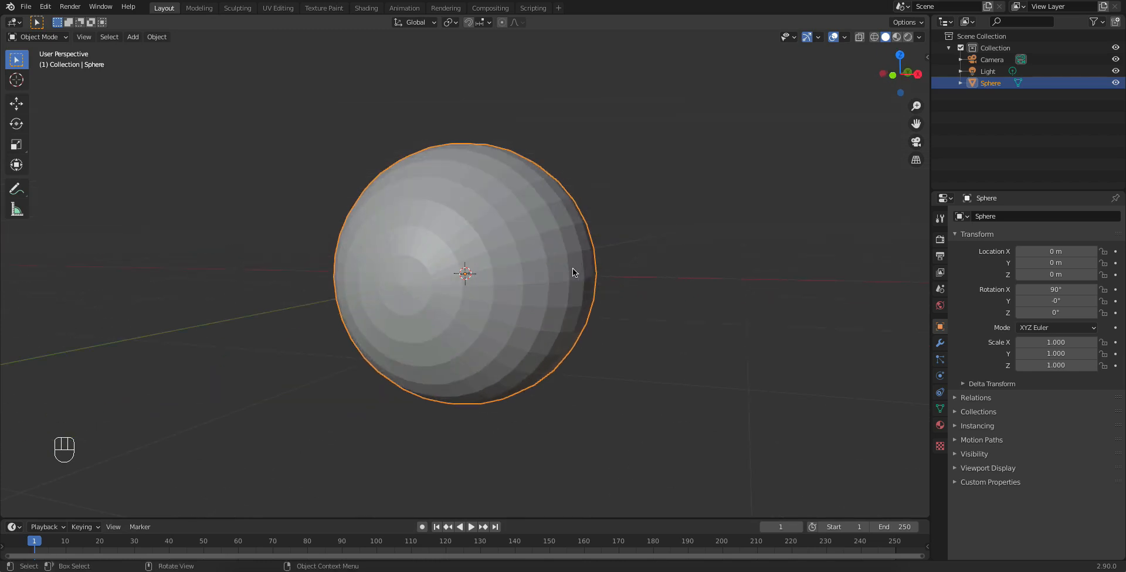
key("Tab")
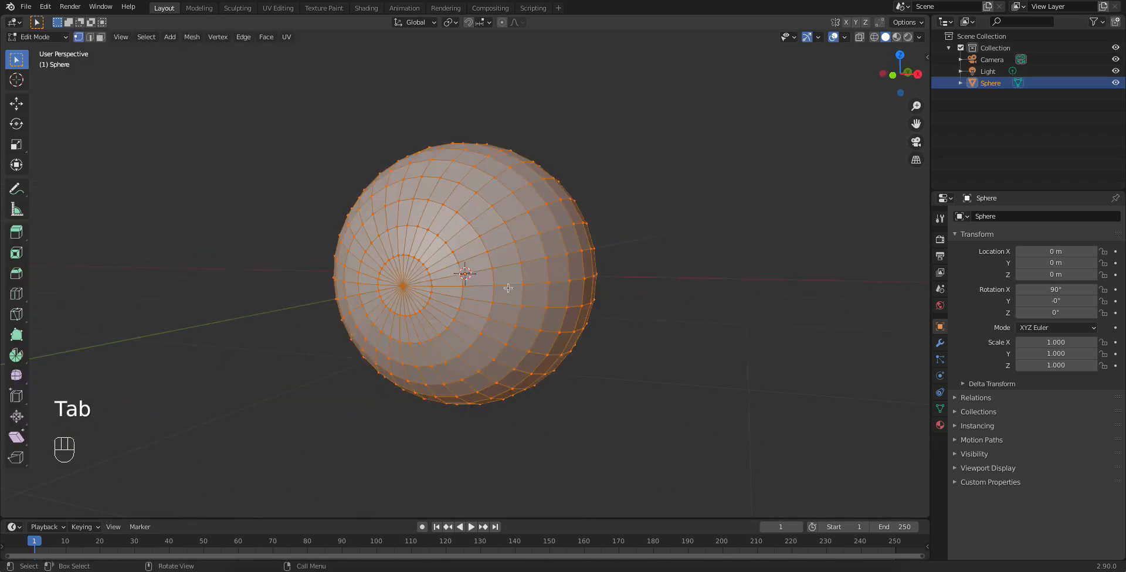
middle_click_drag(558, 291, 367, 329)
middle_click_drag(481, 342, 397, 309)
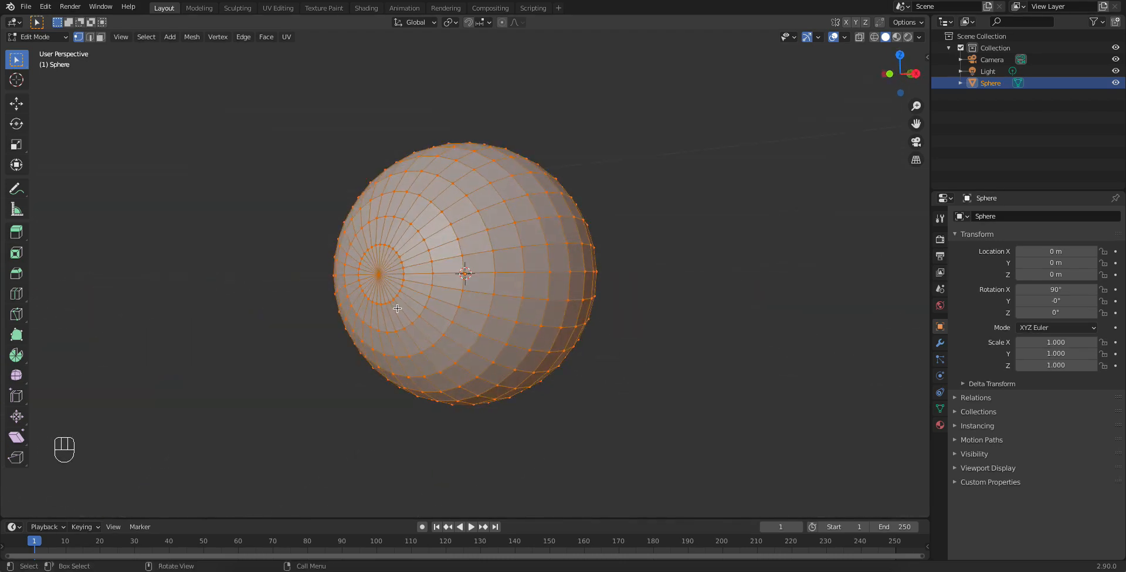
From the front view, select the horizontal edge loop around the sphere's middle on both sides of the pole.
key("KP_1")
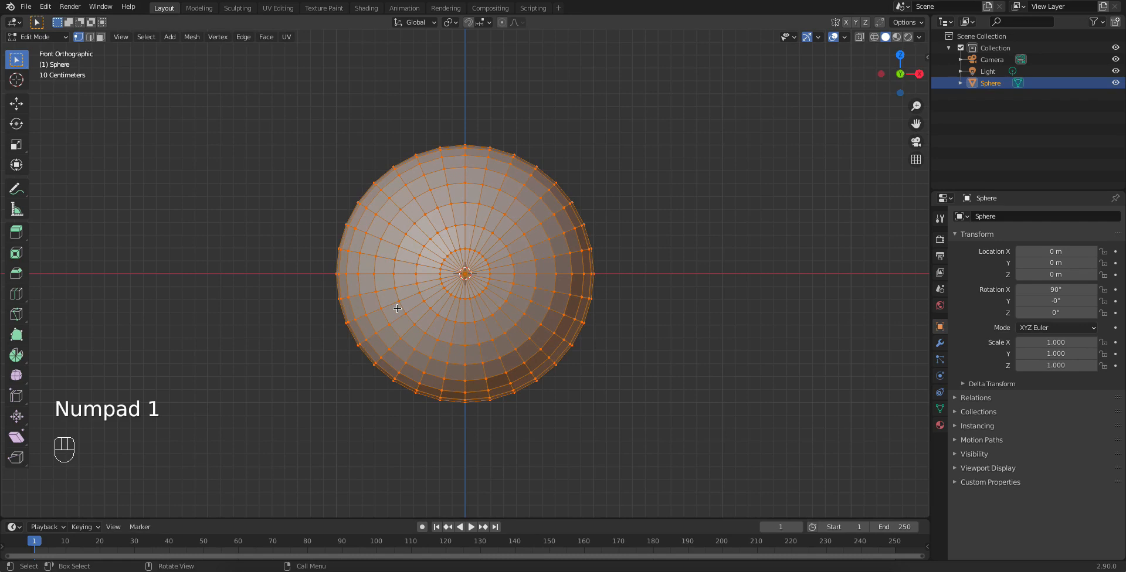
left_click(639, 298)
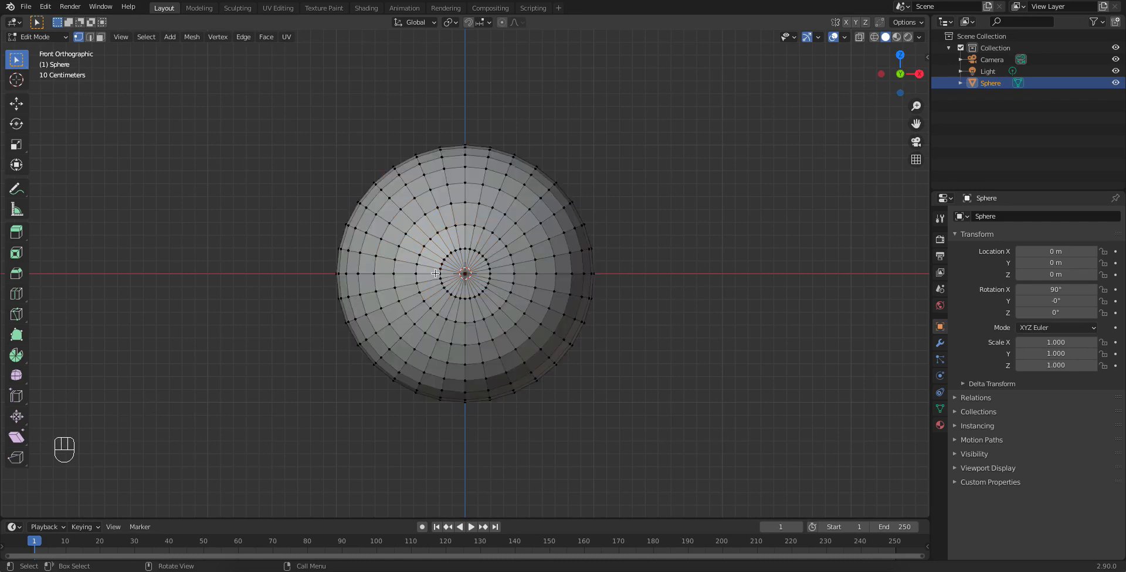
key("alt")
left_click(409, 273, "alt")
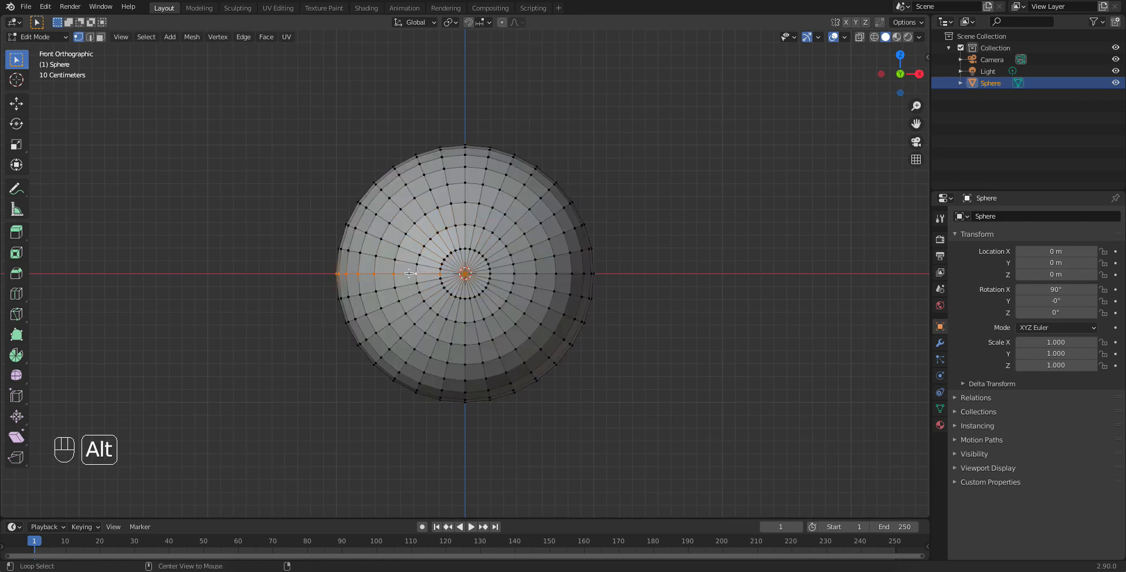
left_click(498, 273, "alt+shift")
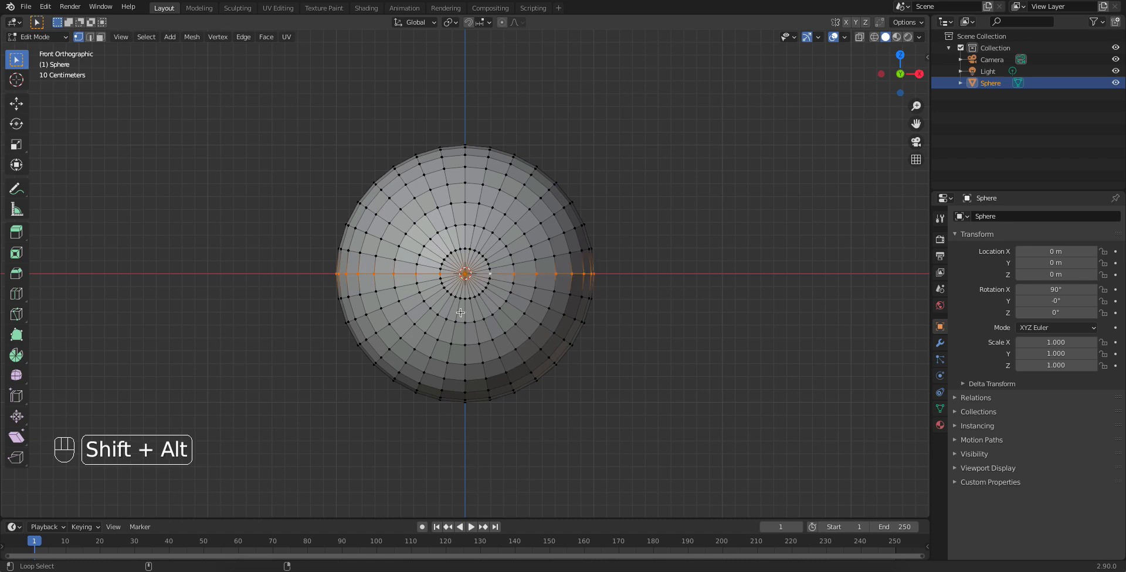
Bevel the selected horizontal edge loop into a single-segment band with a width of about 0.036 m.
middle_click_drag(653, 227, 658, 248)
scroll(482, 332, "up", 4)
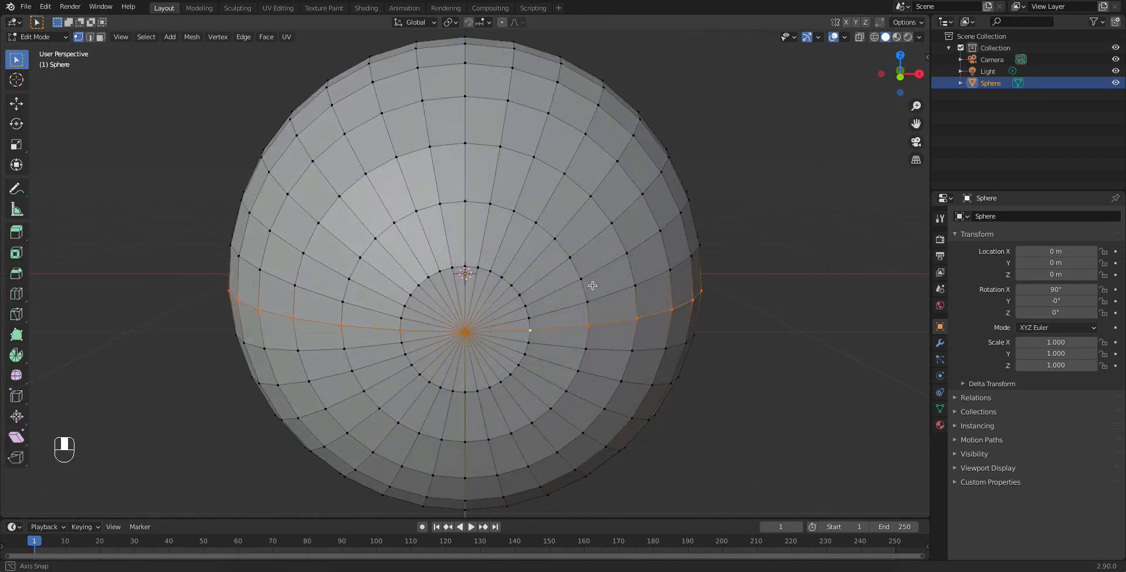
middle_click_drag(701, 268, 470, 264)
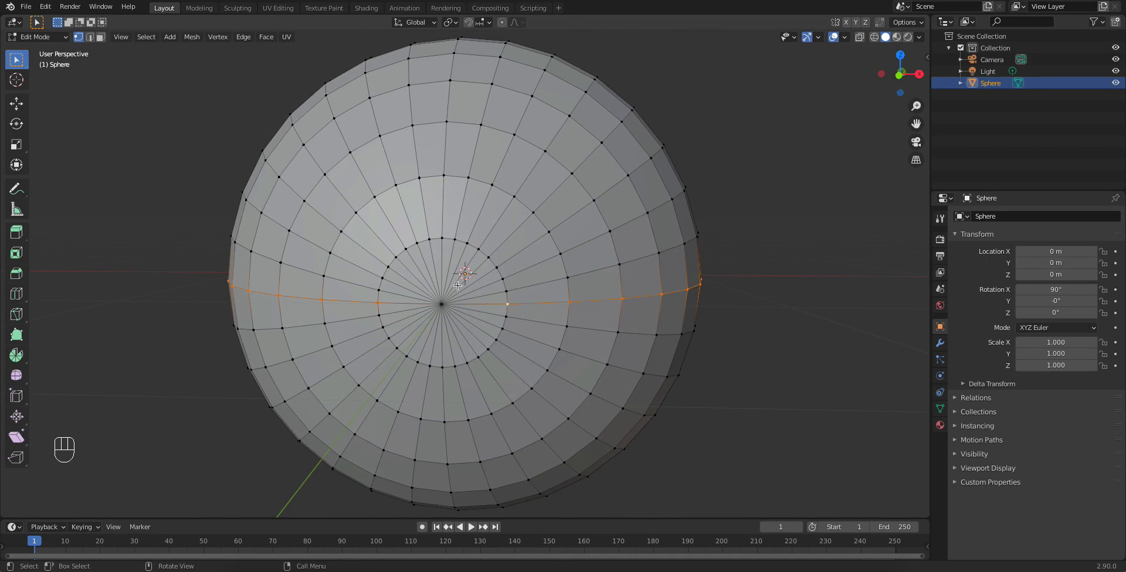
scroll(461, 319, "down", 1)
middle_click_drag(461, 319, 452, 331)
scroll(463, 322, "up", 1)
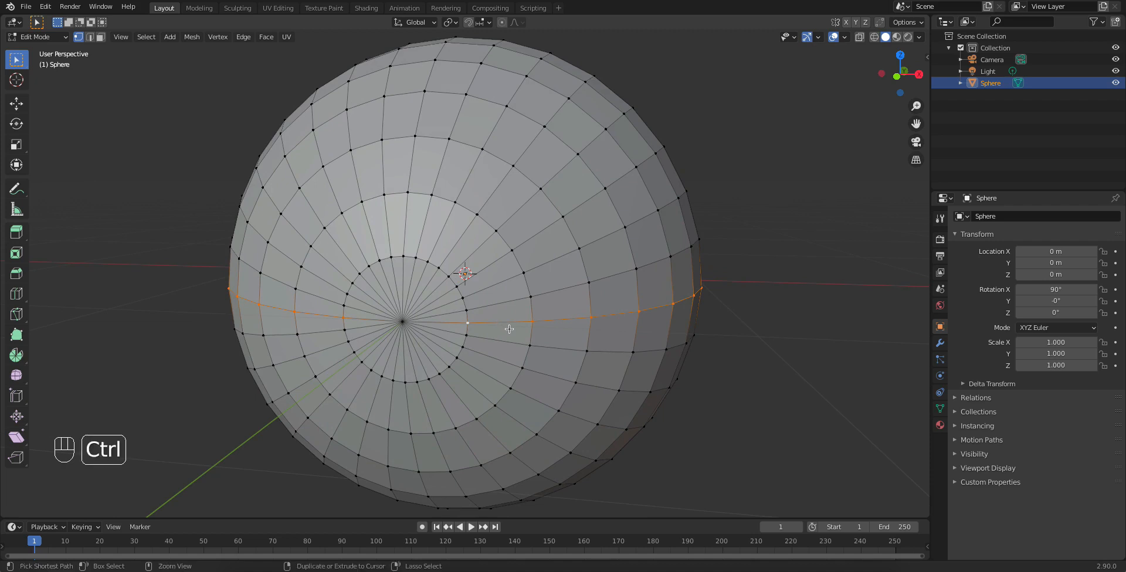
key("ctrl+b")
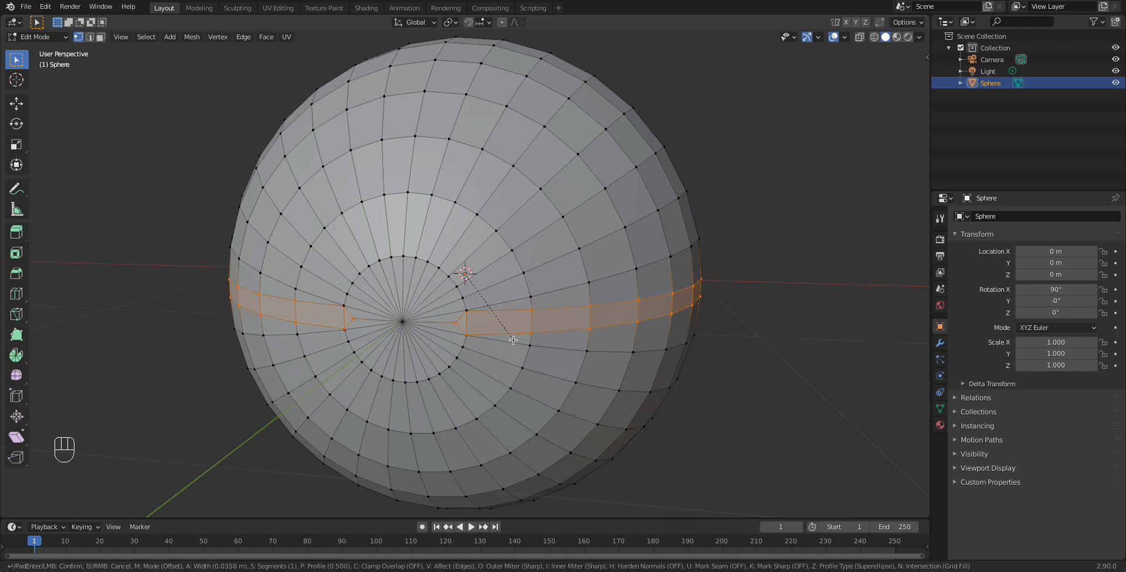
left_click(513, 340)
Merge the nearly coincident vertices at the upper corner of the band's right end near the front pole, using At Last.
mouse_move(513, 342)
middle_mouse_down()
mouse_move(512, 329)
mouse_move(515, 345)
mouse_move(504, 350)
middle_mouse_up()
scroll(504, 351, "up", 4)
middle_click_drag(462, 304, 486, 213, "shift")
scroll(500, 196, "down", 1)
scroll(486, 218, "up", 1)
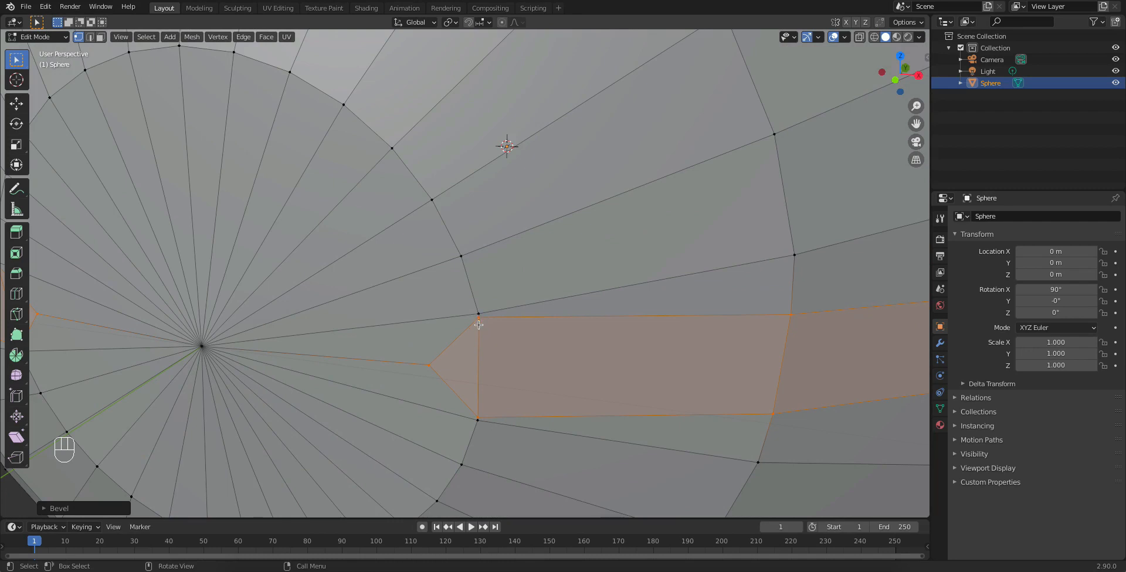
scroll(494, 333, "down", 3)
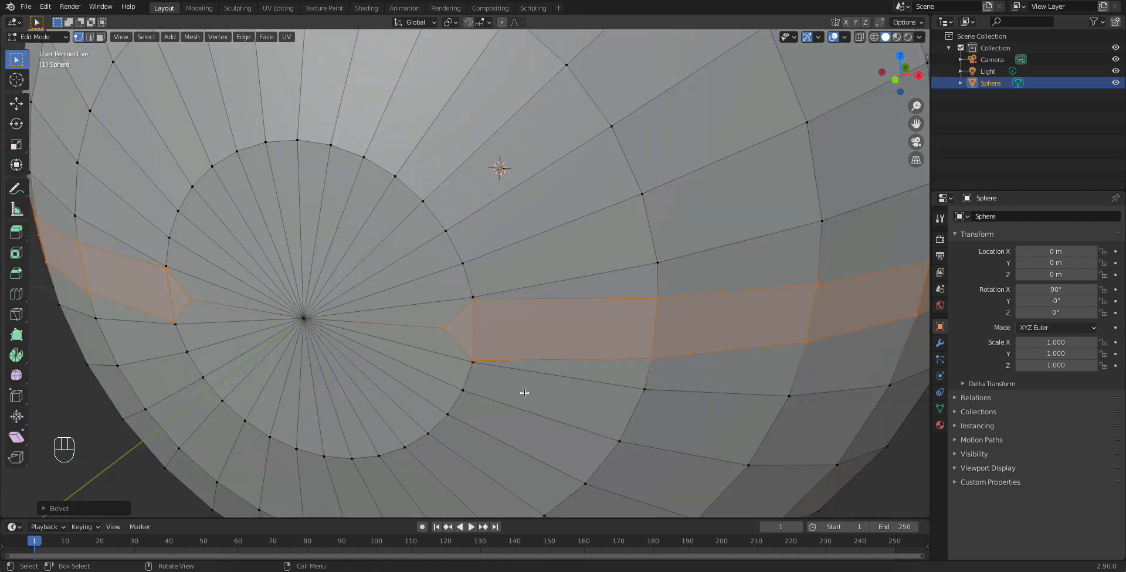
key("alt+a")
left_click(474, 300)
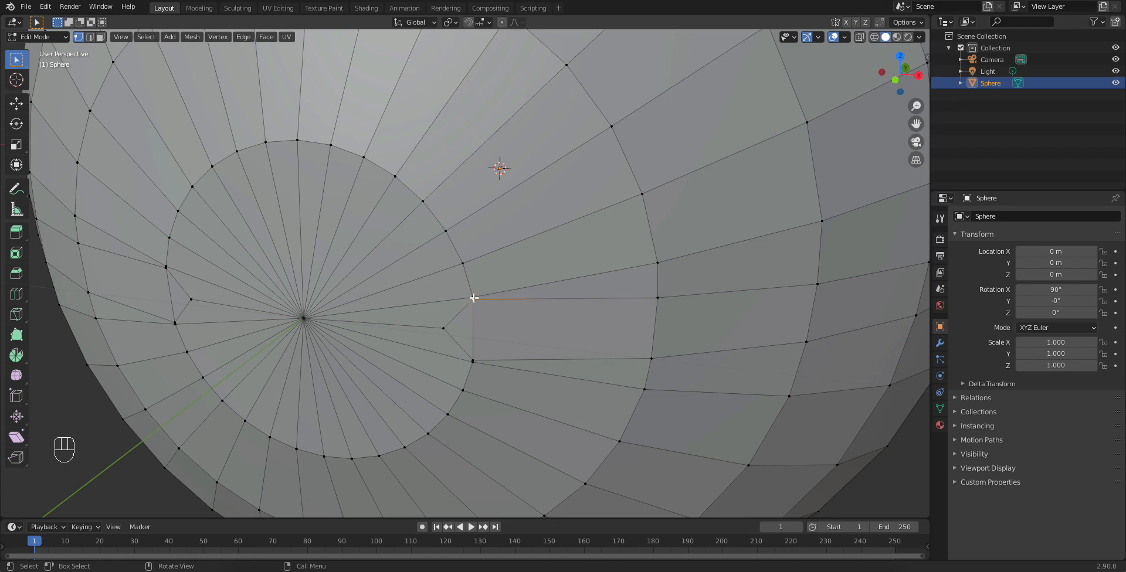
left_click(478, 300, "shift")
key("m")
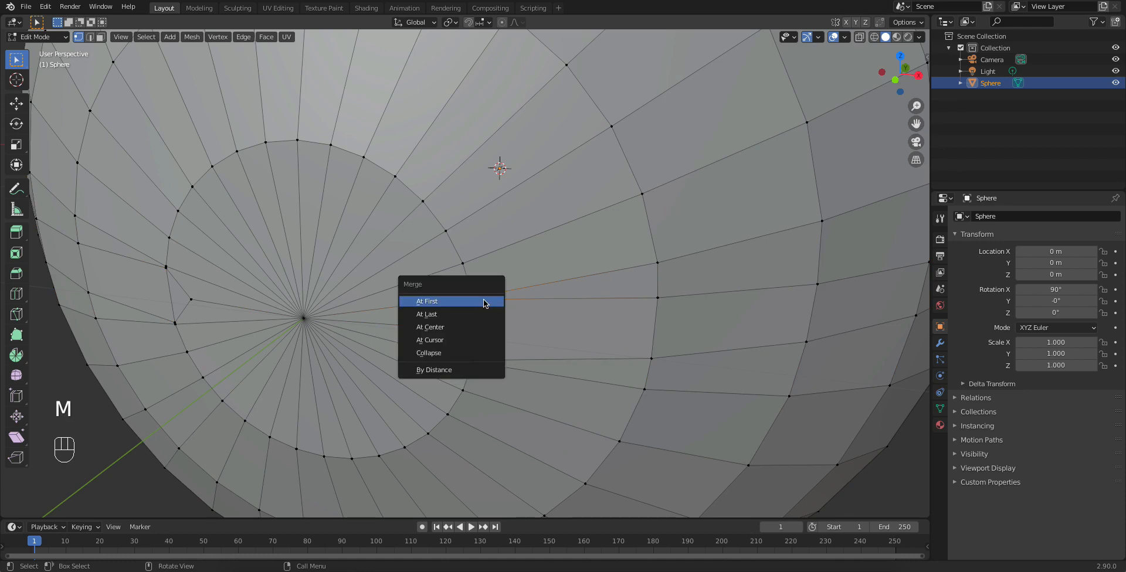
left_click(485, 301)
key("m")
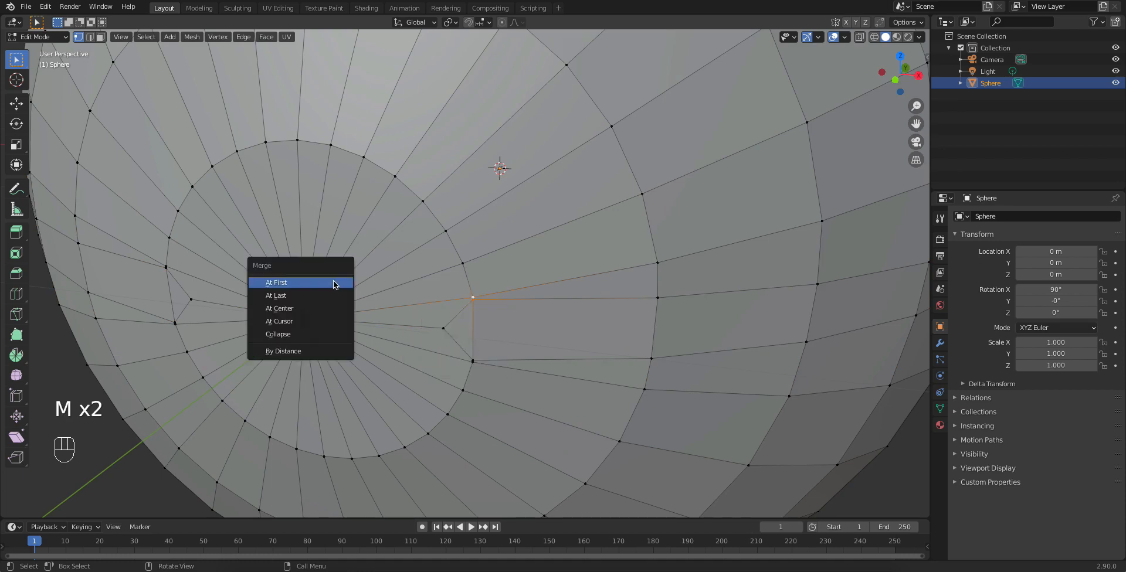
left_click(322, 309)
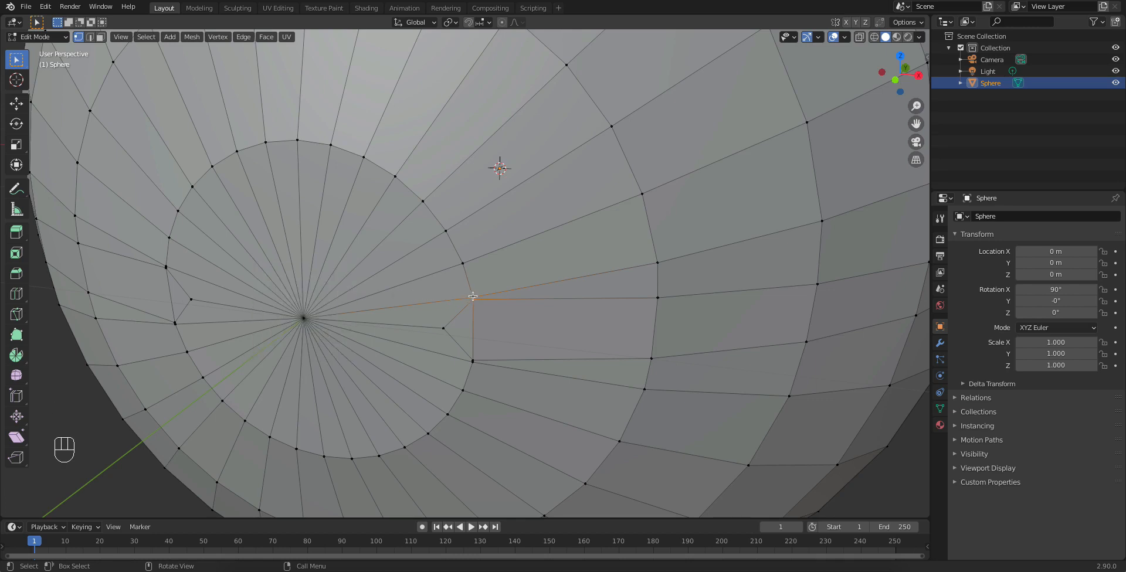
key("m")
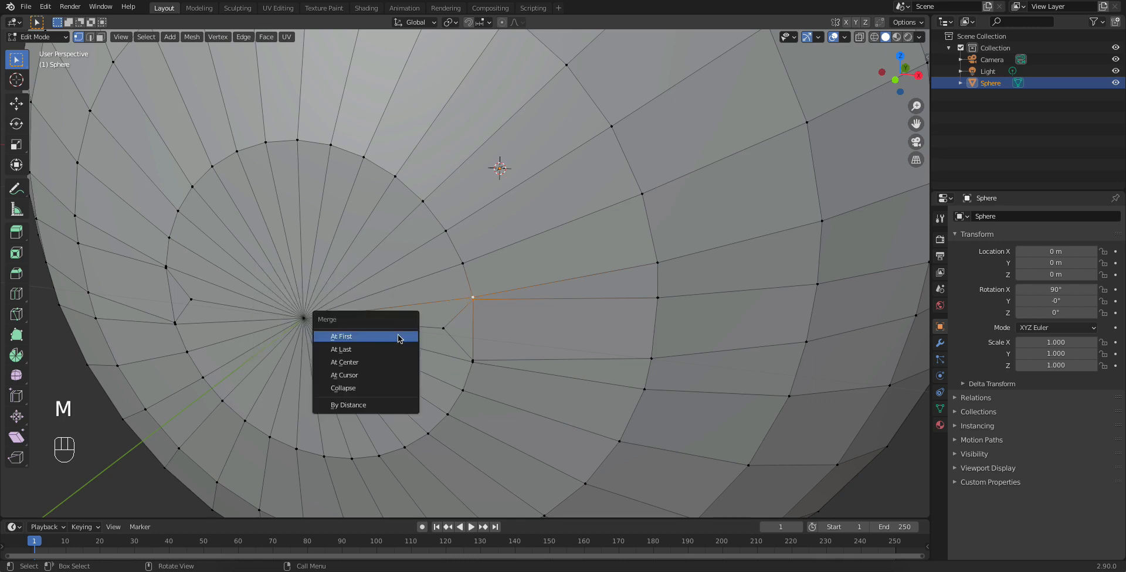
left_click(385, 350)
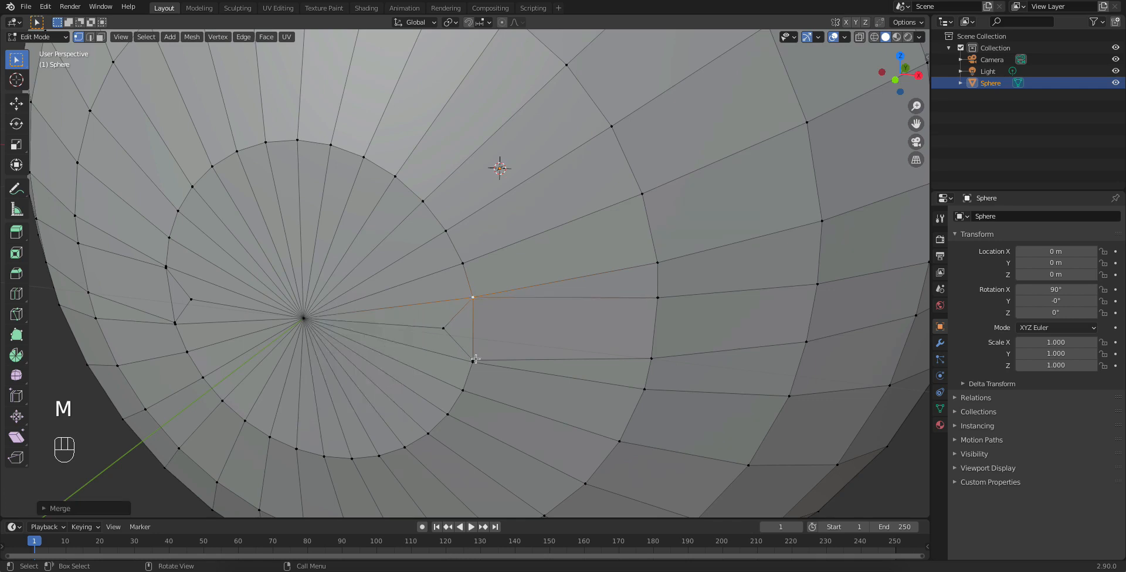
Merge the close vertices at the lower corner of the band's right end near the front pole, using At Last.
left_click(476, 367)
left_click(474, 365, "shift")
left_click(473, 365, "shift")
key("m")
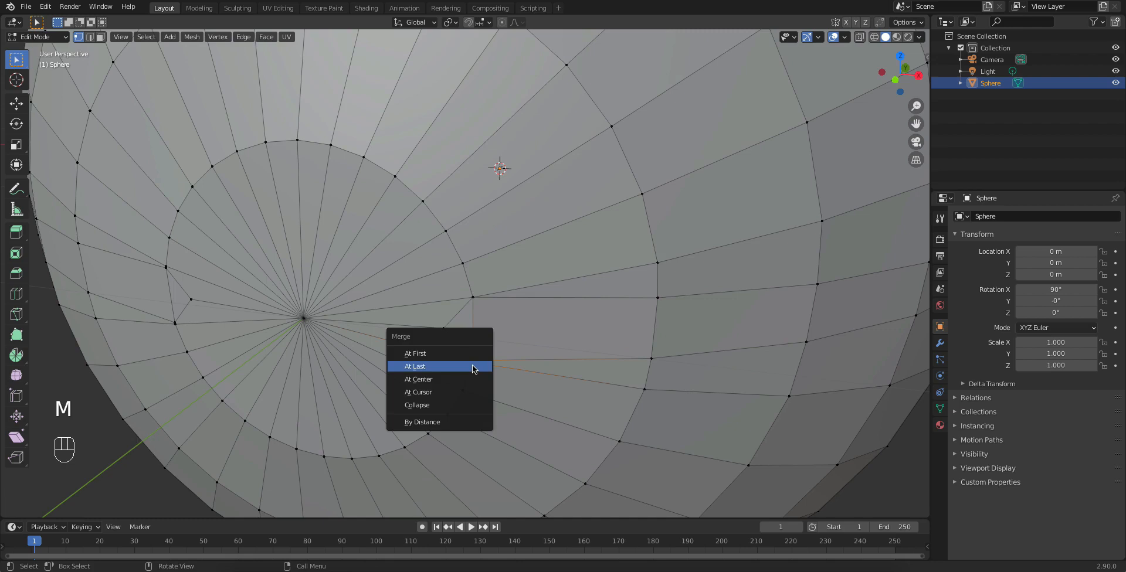
left_click(474, 366)
Merge the close vertices at the upper and lower corners of the band's left end near the front pole.
left_click(167, 266)
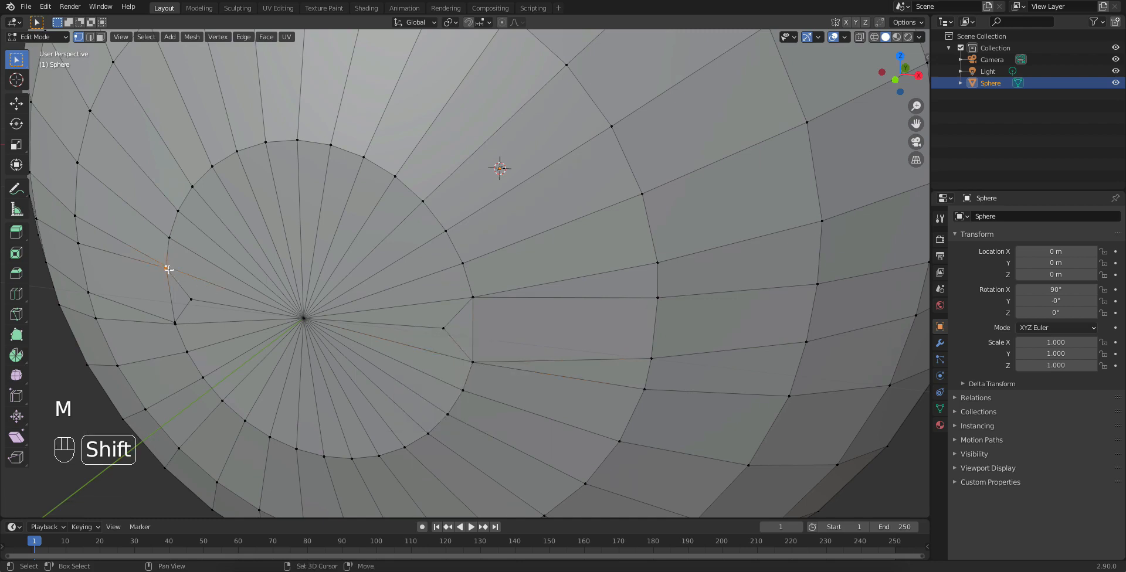
key("m")
left_click(163, 266)
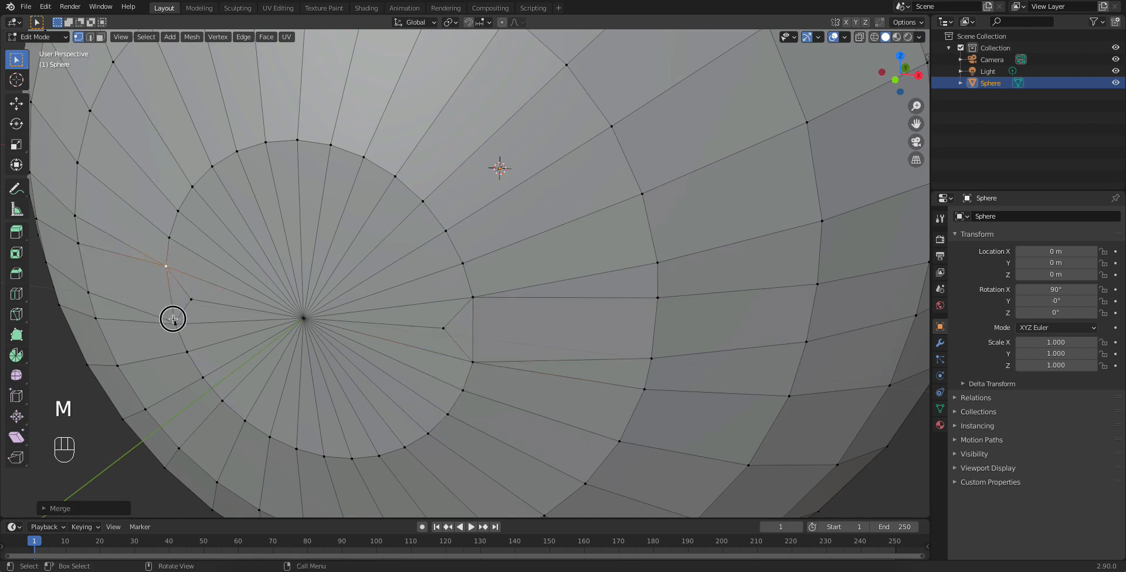
left_click(174, 323, "shift")
key("m")
left_click(176, 324)
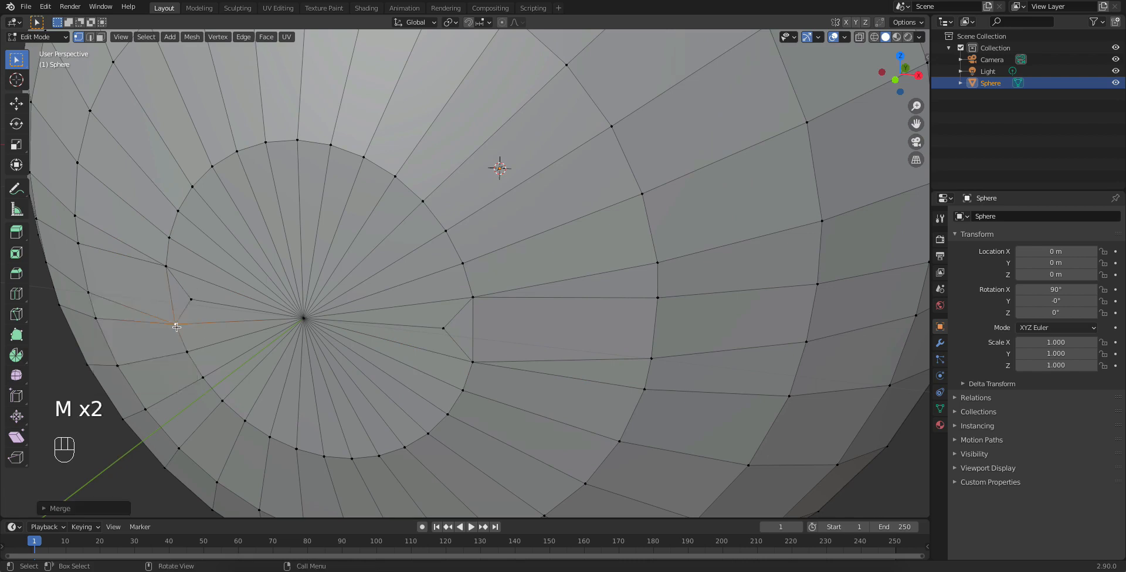
Merge the close vertices at the upper and lower corners of the band's left end near the rear pole.
scroll(467, 316, "down", 5)
middle_click_drag(538, 251, 458, 260)
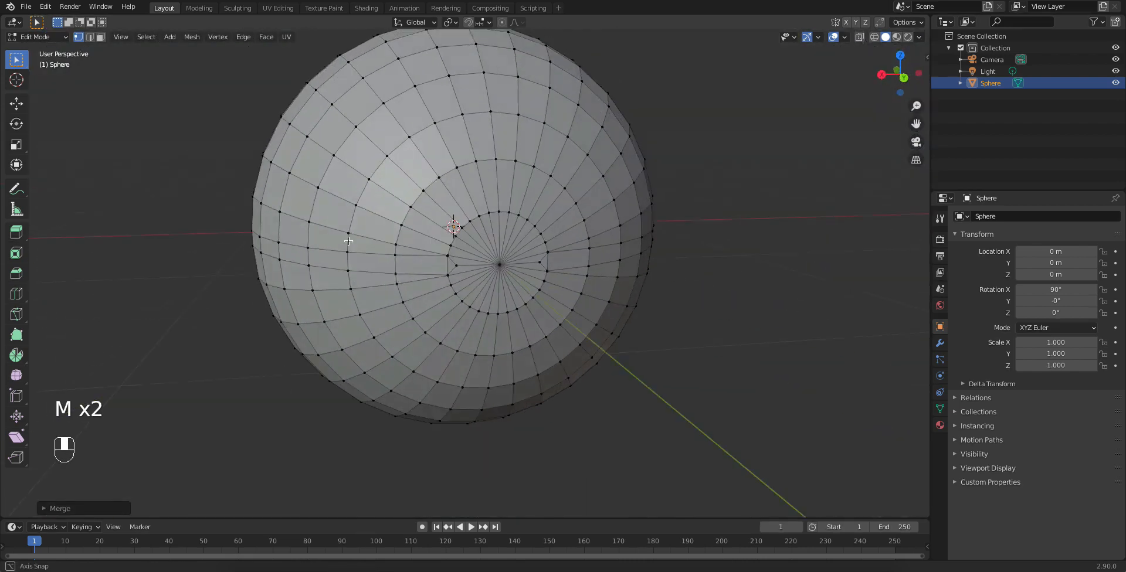
scroll(458, 260, "up", 6)
scroll(353, 207, "down", 5)
middle_click_drag(353, 208, 375, 243, "shift")
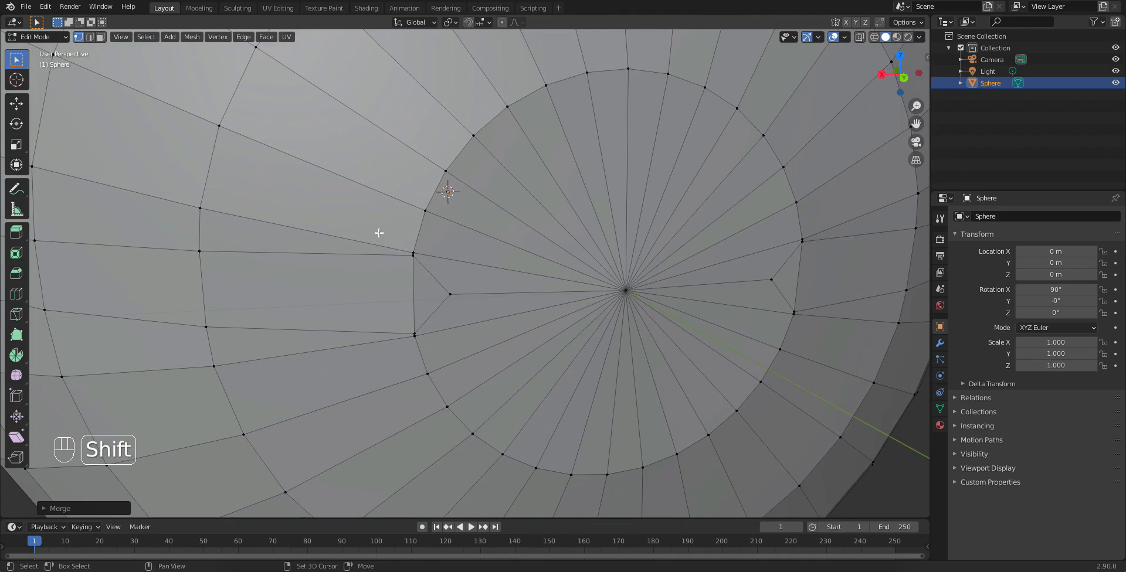
left_click(415, 253, "shift")
key("m")
left_click(417, 250)
left_click(414, 336, "shift")
key("m")
left_click(414, 335)
Merge the close vertices at the upper and lower corners of the band's right end near the rear pole.
left_click(801, 240, "shift")
key("m")
left_click(801, 265)
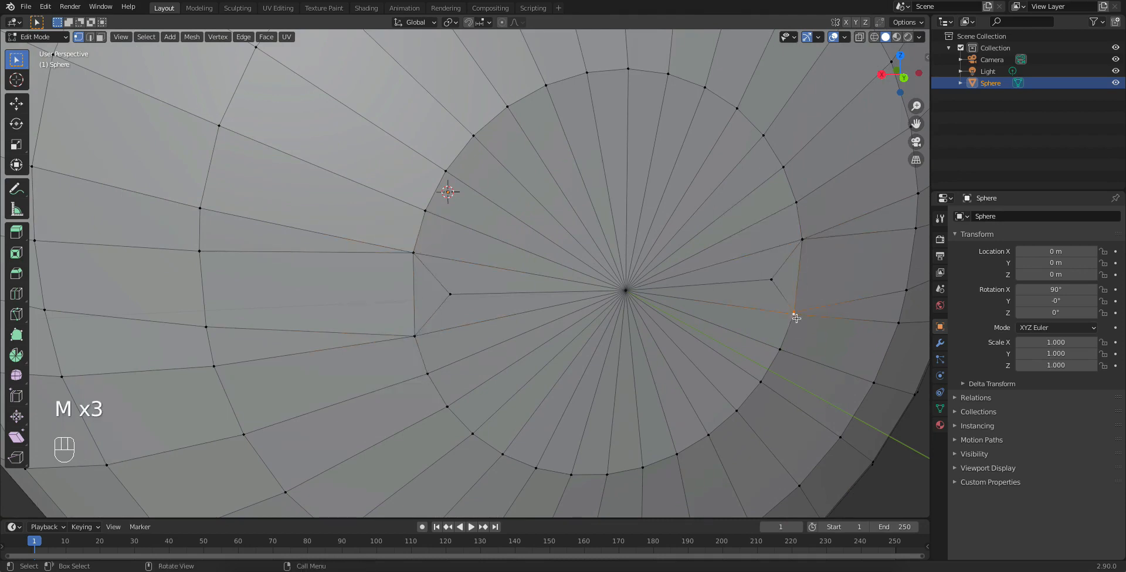
key("m")
Subdivide the vertical edge that closes the band's right end near the front pole.
scroll(498, 226, "down", 12)
middle_click_drag(498, 226, 638, 221)
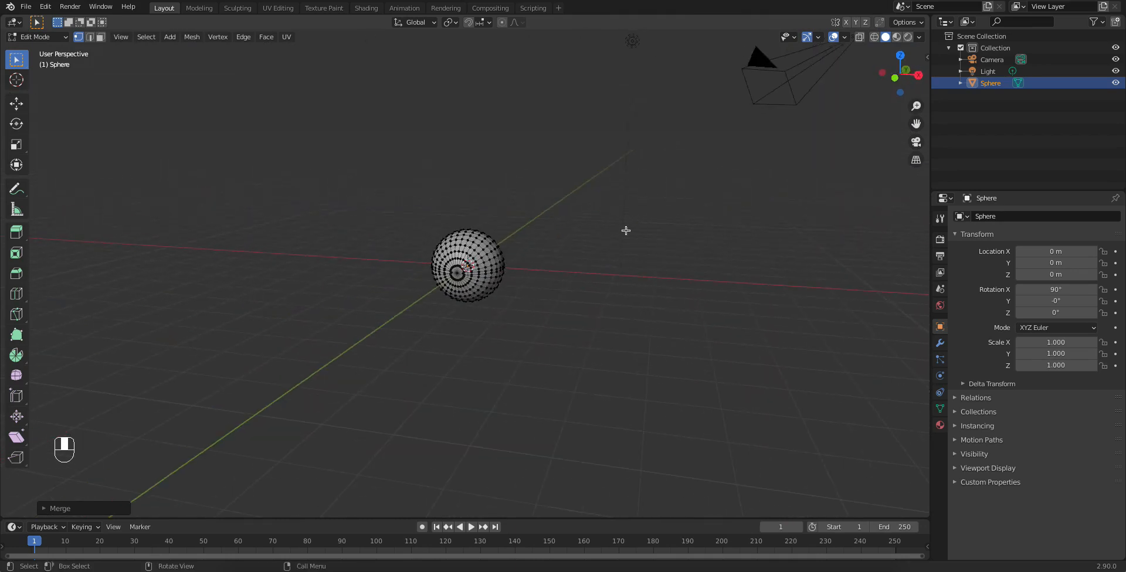
scroll(565, 259, "up", 10)
middle_click_drag(569, 260, 574, 258)
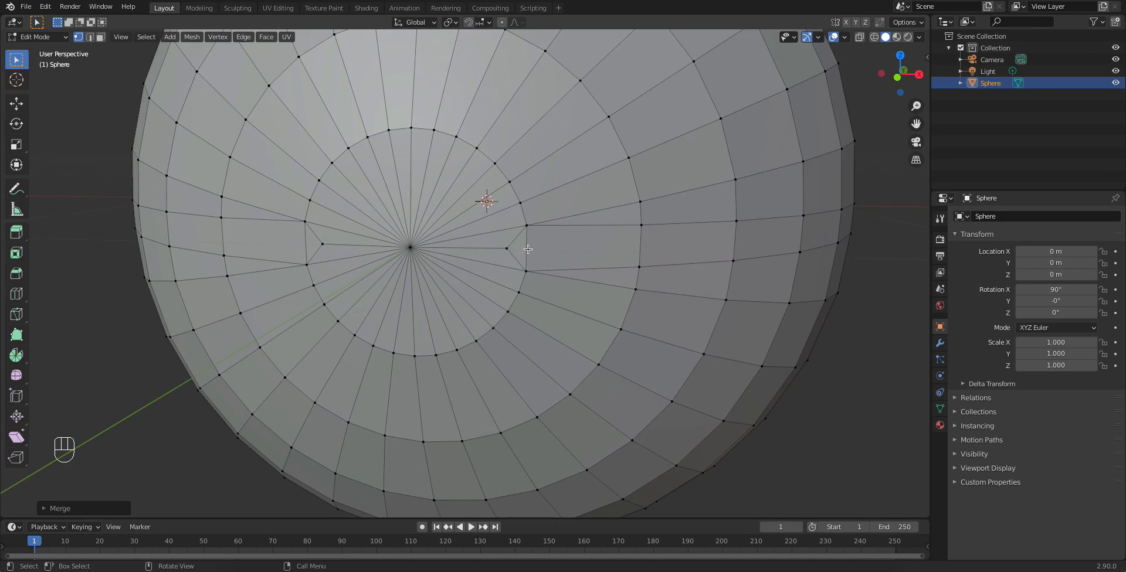
scroll(528, 250, "up", 1)
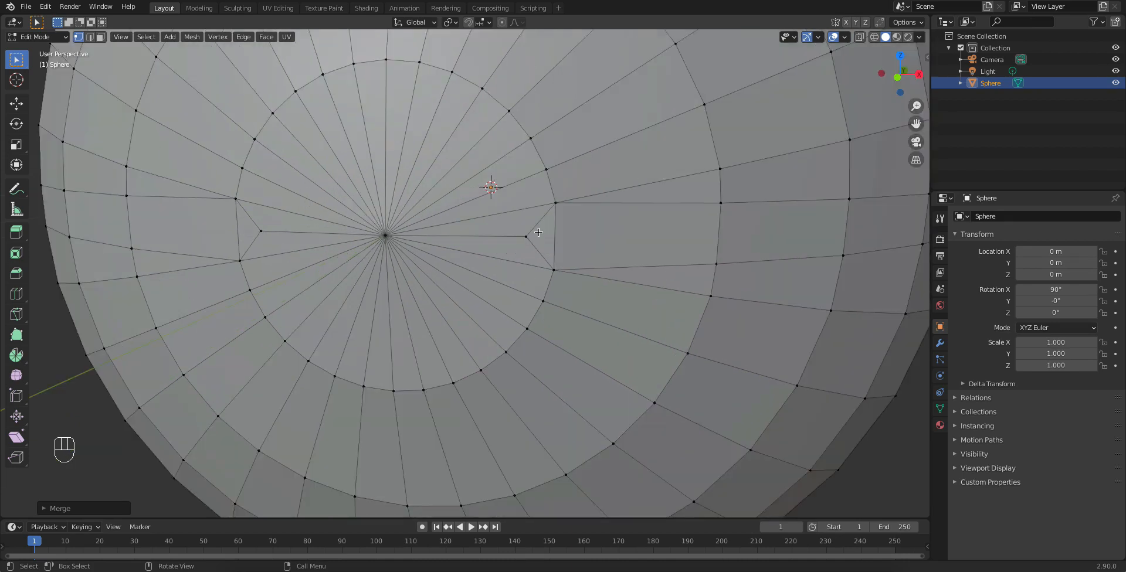
left_click(554, 203)
left_click(557, 268, "shift")
right_click(554, 232)
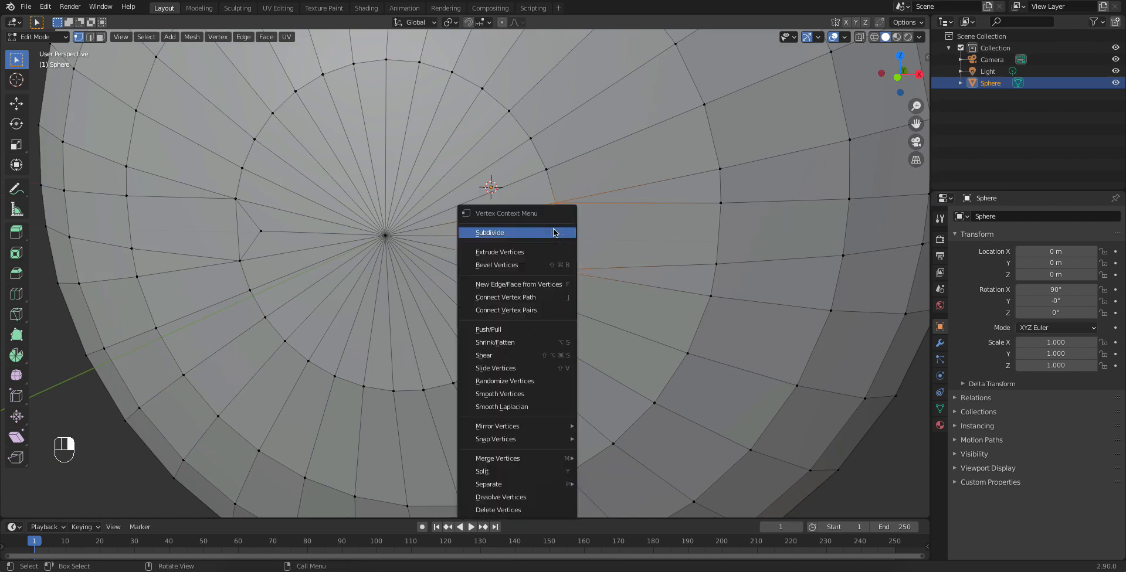
left_click(554, 232)
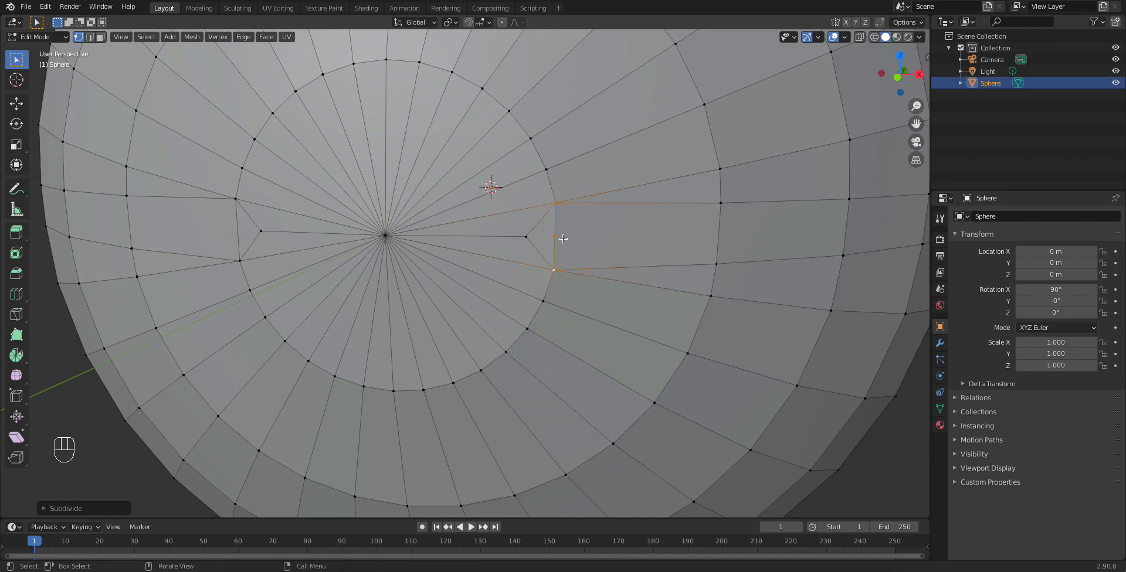
Merge the loose inner vertex near the front pole into the midpoint of the band's right end edge.
left_click(566, 242)
left_click(526, 236)
left_click(555, 237, "shift")
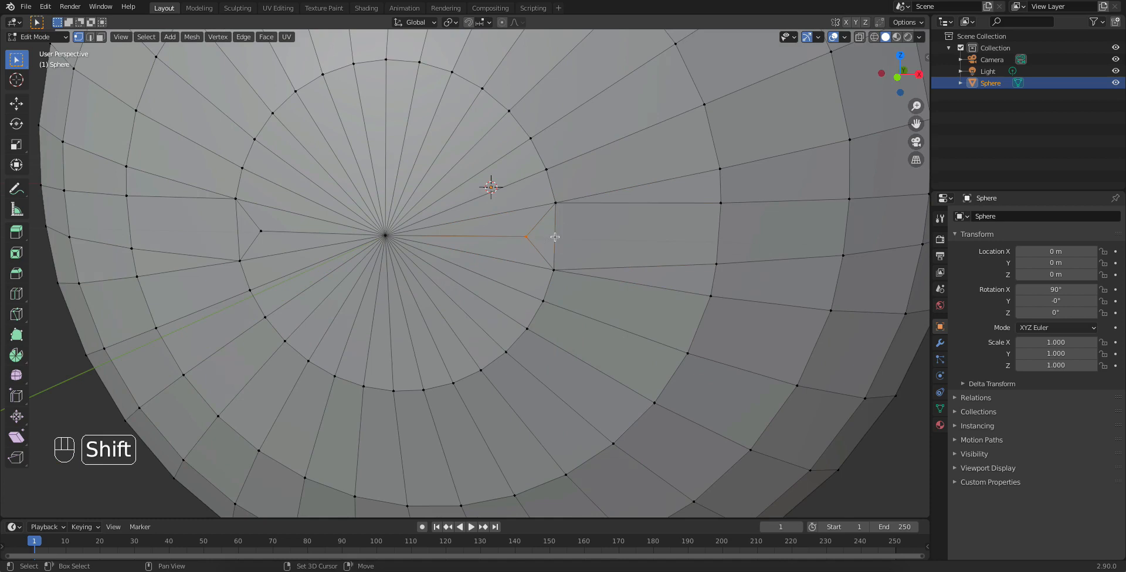
key("m")
left_click(553, 234)
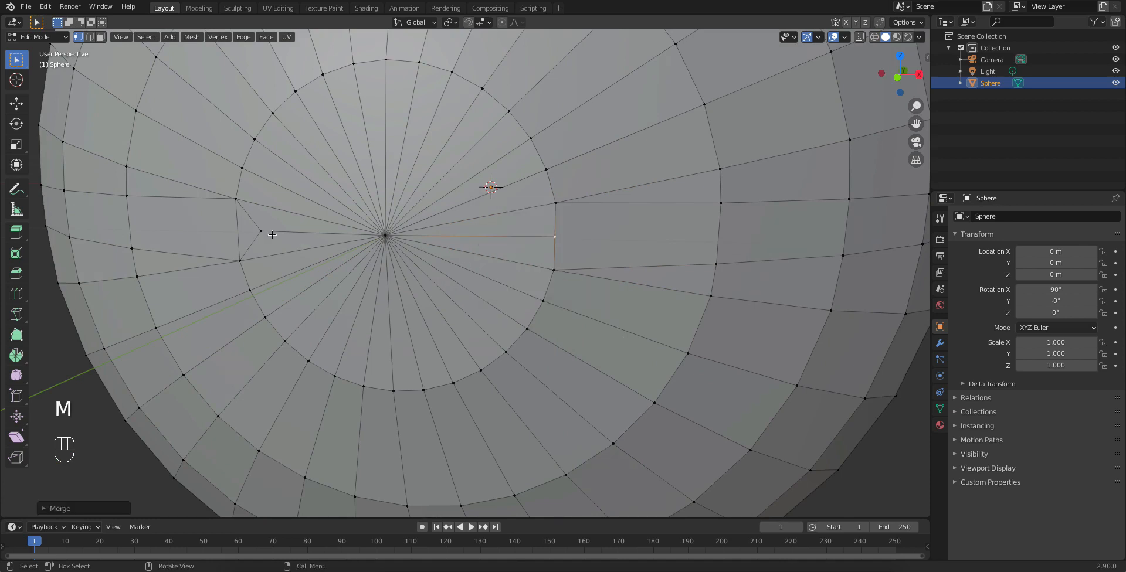
Subdivide the band's left end edge near the front pole and merge the loose inner vertex with its midpoint.
left_click(236, 199)
left_click(240, 261, "shift")
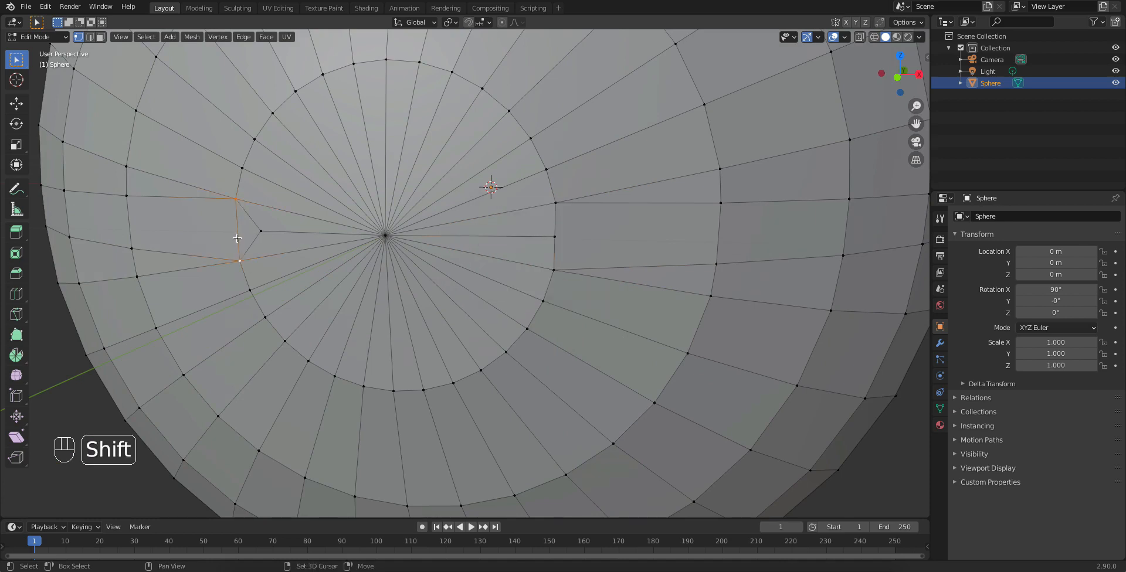
right_click(242, 233)
left_click(244, 232)
left_click(238, 231)
left_click(255, 232, "shift")
key("m")
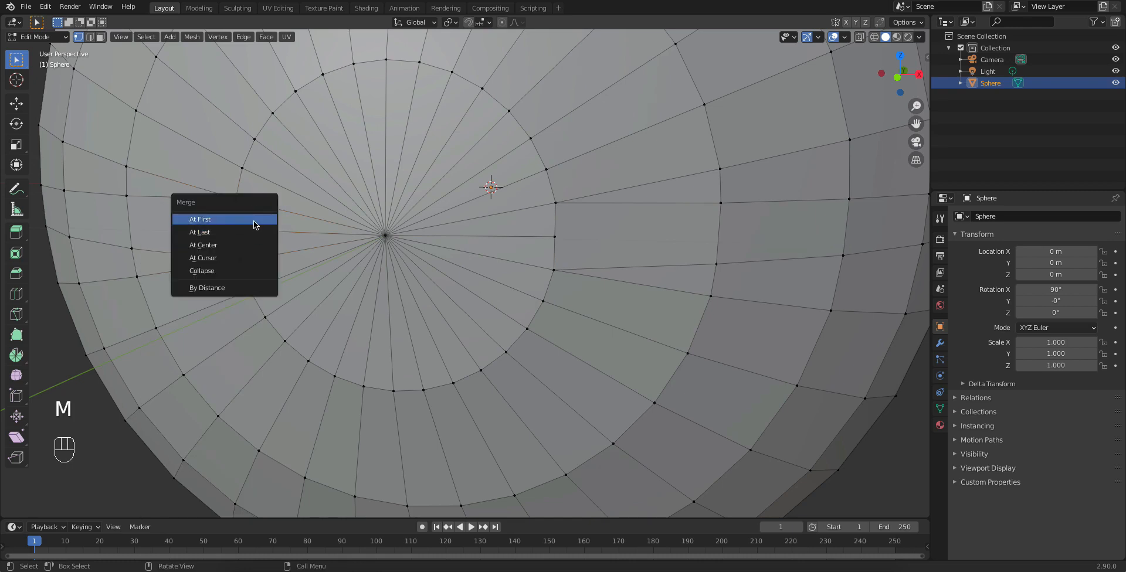
left_click(258, 232)
Subdivide the band's left end edge near the rear pole and merge the loose inner vertex into its midpoint.
scroll(504, 255, "down", 2)
middle_click_drag(504, 254, 311, 294)
scroll(274, 251, "up", 2)
scroll(312, 294, "down", 1)
left_click(359, 202)
left_click(361, 281, "shift")
right_click(362, 256)
left_click(388, 247)
left_click(364, 248, "shift")
key("m")
left_click(364, 249)
Subdivide the band's right end edge near the rear pole and merge the loose inner vertex into its midpoint.
left_click(765, 208)
key("m")
left_click(762, 276)
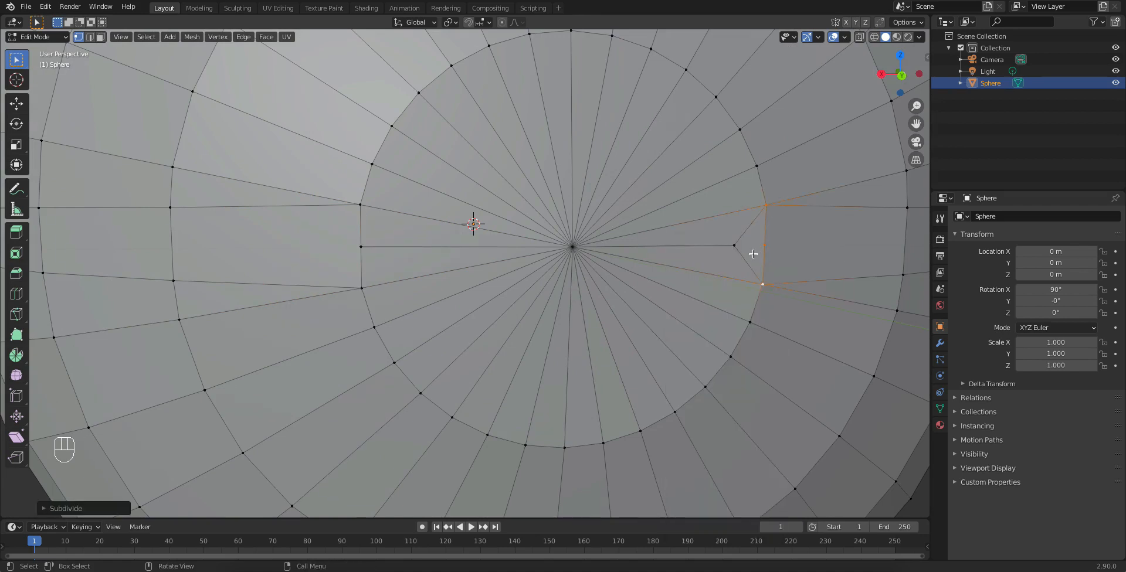
Select the midpoint vertices of the band ends at both poles and scale them along X by about 1.026 to round the rings.
scroll(759, 244, "down", 5)
scroll(615, 265, "up", 1)
scroll(615, 264, "up", 2)
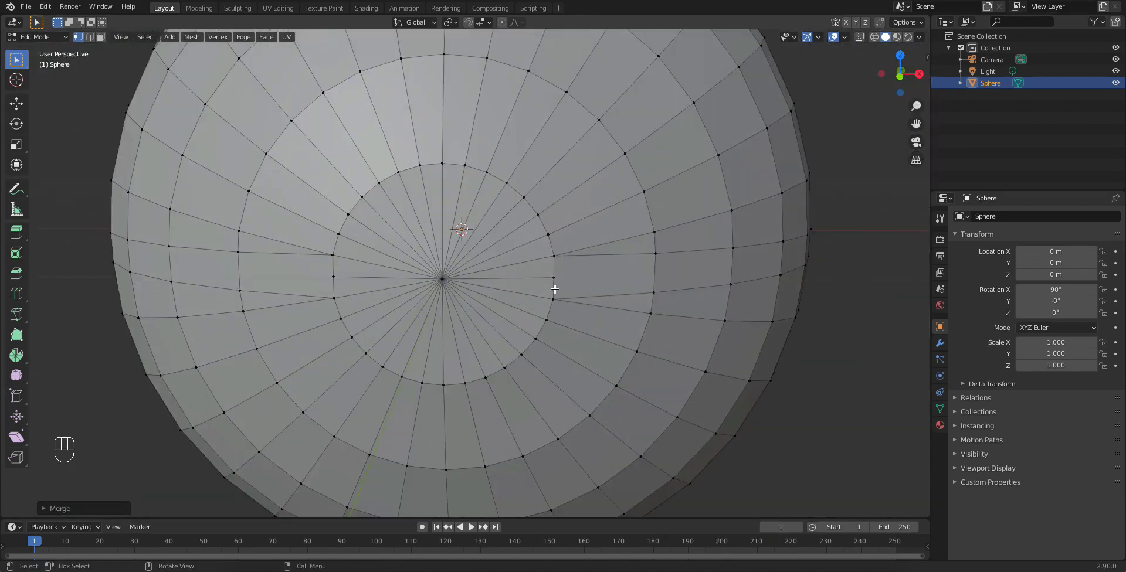
scroll(521, 283, "up", 2)
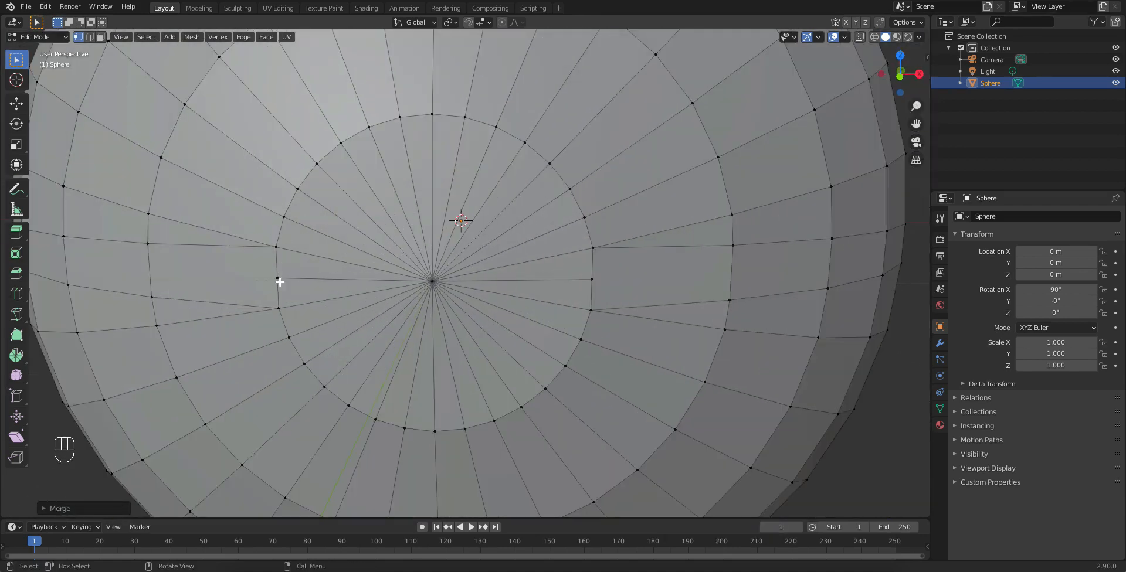
left_click(276, 279)
left_click(592, 280, "shift")
scroll(645, 275, "down", 5)
middle_click_drag(677, 260, 382, 241)
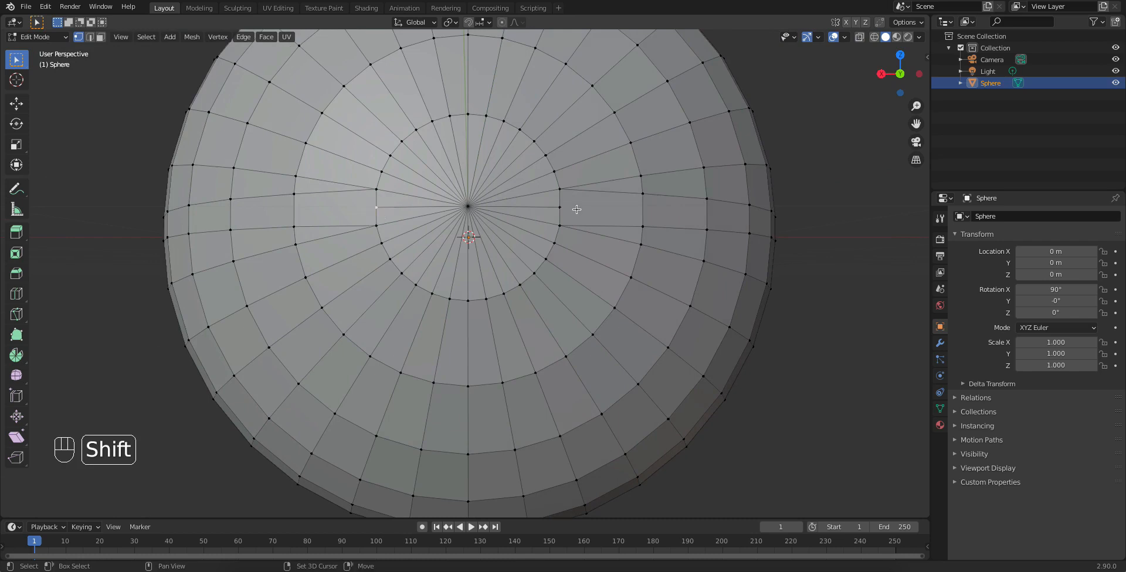
key("KP_1")
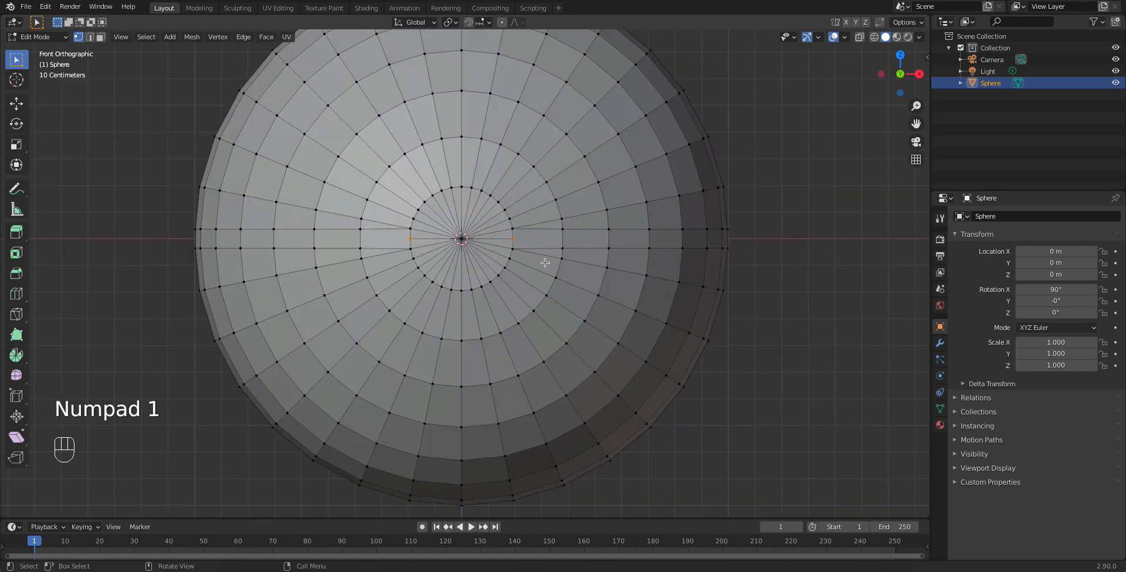
scroll(540, 315, "up", 2)
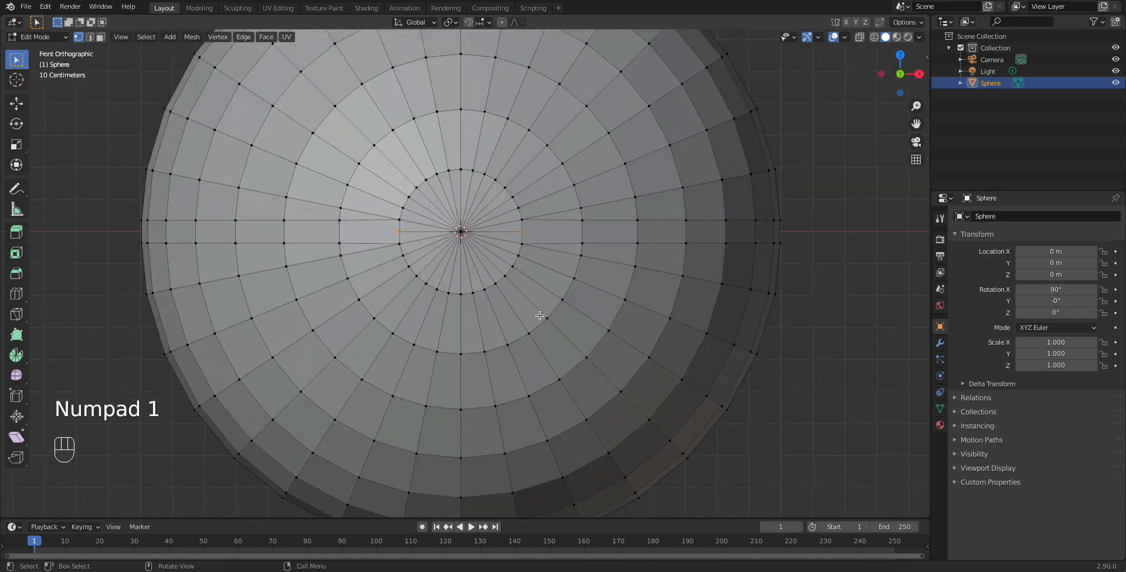
key("s")
key("x")
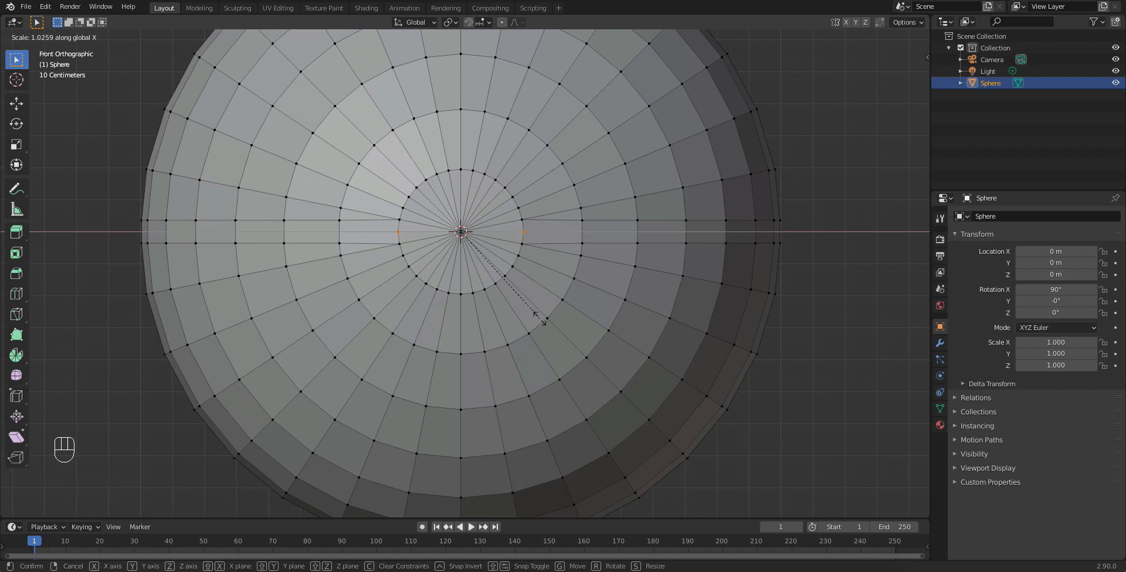
left_click(539, 319)
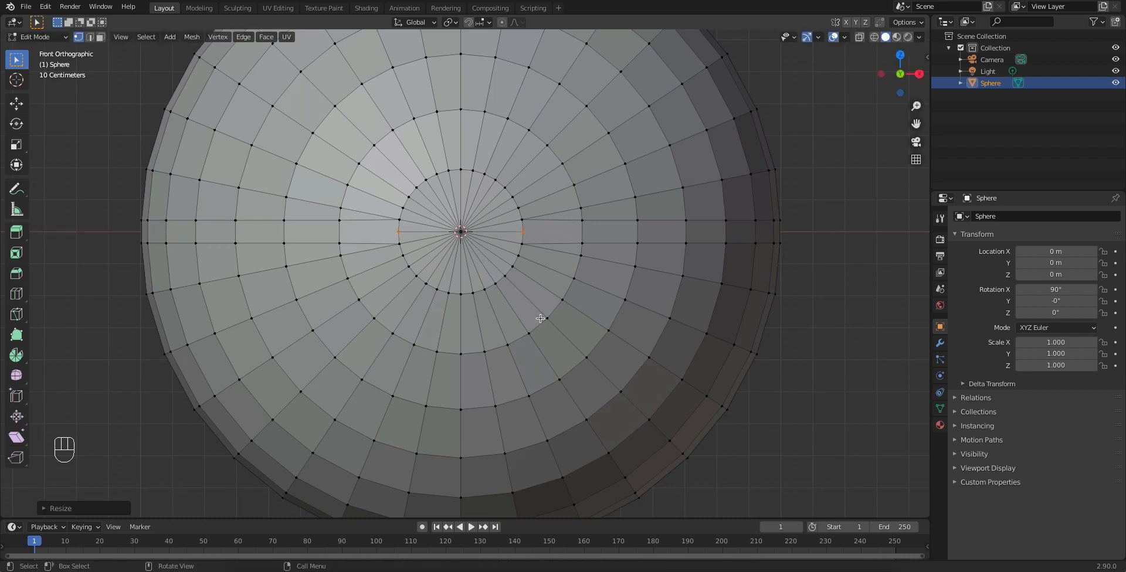
Inspect the rounded sphere and compare it with the Poké Ball reference photo.
key("Tab")
key("Tab")
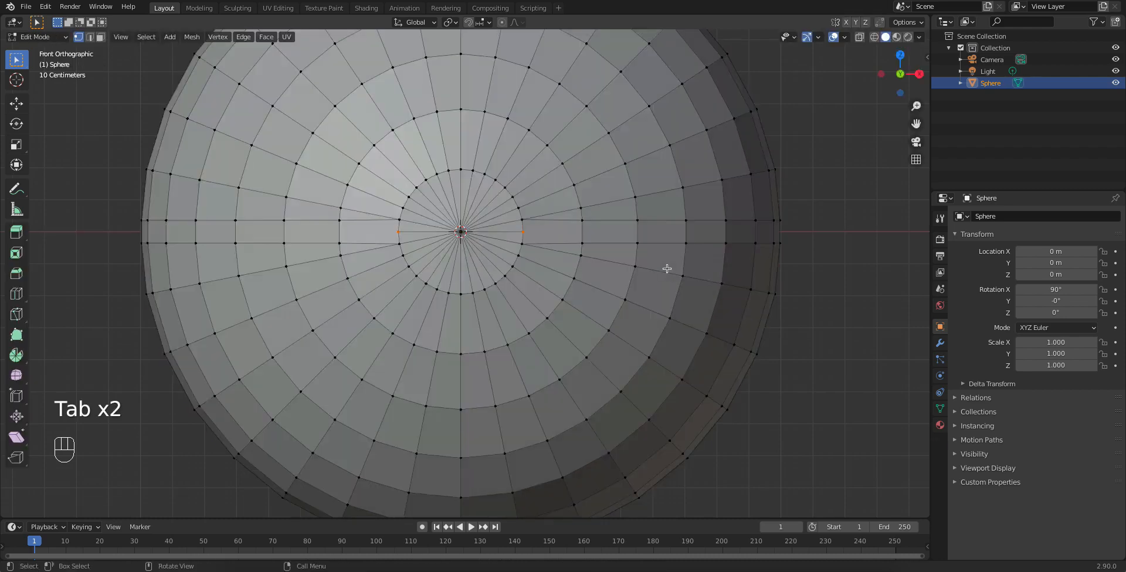
middle_click_drag(669, 266, 644, 268)
scroll(755, 214, "down", 3)
middle_click_drag(612, 215, 522, 270)
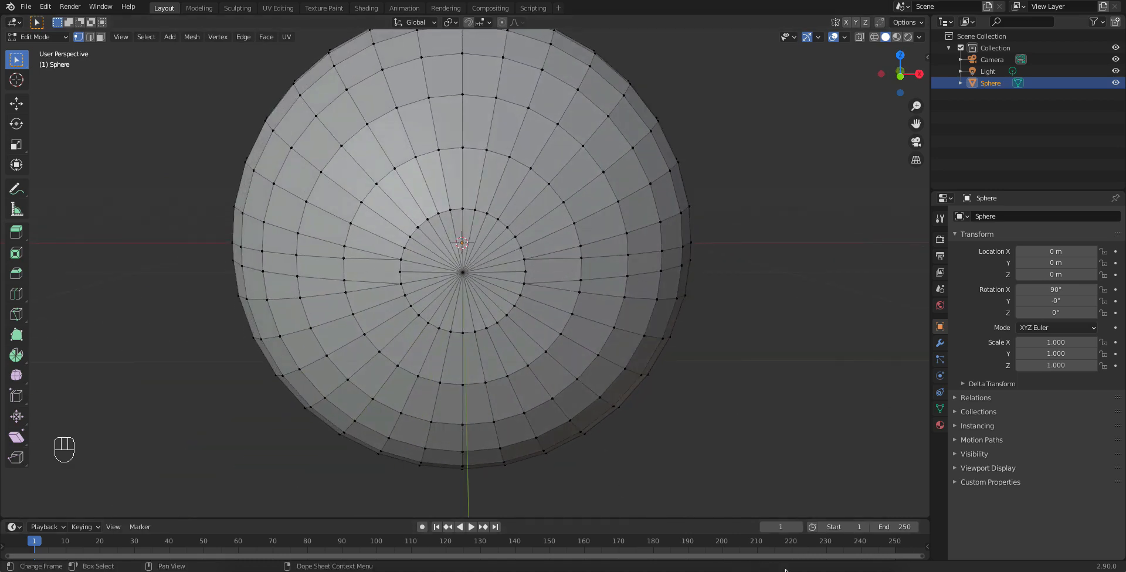
left_click(839, 567)
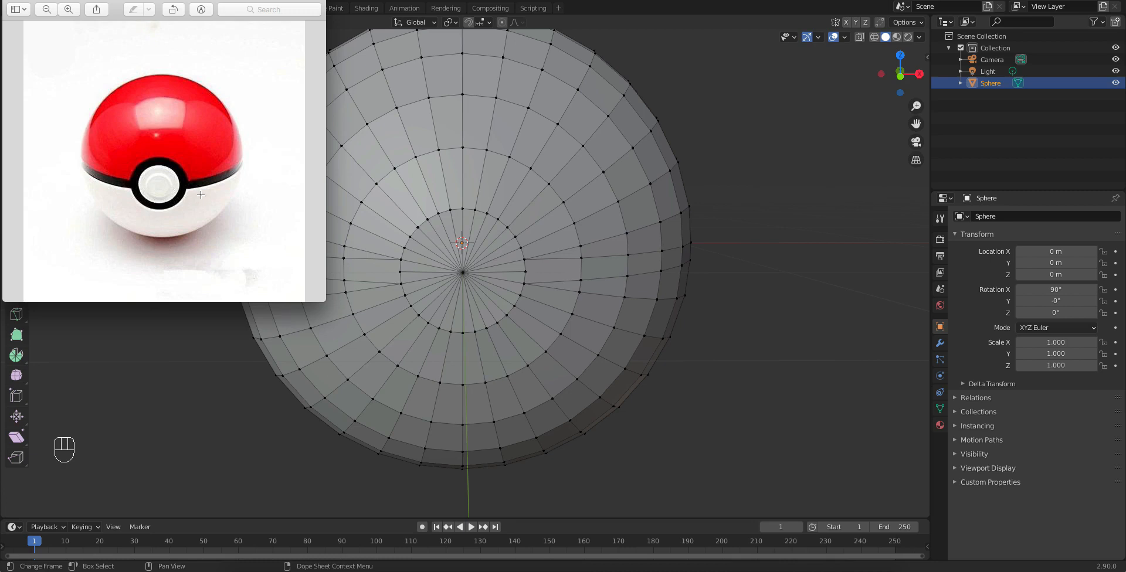
left_click(576, 280)
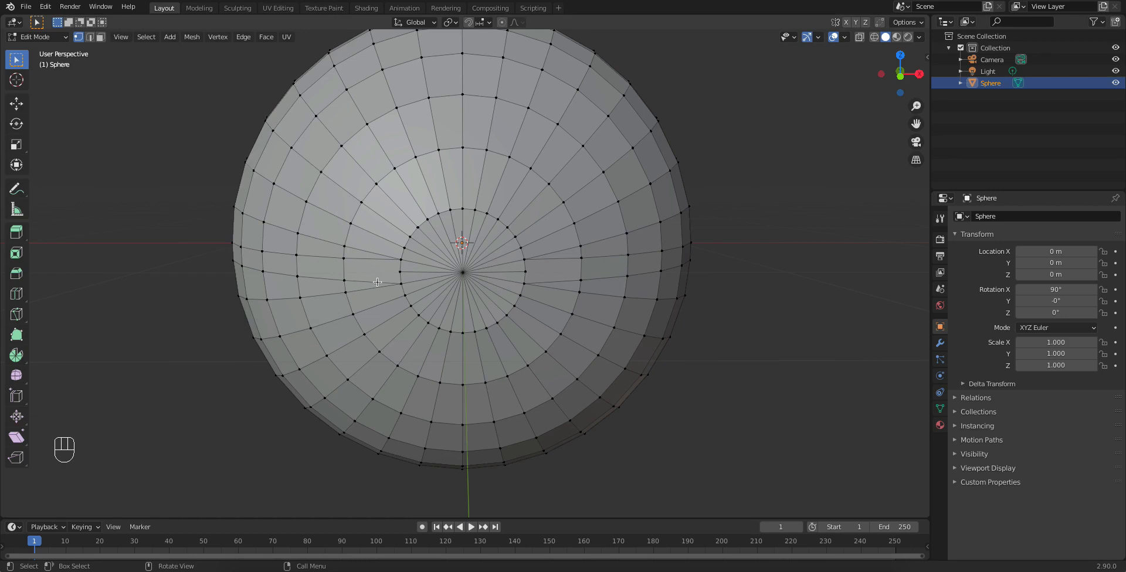
In face select mode, select all faces of the middle band on both sides, including the end faces beside the front and rear poles.
left_click(344, 258, "super")
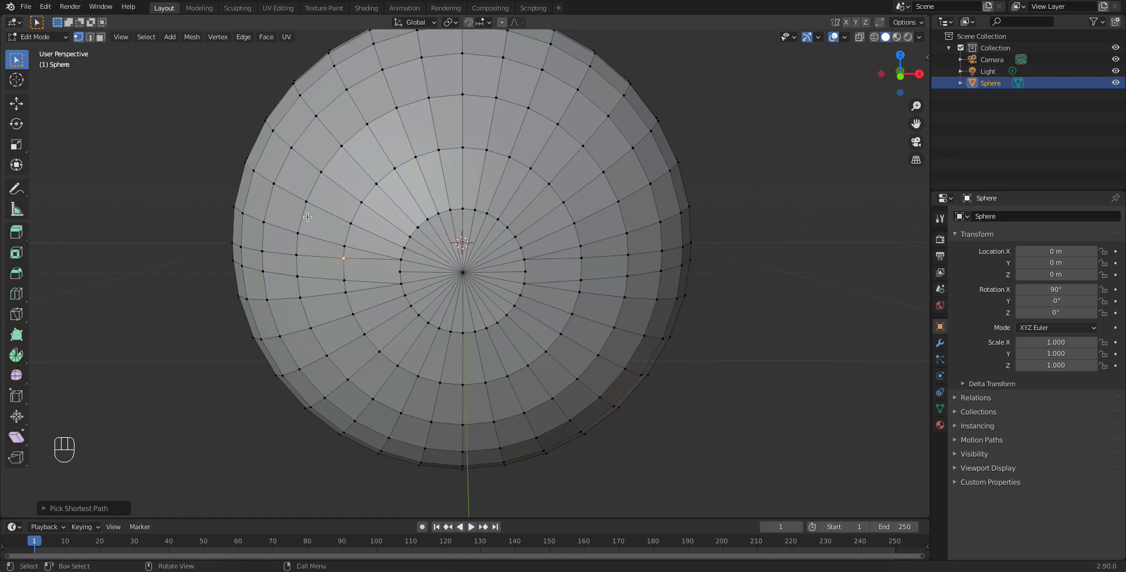
left_click(100, 37)
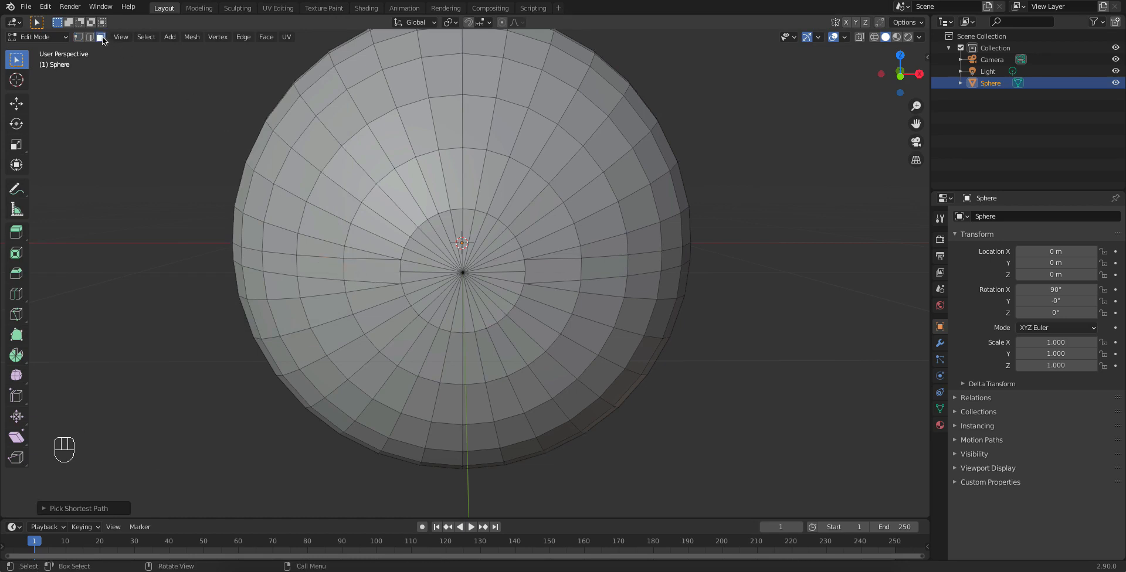
left_click(348, 268, "super")
left_click(311, 268, "super")
left_click(299, 264, "shift+super")
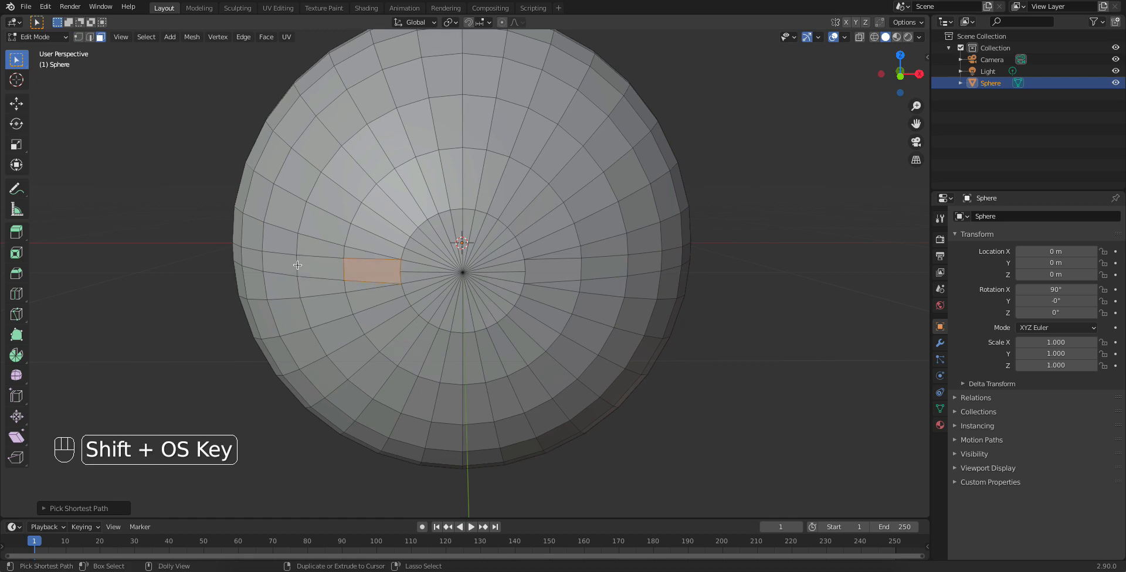
left_click(298, 264, "alt")
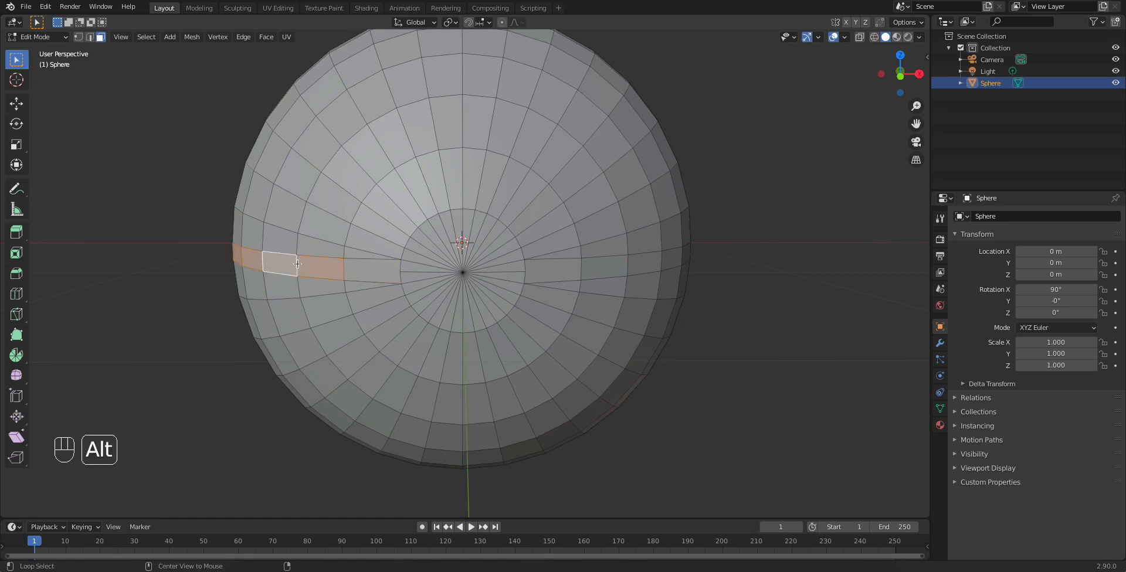
left_click(581, 267, "alt+shift")
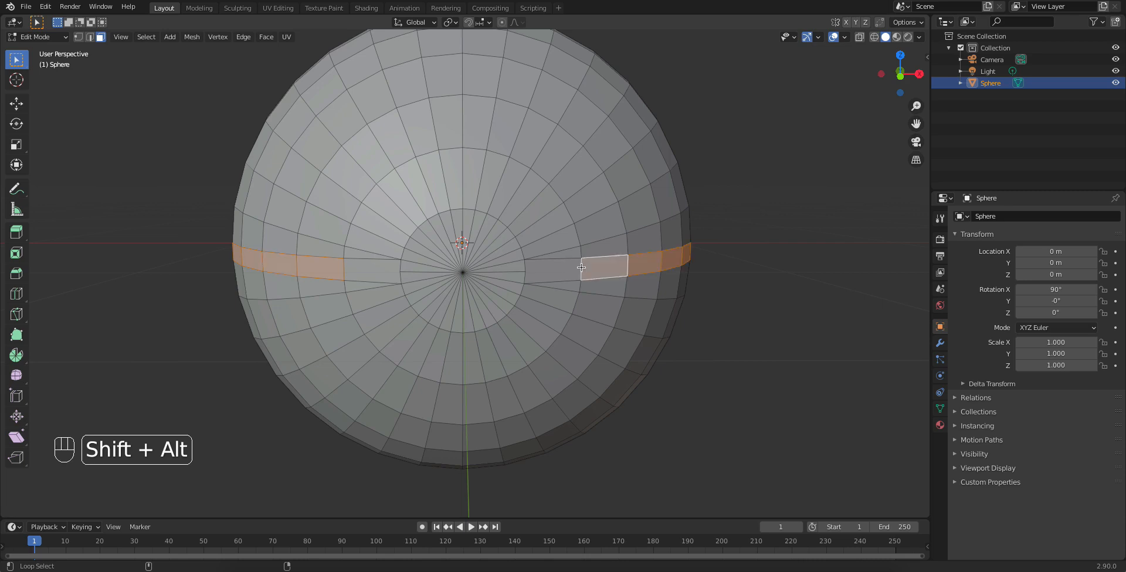
left_click(541, 269, "shift")
left_click(384, 269, "shift")
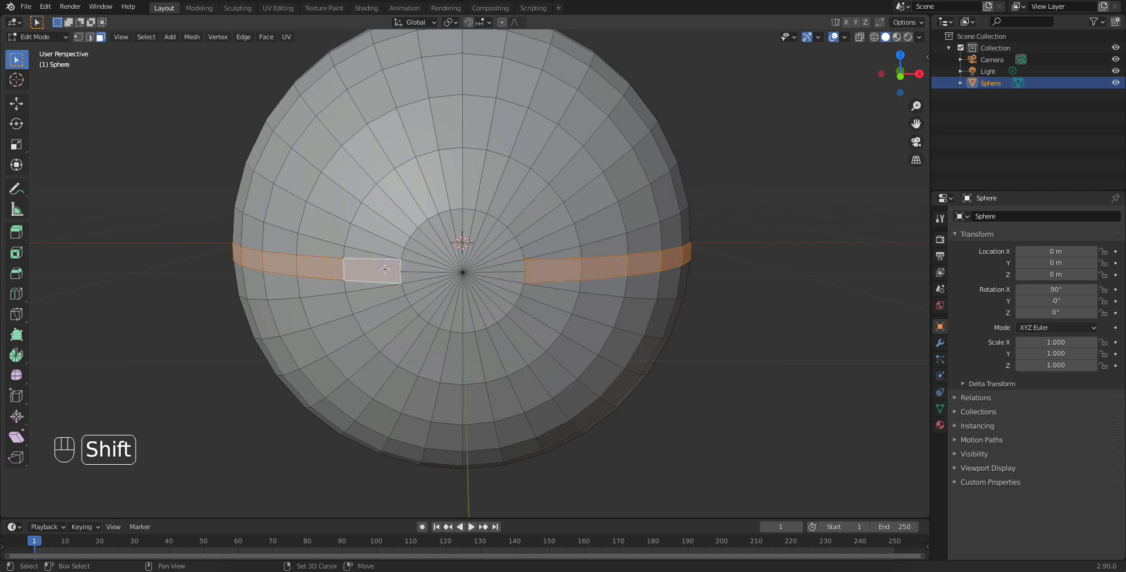
middle_click_drag(695, 286, 740, 302)
left_click(361, 256, "shift")
left_click(560, 260, "shift")
Try to add the circular disc of faces at the front pole to the band selection with Box Select.
scroll(616, 284, "up", 1)
middle_click_drag(351, 351, 412, 301)
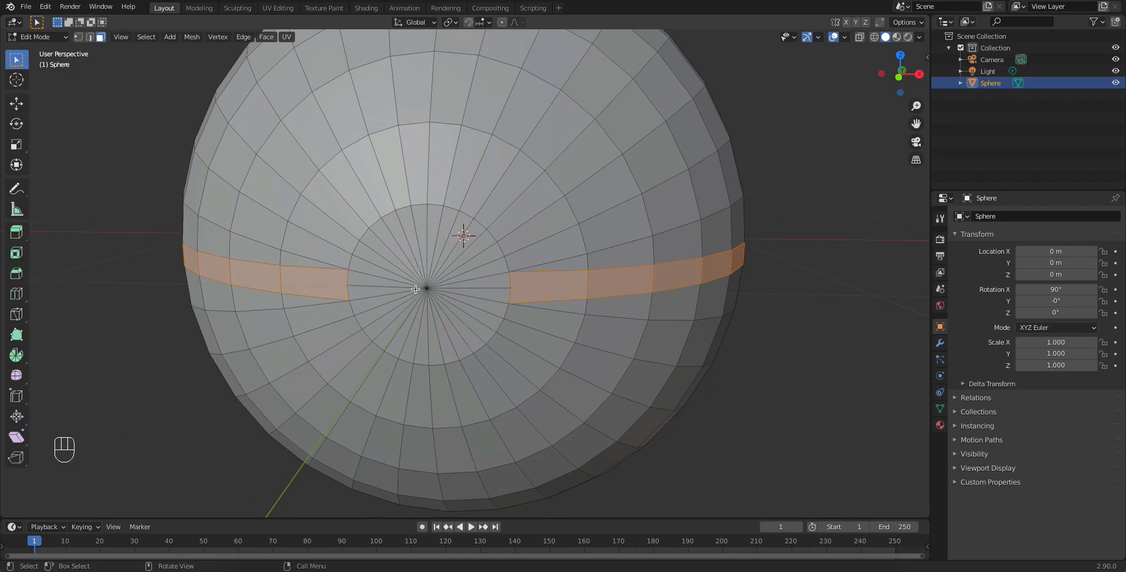
key("b")
left_click_drag(395, 255, 468, 338)
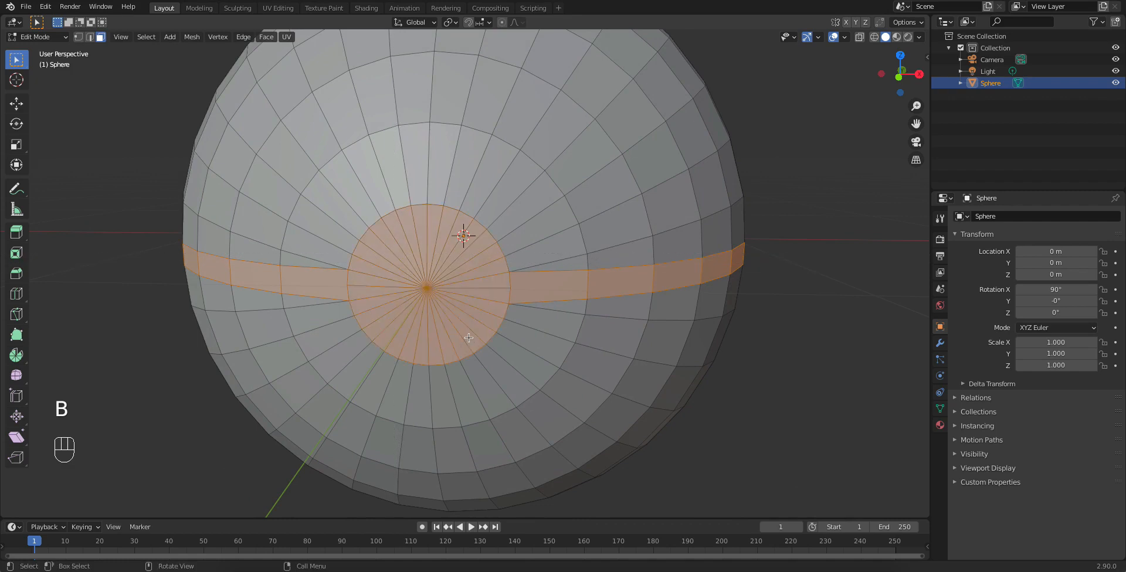
key("ctrl+z")
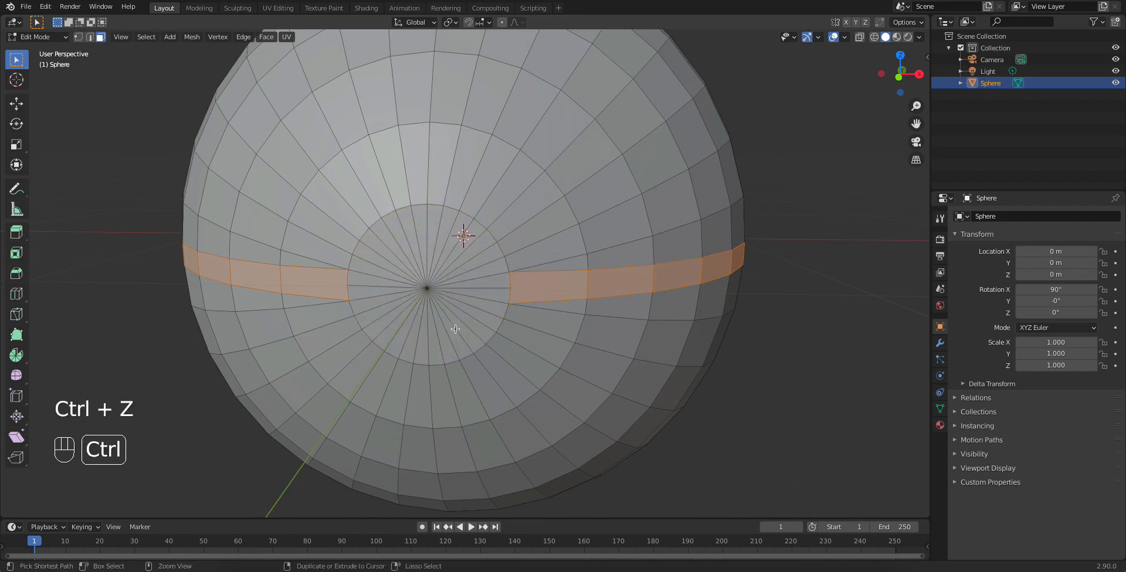
Add the whole disc of triangular faces around the front pole to the band selection with Circle Select.
key("c")
scroll(148, 249, "down", 5)
mouse_move(352, 141)
left_mouse_down()
mouse_move(574, 128)
mouse_move(617, 144)
mouse_move(686, 147)
mouse_move(648, 156)
mouse_move(610, 121)
mouse_move(482, 169)
mouse_move(378, 188)
left_mouse_up()
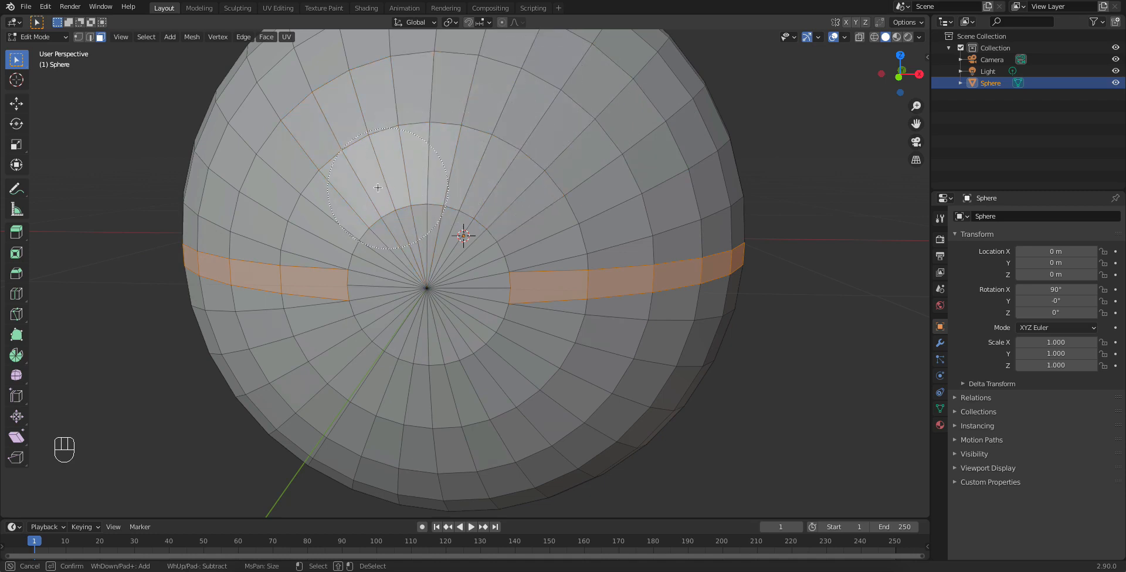
scroll(436, 289, "up", 1)
left_click(437, 289)
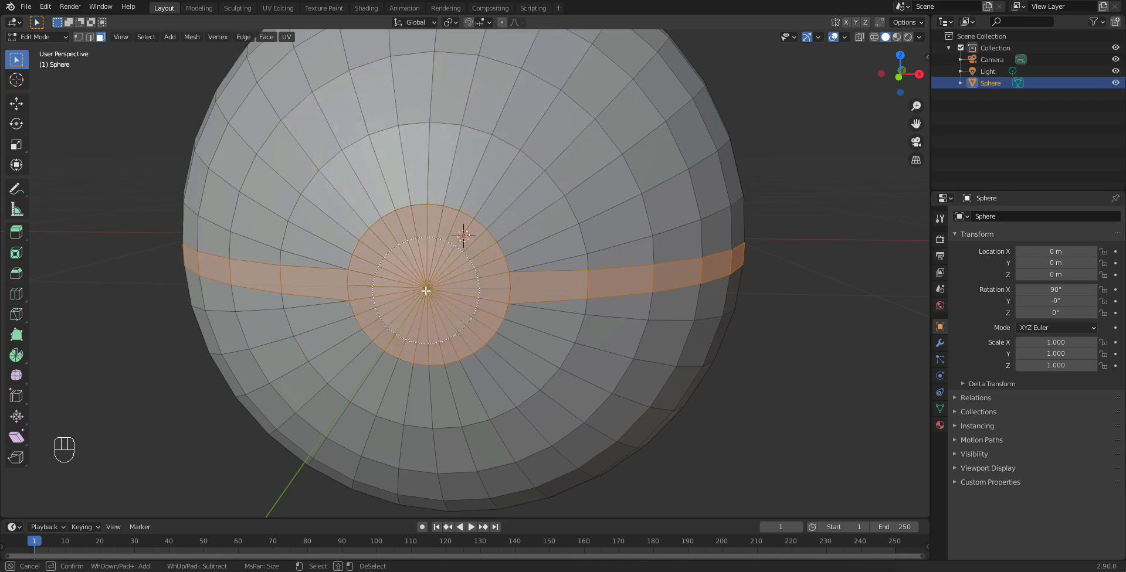
Extrude the selected middle band and front disc in place, and scale them inward to about 0.98 on every axis except Z.
right_click(563, 370)
scroll(442, 341, "up", 2)
middle_click_drag(442, 341, 289, 325)
scroll(485, 334, "down", 4)
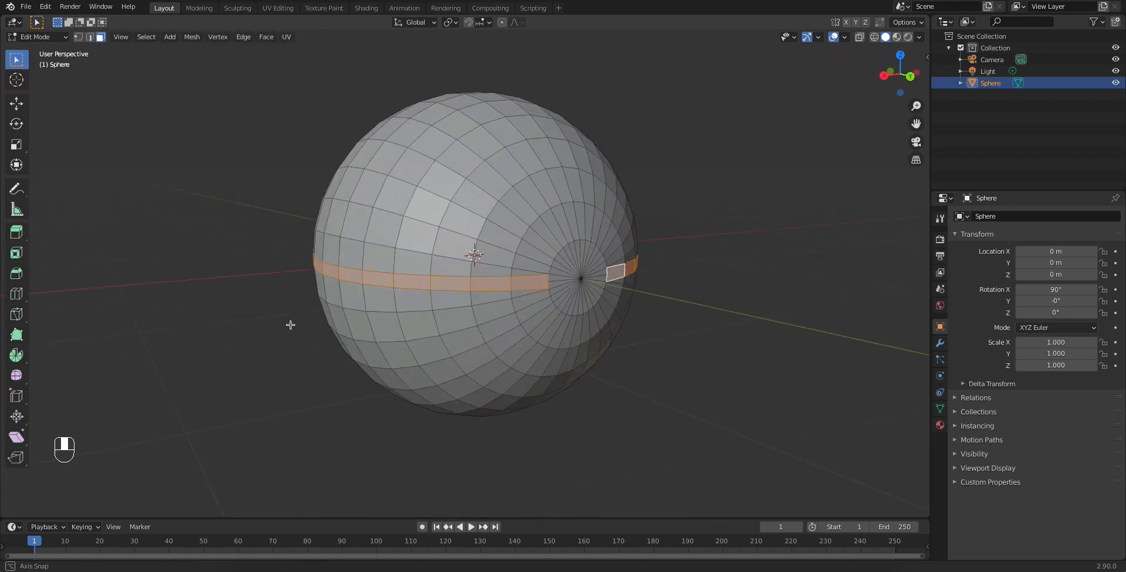
middle_click_drag(432, 299, 513, 313)
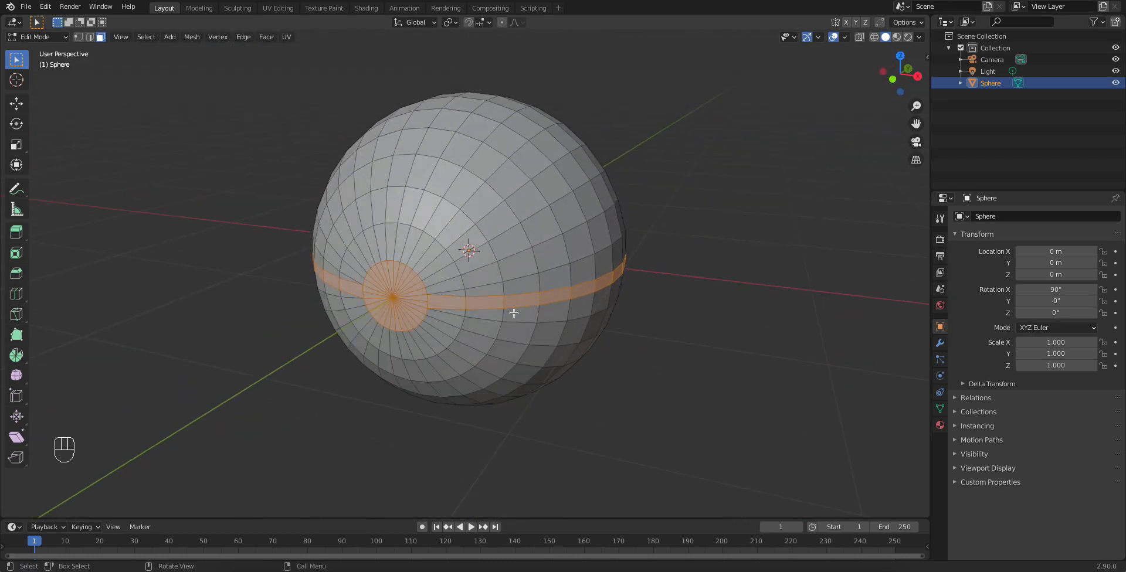
scroll(439, 322, "up", 3)
middle_click_drag(448, 332, 474, 331)
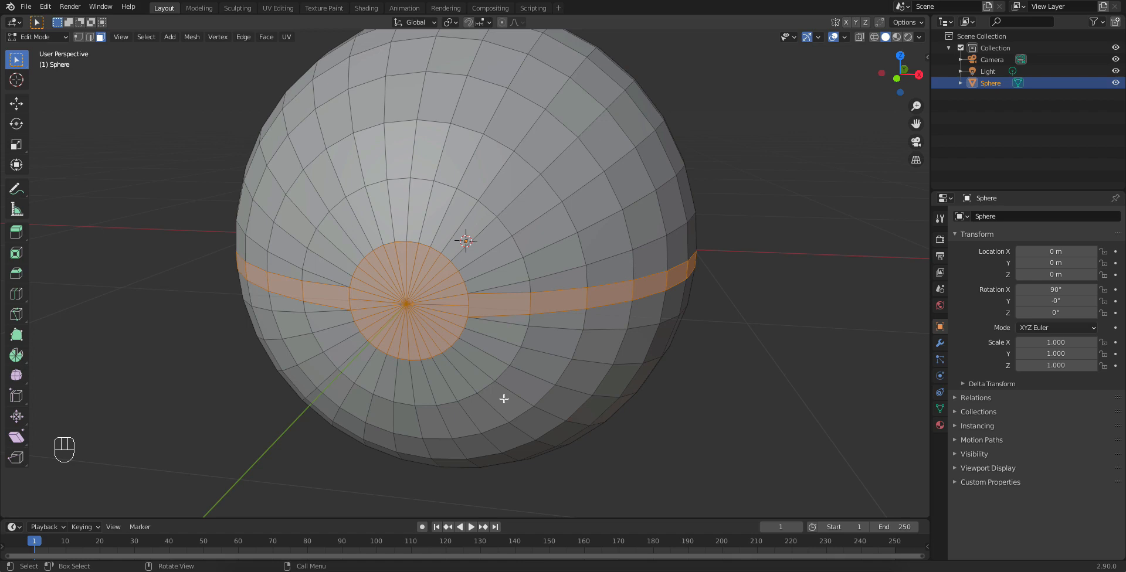
key("e")
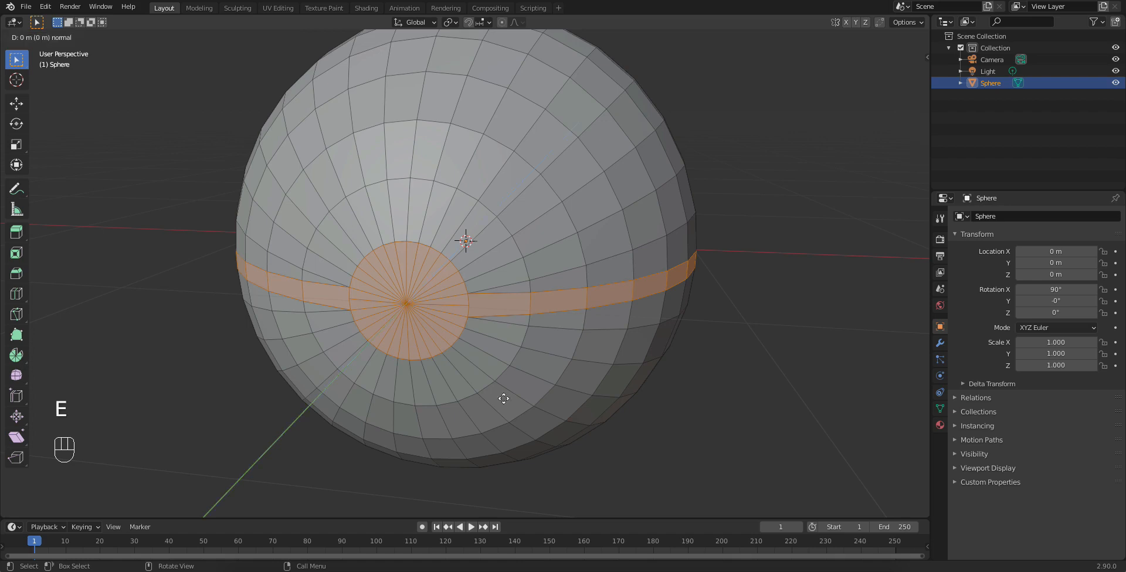
key("s")
key("shift+z")
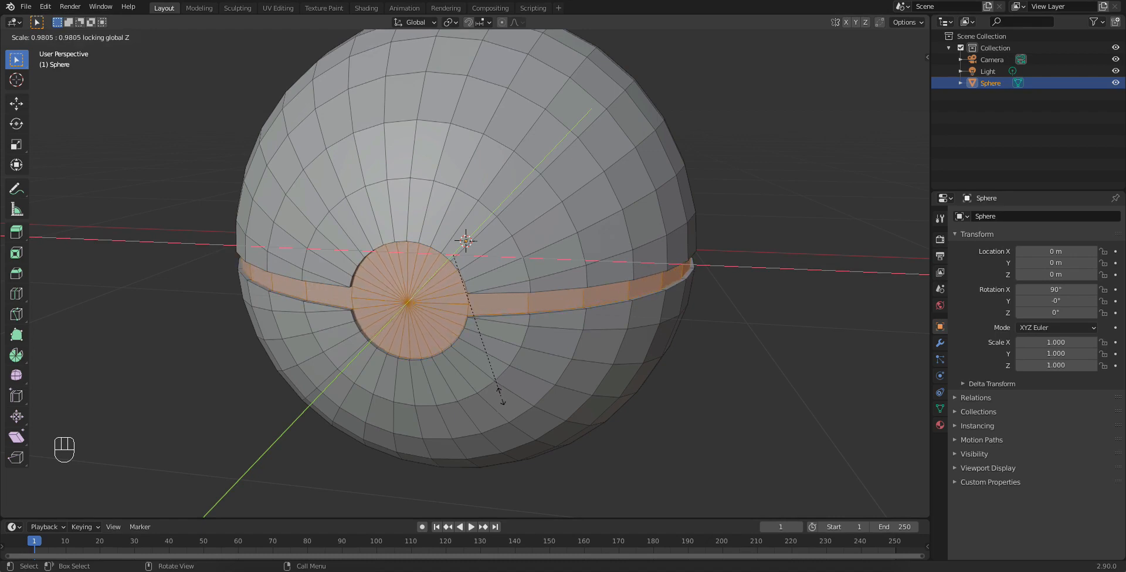
left_click(498, 396)
scroll(490, 390, "up", 2)
middle_click_drag(490, 389, 416, 366)
scroll(412, 388, "up", 1)
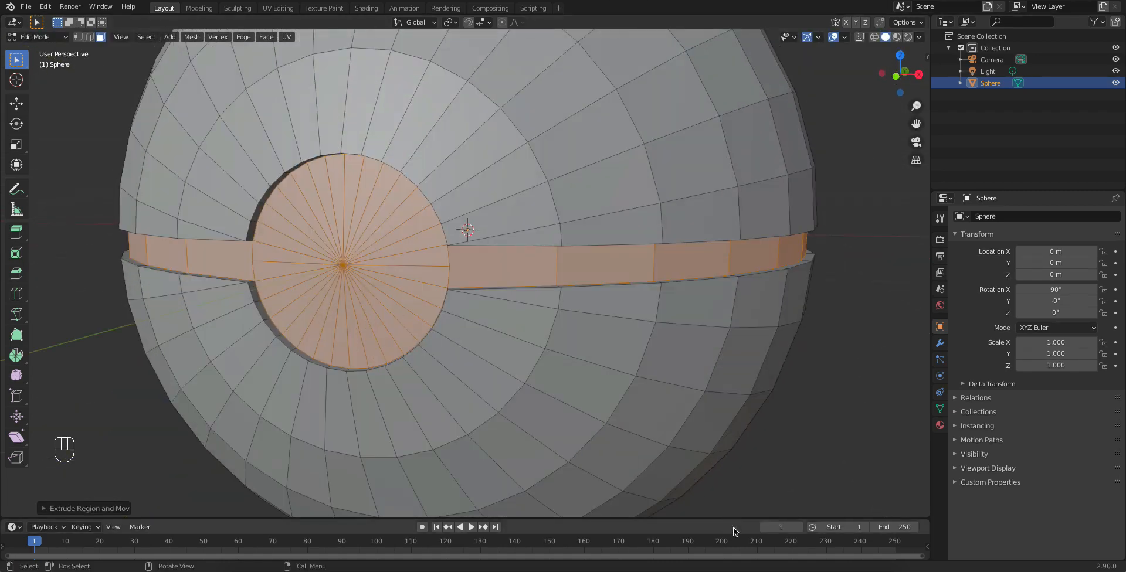
Check the Poké Ball reference photo and reduce the selection to the circular disc of faces at the front pole.
left_click(837, 569)
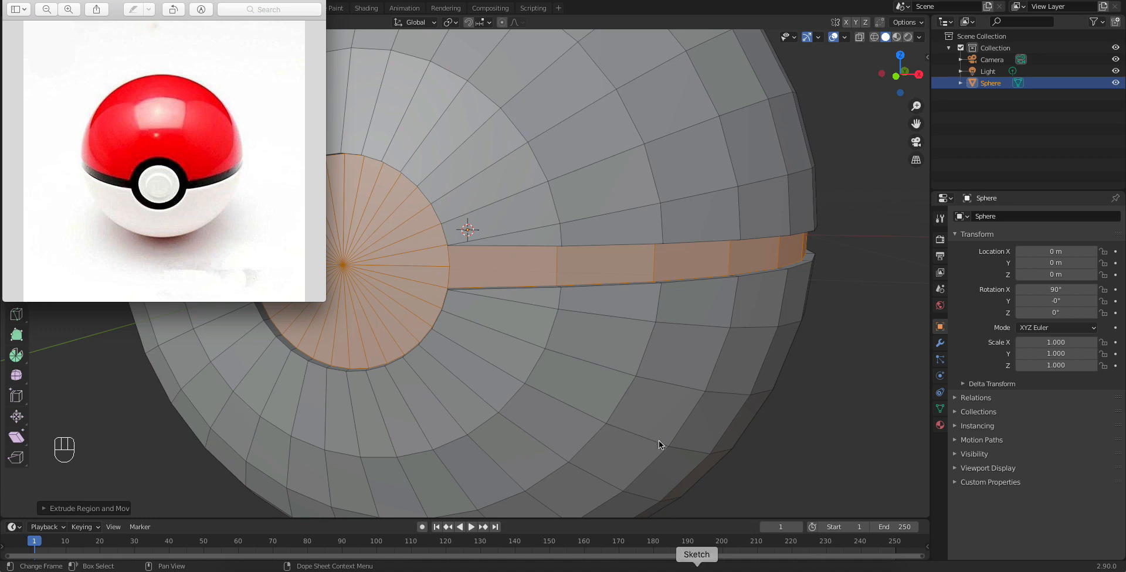
left_click(819, 414)
key("v")
key("c")
left_click(352, 271)
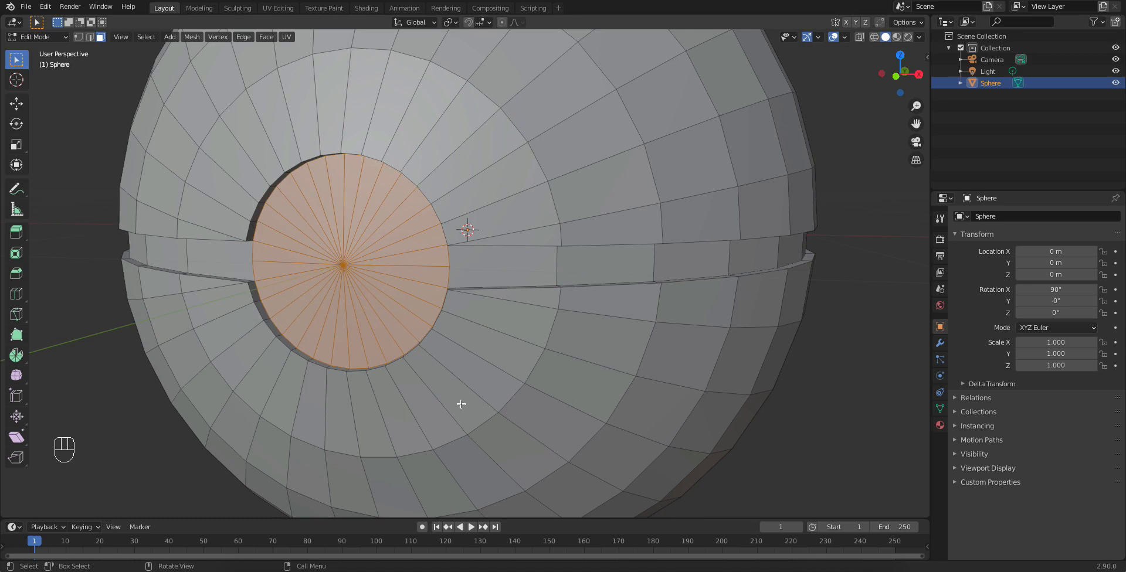
left_click(837, 568)
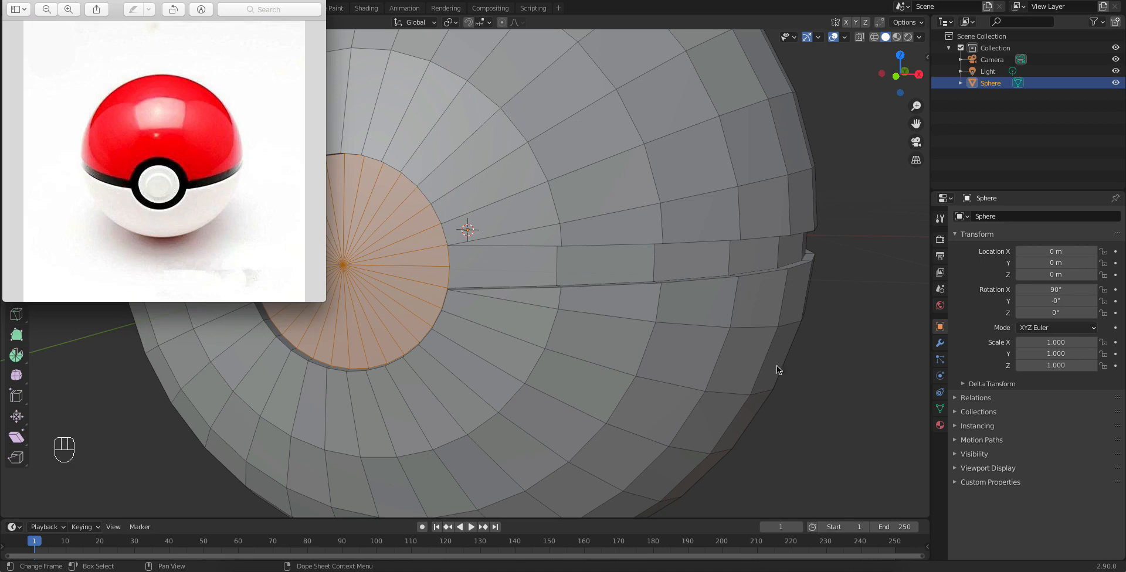
left_click(760, 368)
key("ctrl+z")
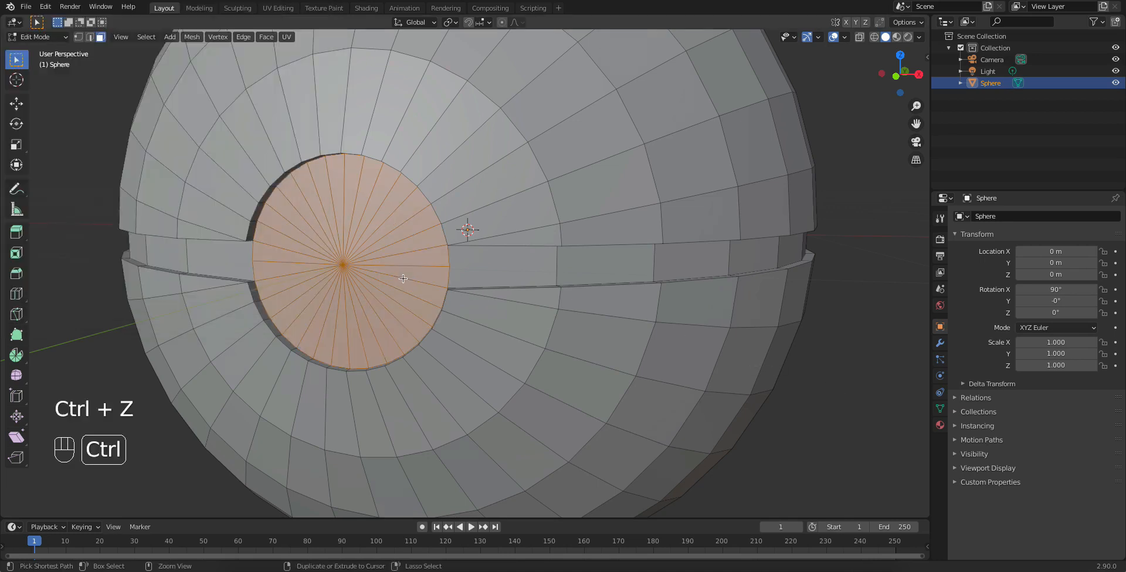
In front view, inset the front disc's faces by about 0.065 to form a ring around the button.
key("KP_1")
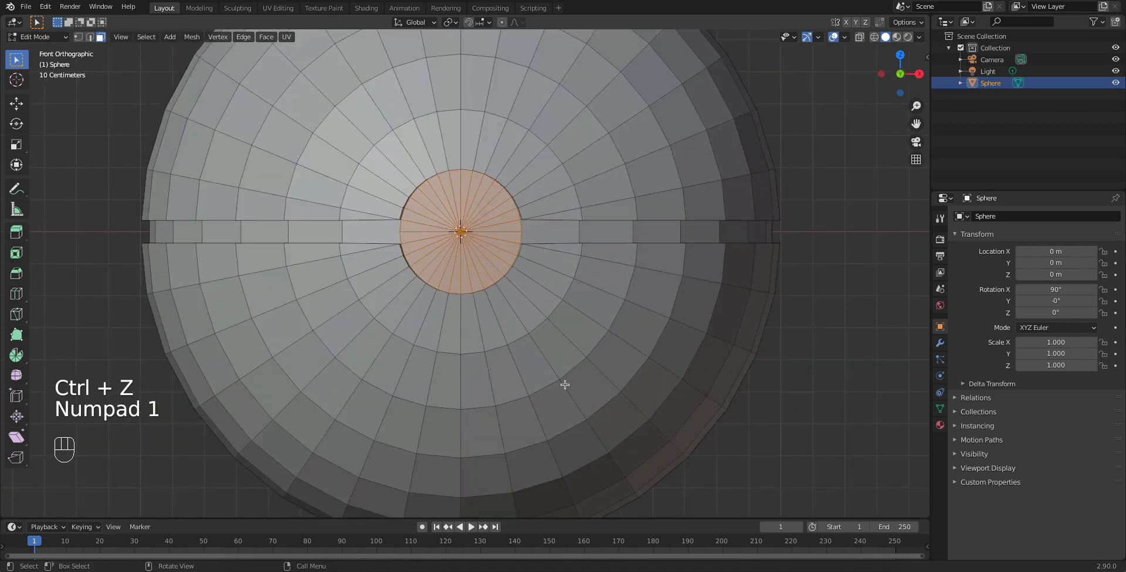
key("i")
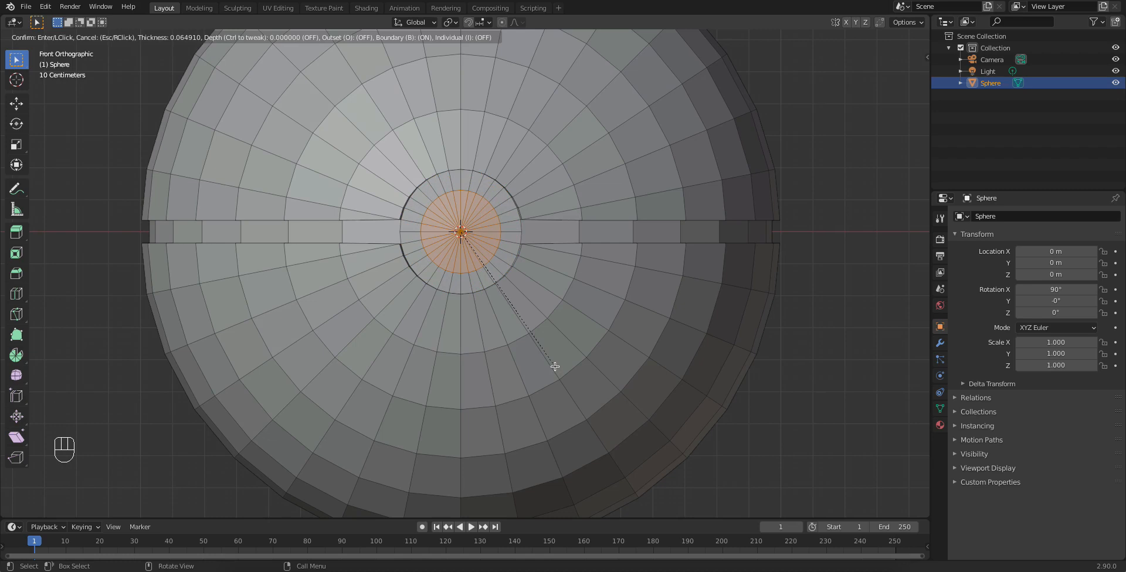
left_click(554, 366)
Try extruding the inset button disc outward by about 0.044 m, check it from the front, and undo the extrusion.
middle_click_drag(527, 327, 475, 341)
key("e")
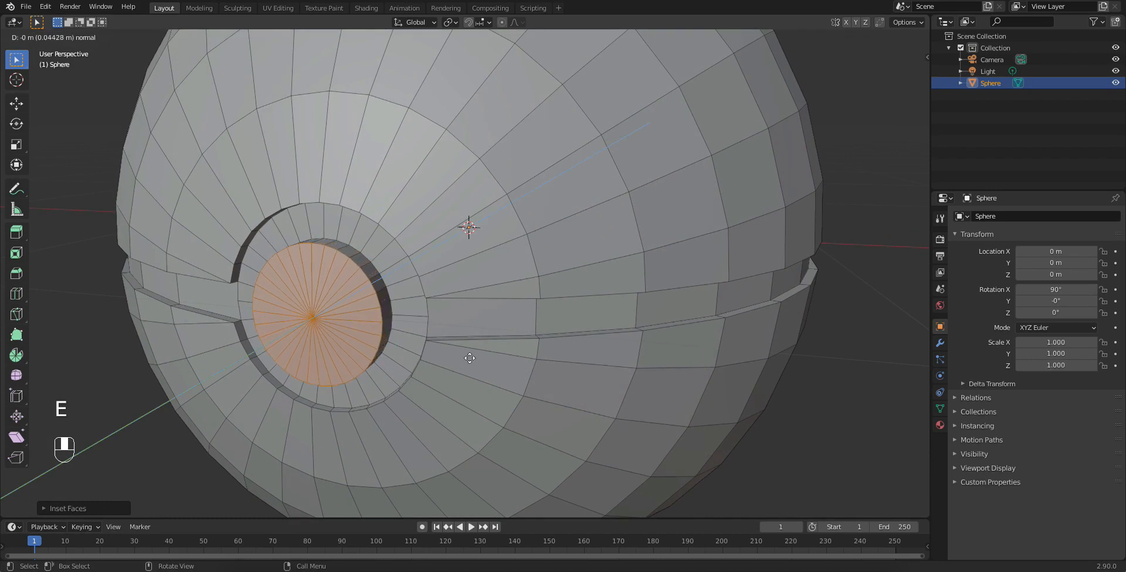
left_click(469, 352)
middle_click_drag(469, 352, 402, 302)
key("ctrl")
key("KP_1")
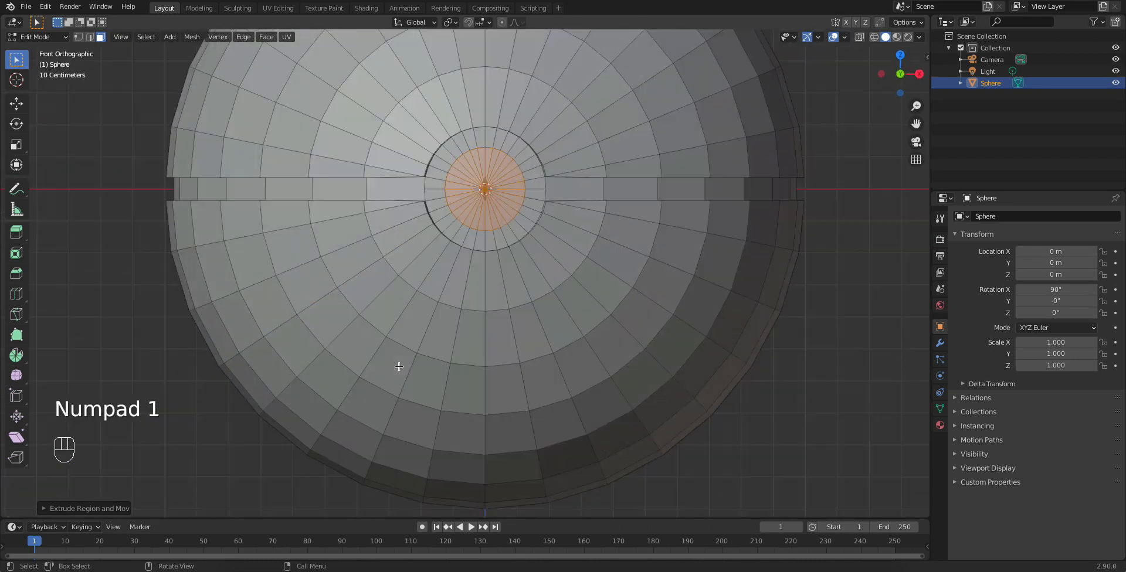
scroll(499, 145, "up", 1)
middle_click_drag(499, 146, 503, 262, "shift")
key("ctrl+z")
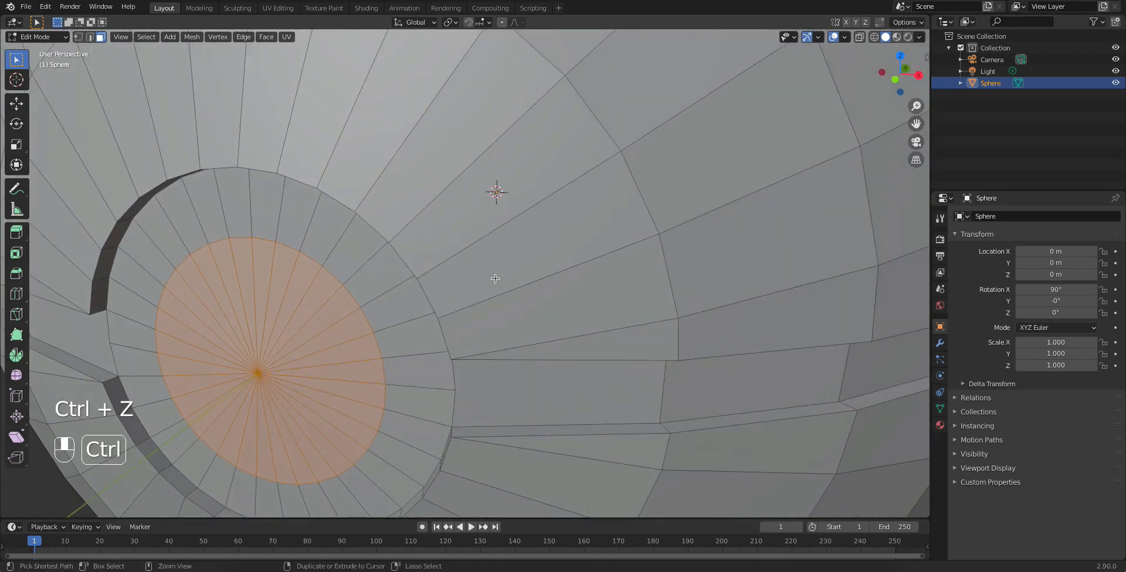
In front view, scale the inset button disc along Z to about 0.966 to make it rounder.
key("KP_1")
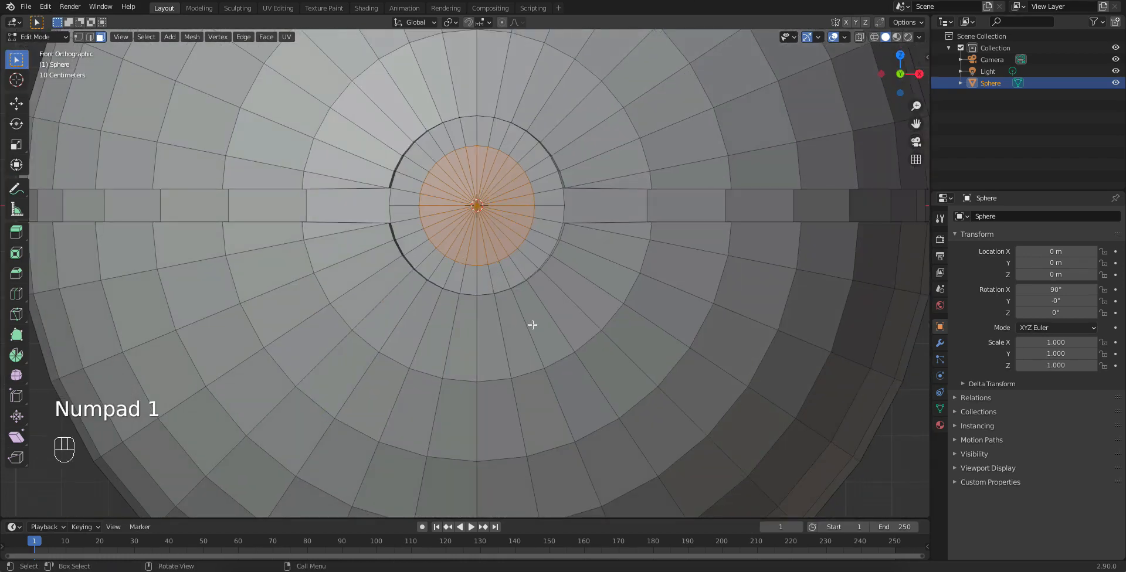
key("s")
key("z")
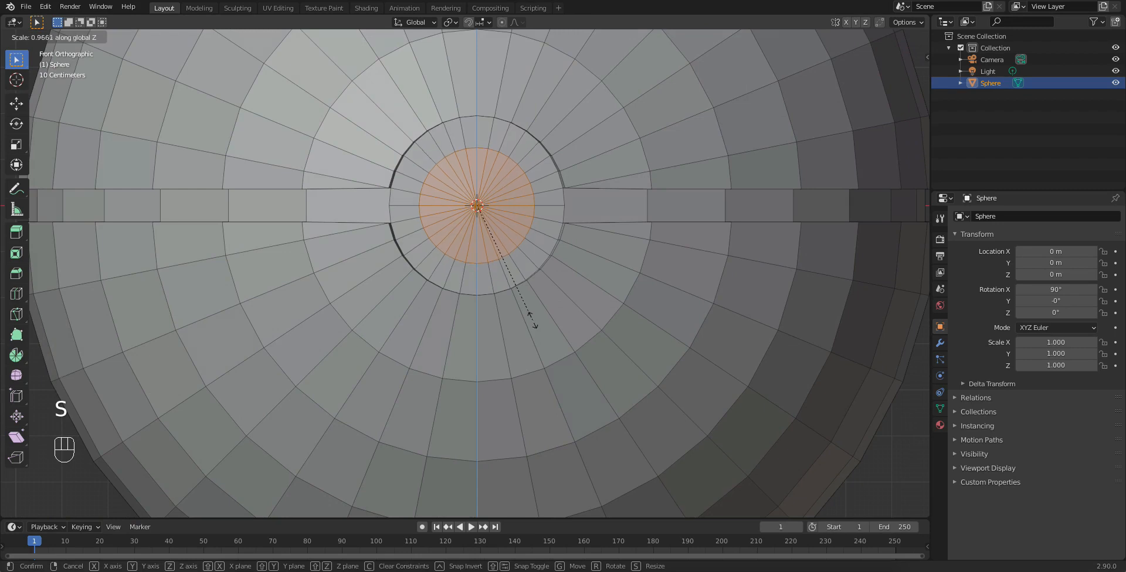
left_click(531, 320)
Extrude the button disc outward by about 0.017 m.
middle_click_drag(530, 319, 377, 336)
scroll(378, 335, "down", 5)
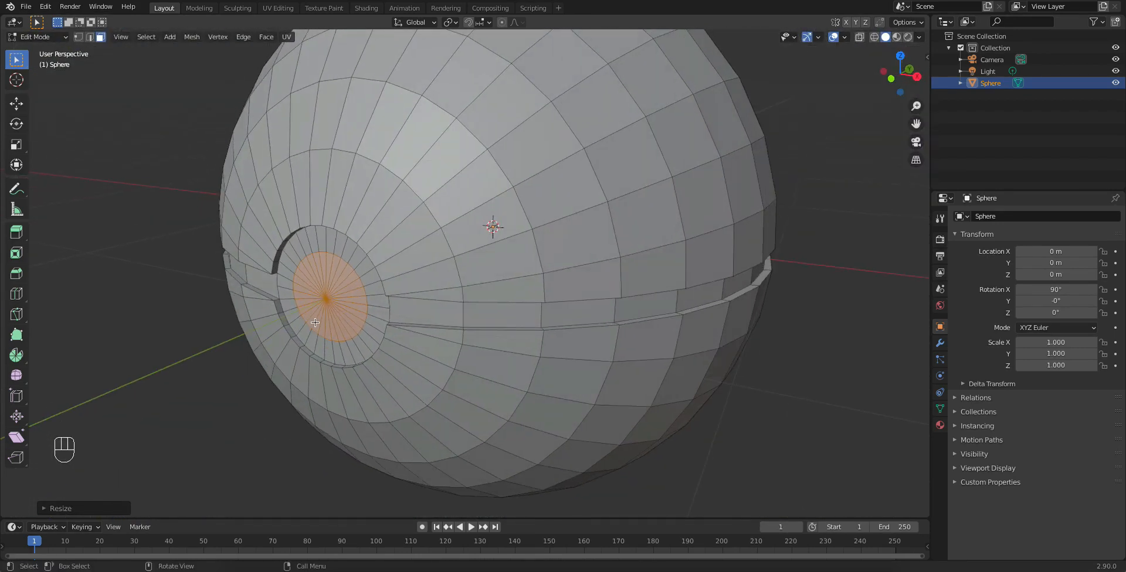
key("e")
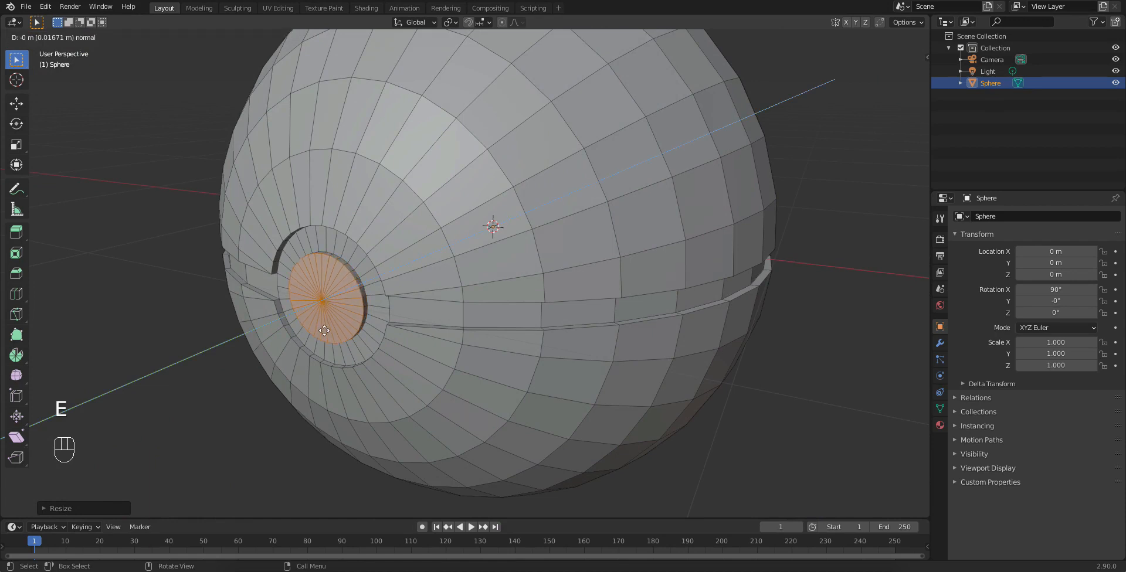
left_click(324, 331)
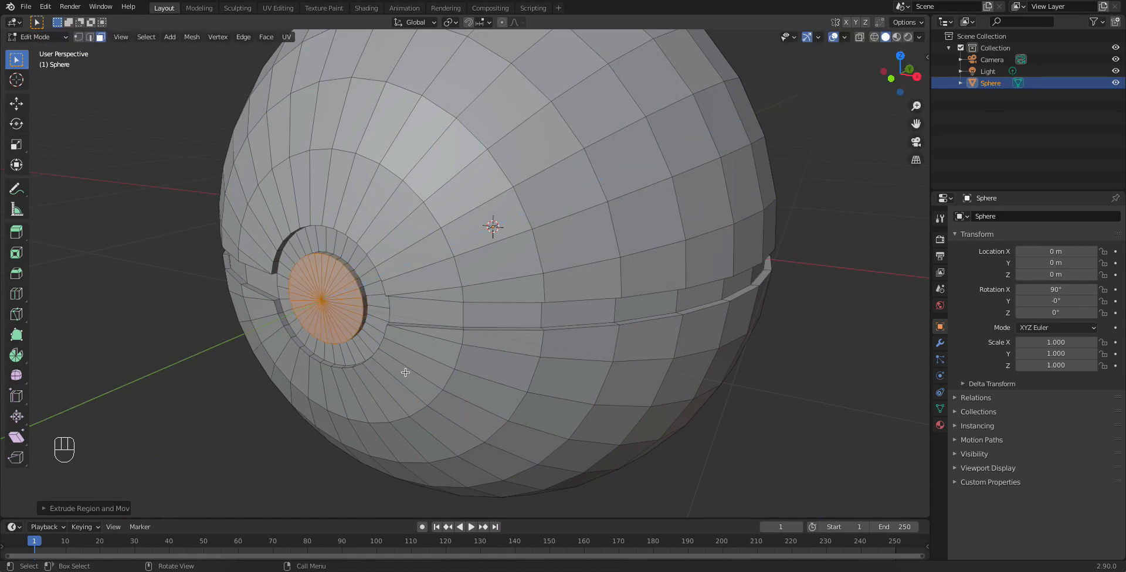
Inset the raised button disc by about 0.056 and extrude the small inner disc outward by about 0.01 m.
key("i")
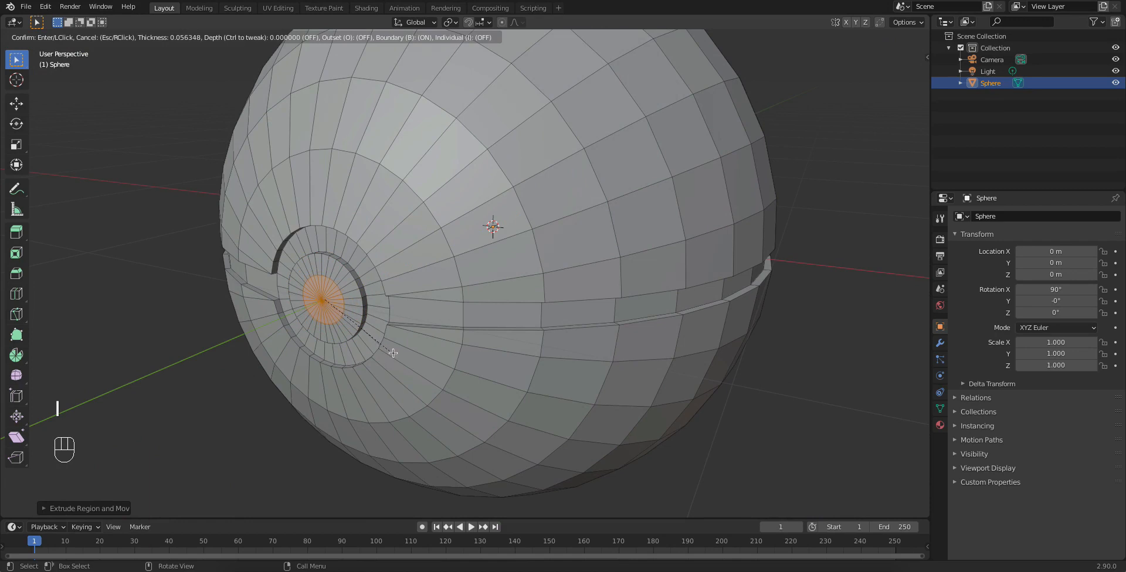
left_click(389, 352)
key("e")
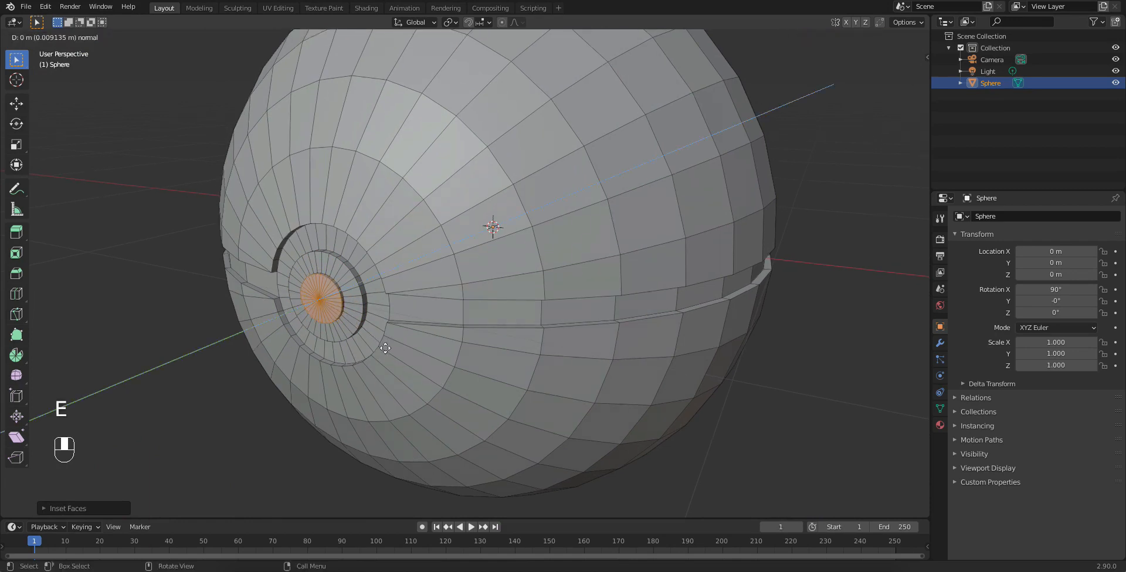
left_click(384, 351)
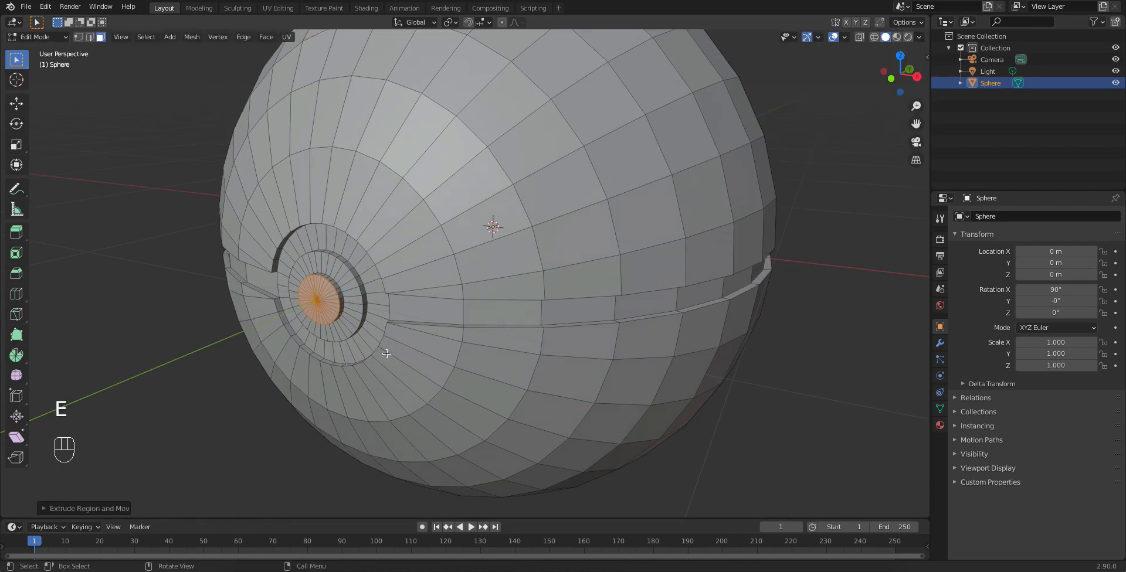
View the sphere in Object Mode and compare its button with the Poké Ball reference photo.
scroll(381, 352, "down", 4)
key("Tab")
middle_click_drag(380, 349, 343, 346)
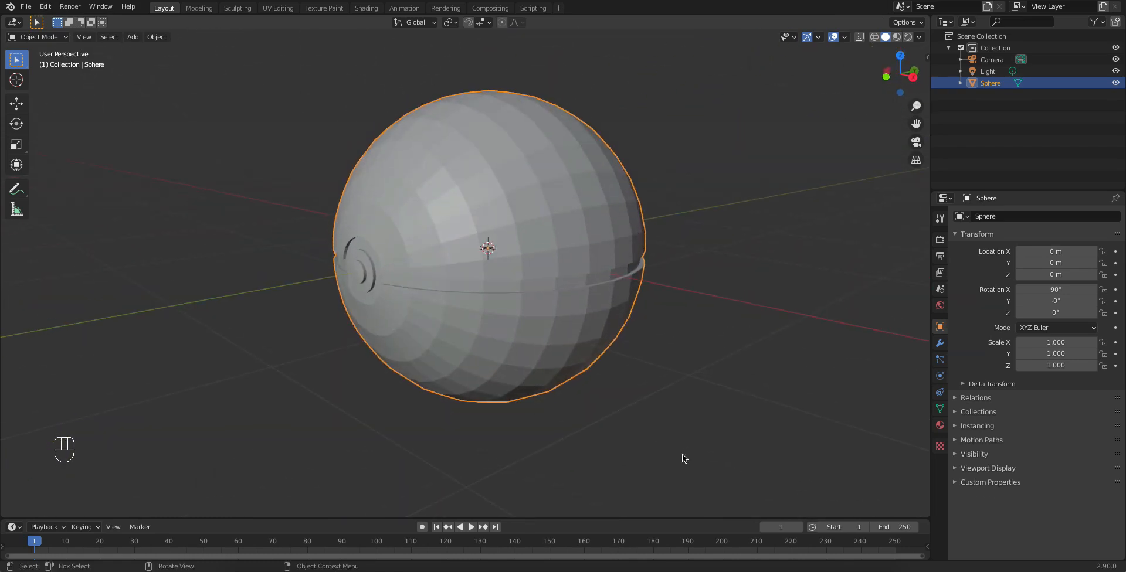
left_click(837, 567)
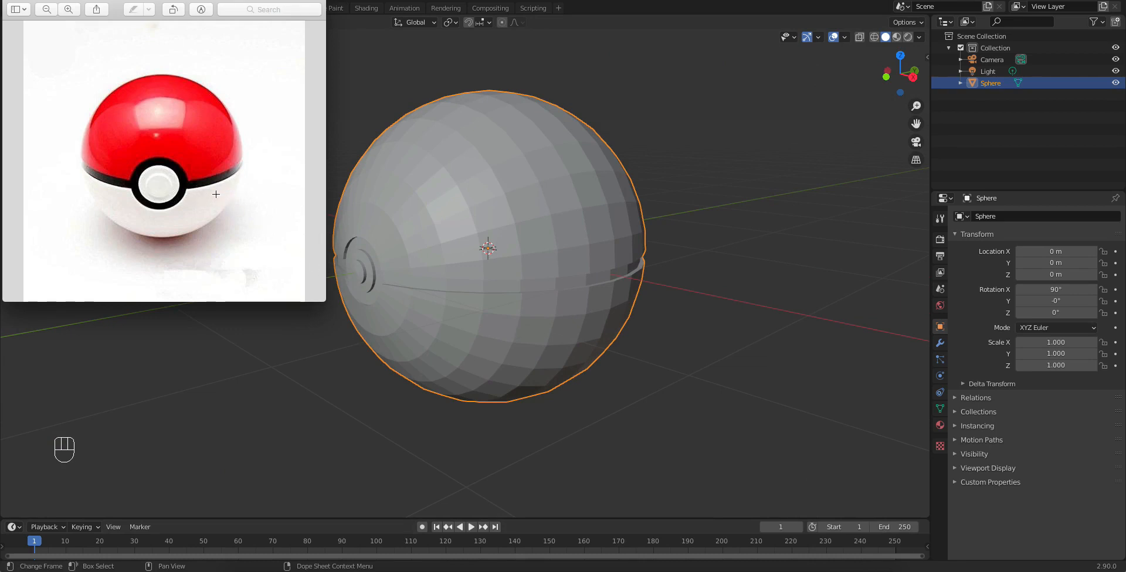
left_click(446, 303)
scroll(465, 299, "up", 3)
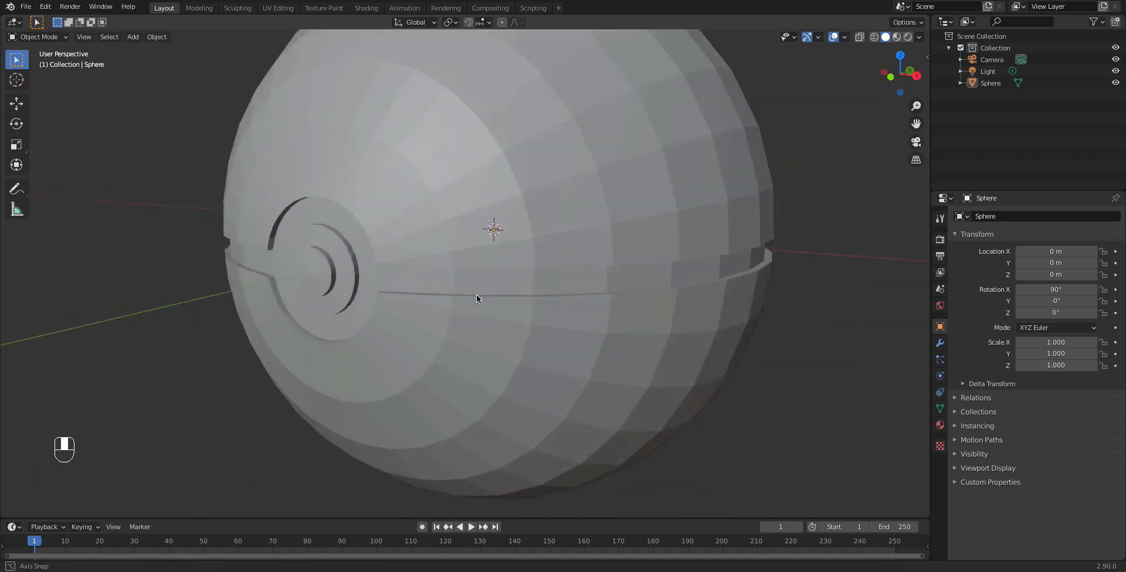
scroll(476, 295, "down", 1)
Return to Edit Mode and undo the extrusion and inset of the small inner button disc.
left_click(479, 280)
key("Tab")
key("ctrl+z")
key("ctrl+z")
key("ctrl+z")
key("ctrl+z")
key("ctrl+z")
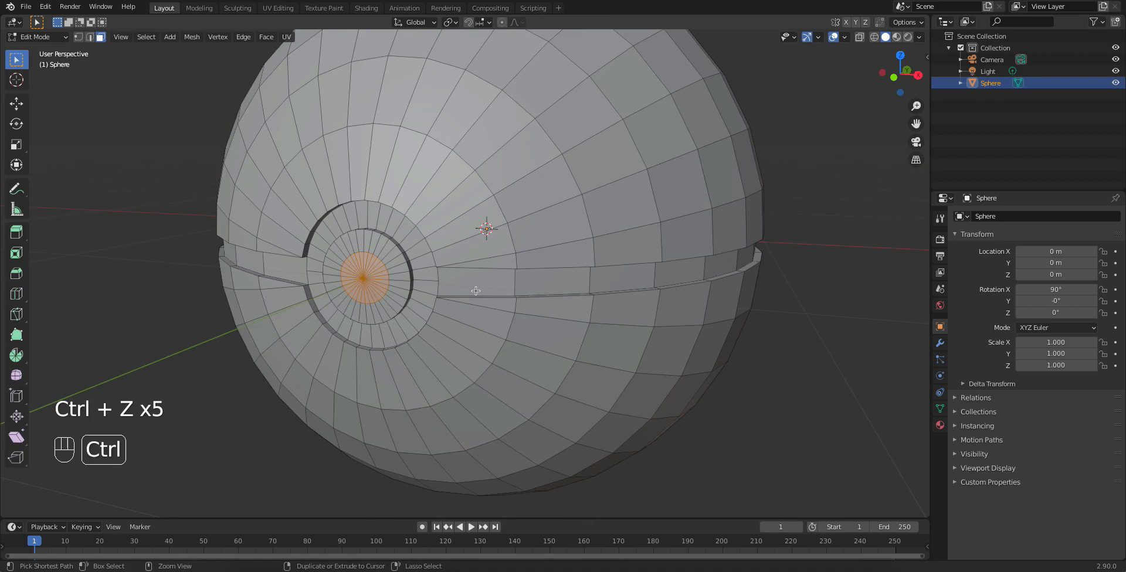
key("ctrl+z")
Inset the raised button disc with a thinner rim and extrude the inner disc outward by about 0.015 m.
key("i")
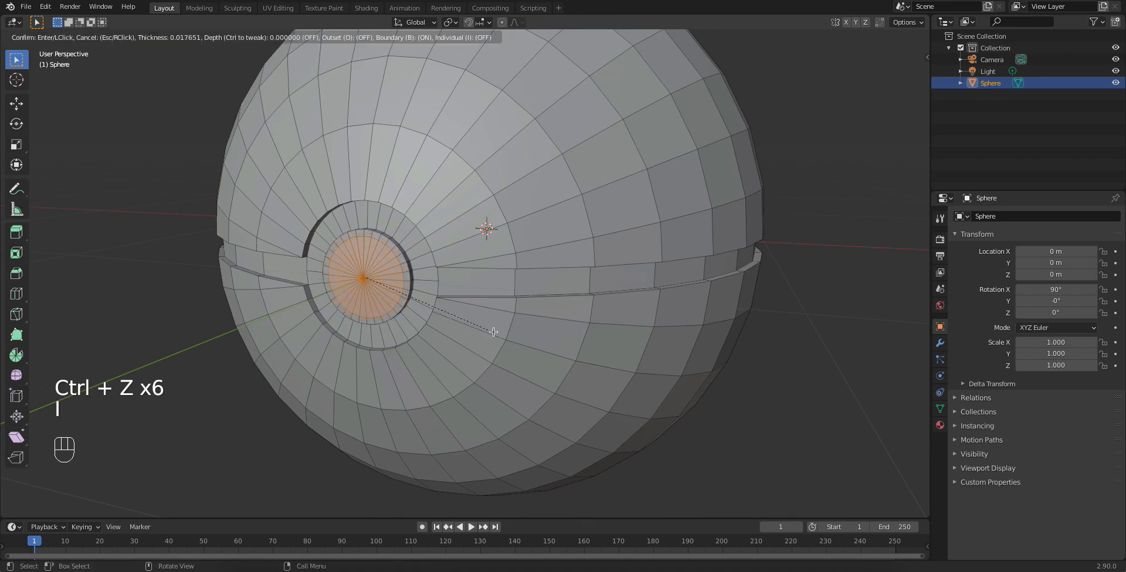
left_click(489, 329)
key("e")
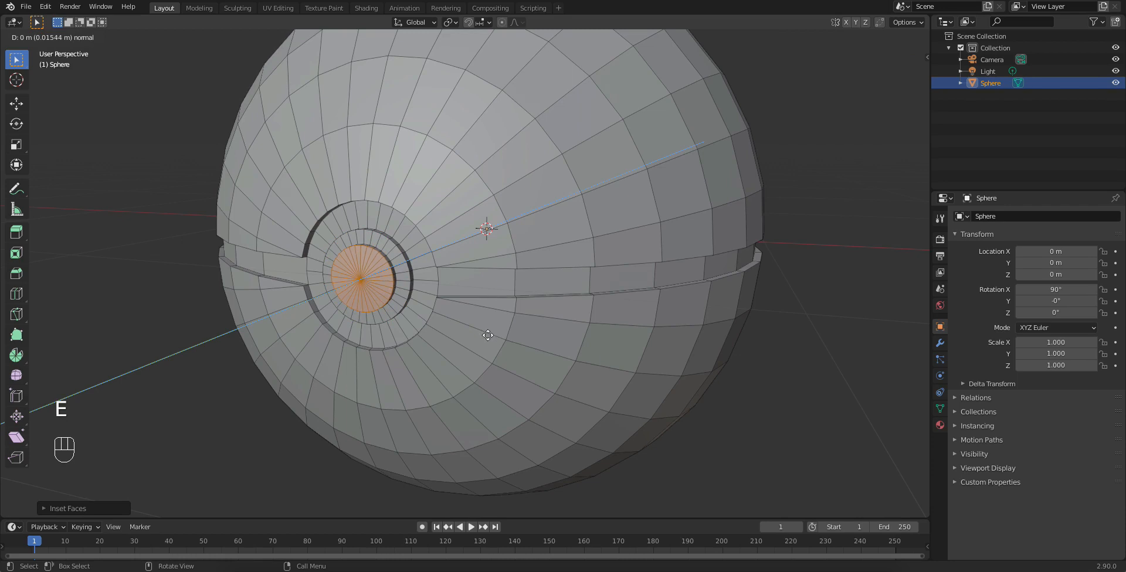
left_click(485, 332)
Switch to Object Mode and inspect the recessed band and stepped button from several angles.
key("Tab")
scroll(483, 325, "down", 3)
middle_click_drag(484, 325, 524, 178)
middle_click_drag(381, 189, 602, 171)
right_click(448, 156)
left_click(448, 156)
right_click(522, 166)
left_click(521, 166)
right_click(516, 167)
left_click(507, 178)
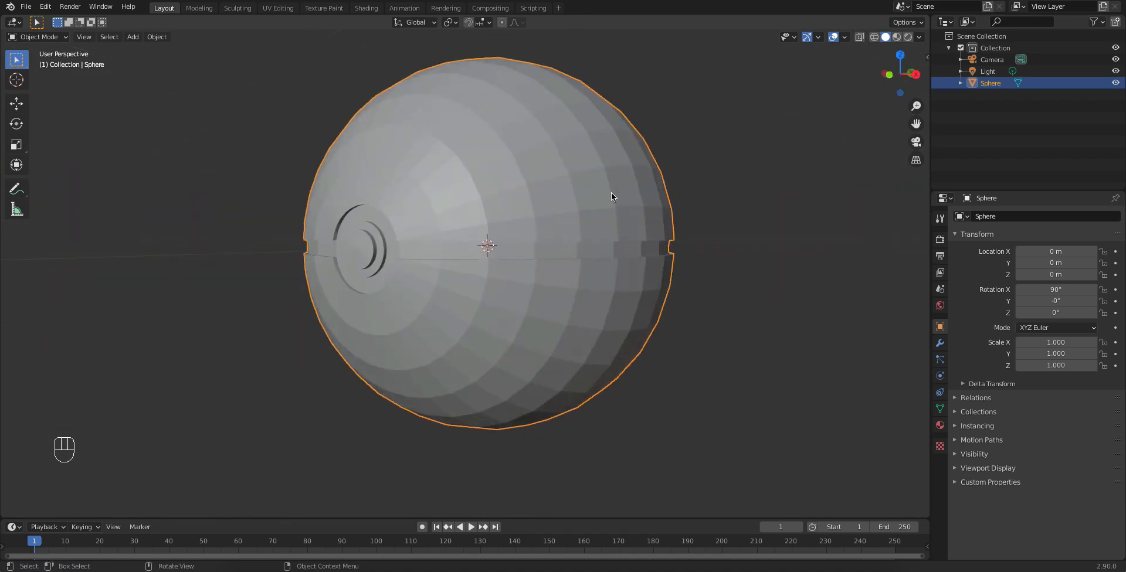
Add a Subdivision Surface modifier to the sphere with viewport level 2 and examine how it smooths the band and button.
left_click(940, 343)
left_click(990, 217)
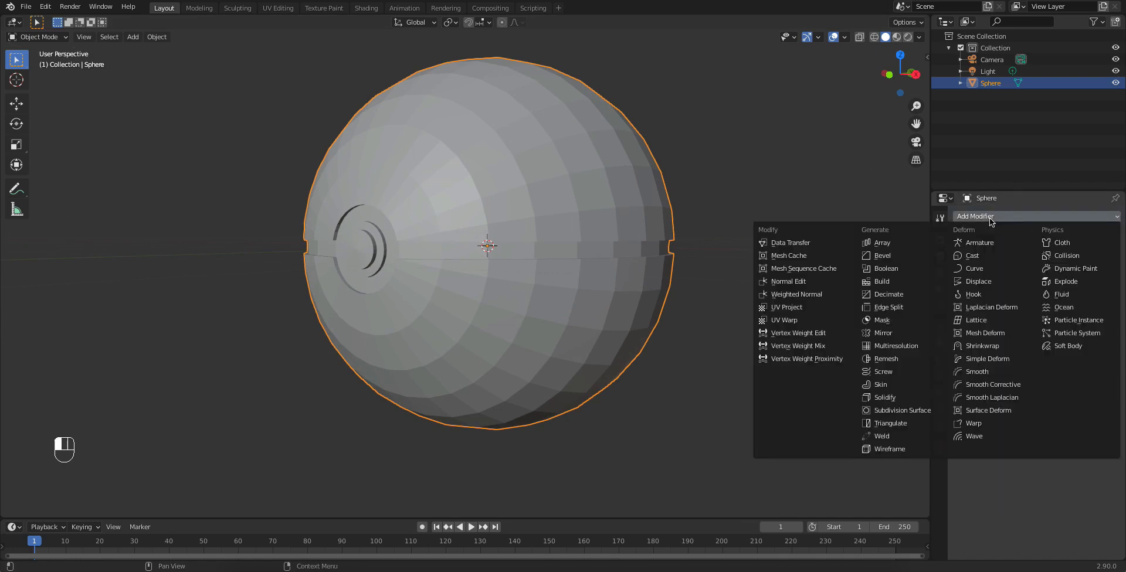
left_click(912, 411)
key("ctrl+2")
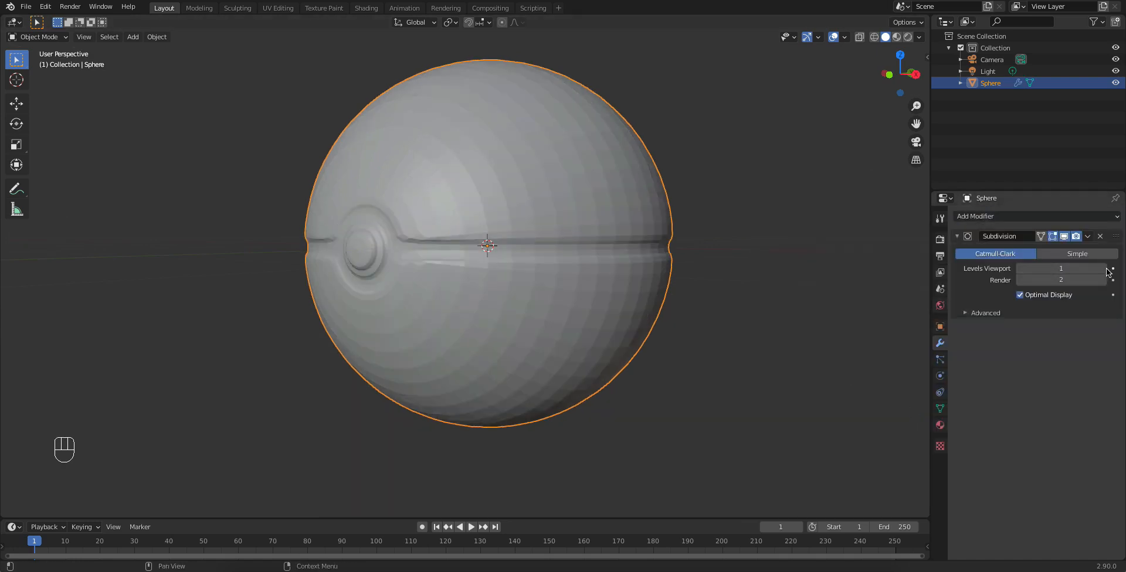
middle_click_drag(463, 237, 467, 209)
scroll(536, 249, "up", 2)
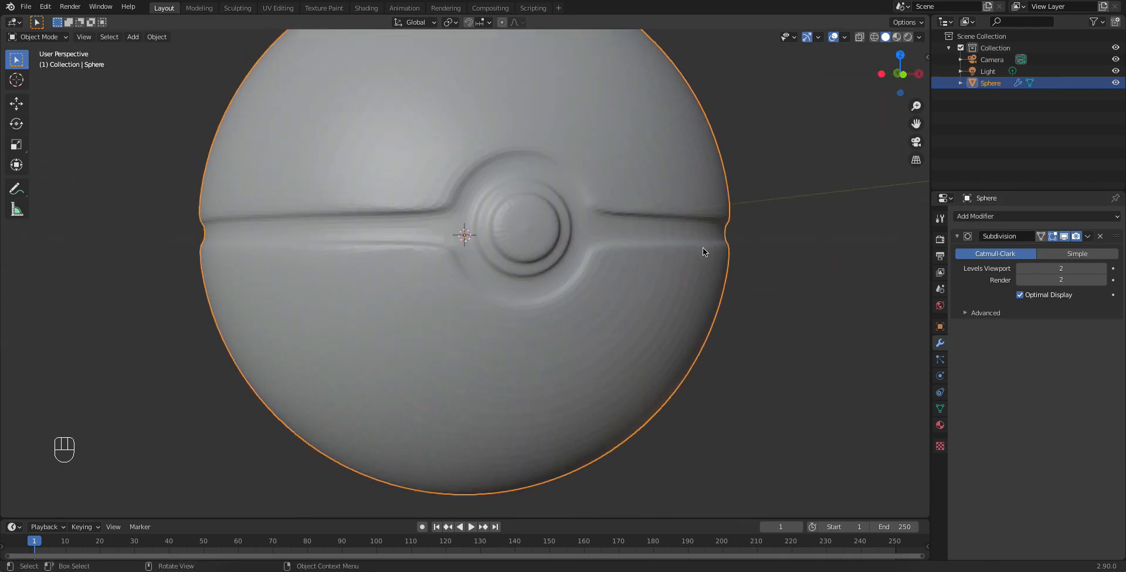
Remove the Subdivision Surface modifier from the sphere and look over its groove and button edges.
left_click(1099, 236)
middle_click_drag(733, 262, 702, 225)
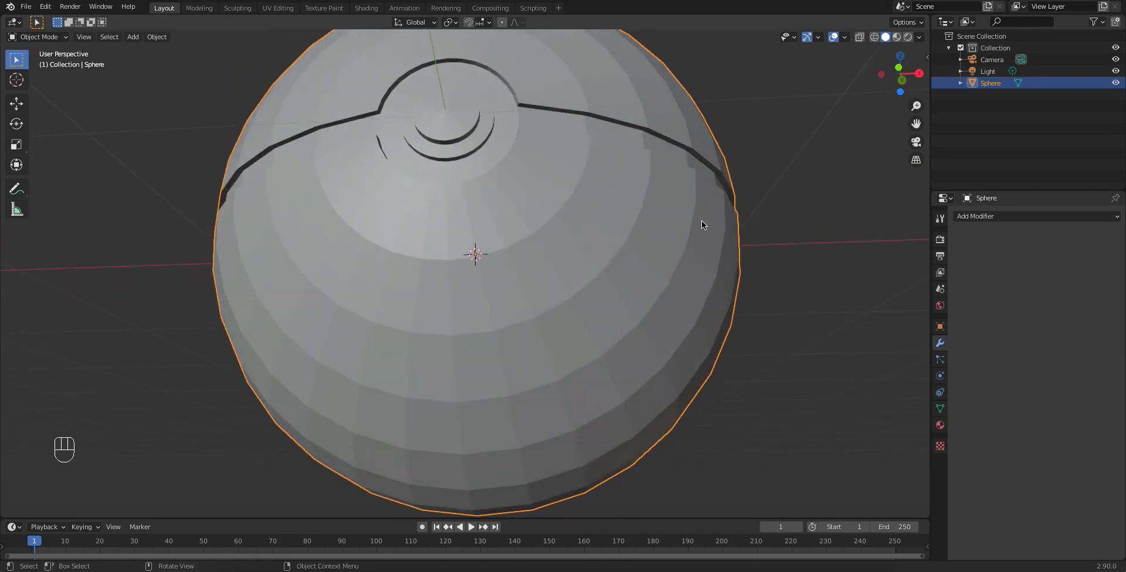
middle_click_drag(571, 143, 543, 185)
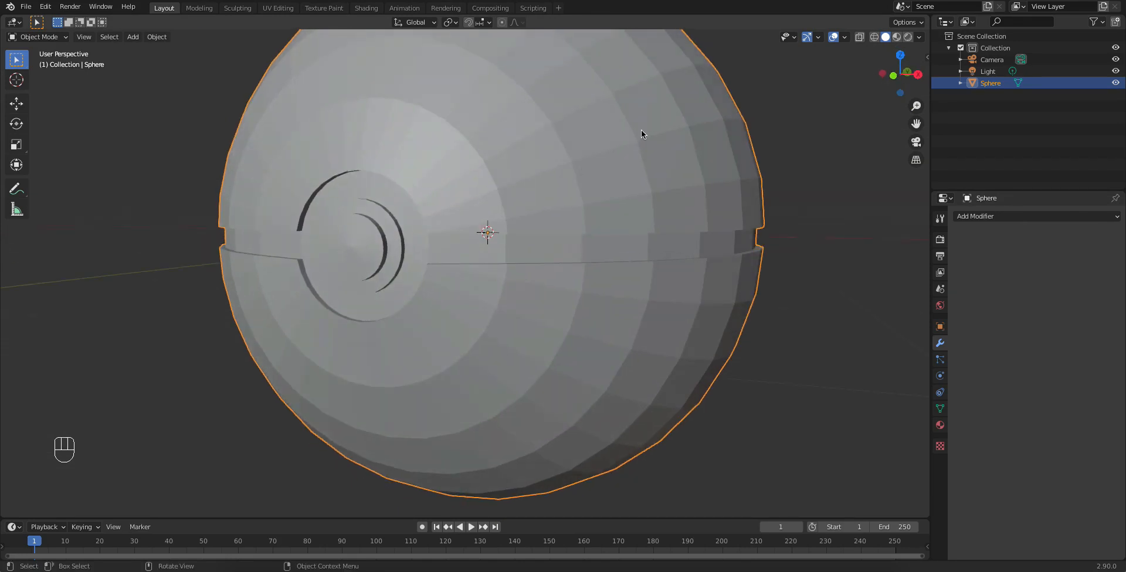
Examine the recessed band and stepped button from several angles and compare the ball with the reference photo.
scroll(384, 291, "up", 1)
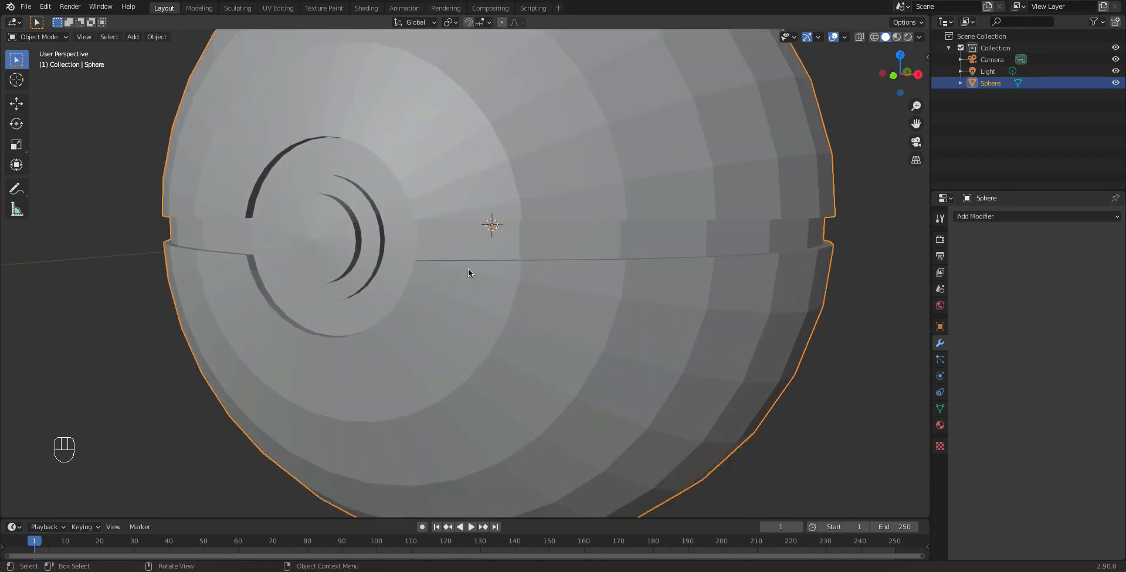
left_click(843, 183)
middle_click_drag(678, 248, 321, 190)
scroll(305, 138, "down", 4)
middle_click_drag(312, 138, 367, 287)
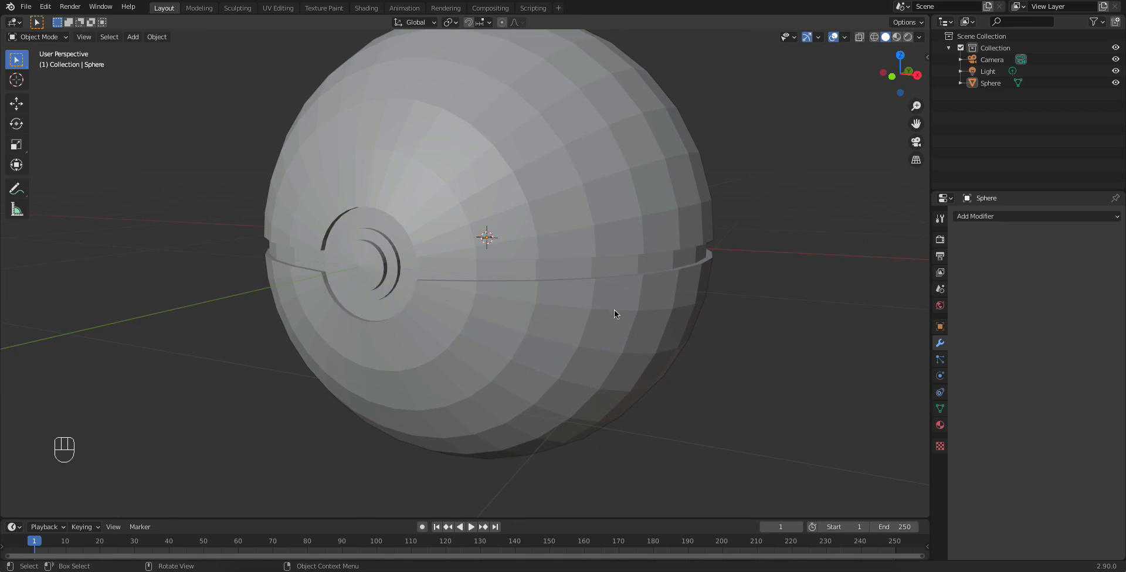
left_click(836, 569)
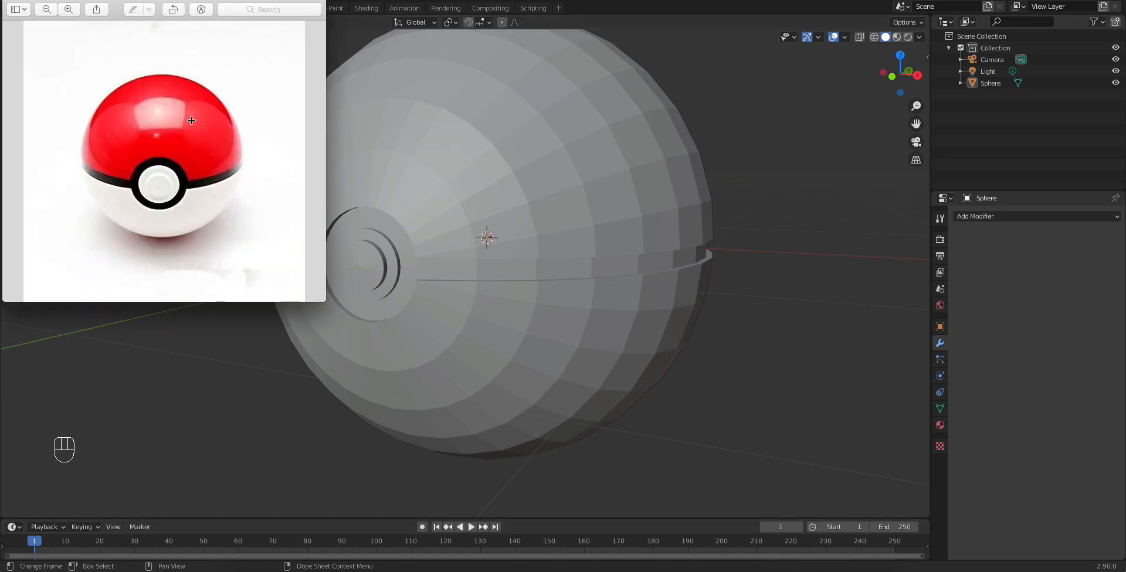
left_click(757, 340)
left_click(575, 195)
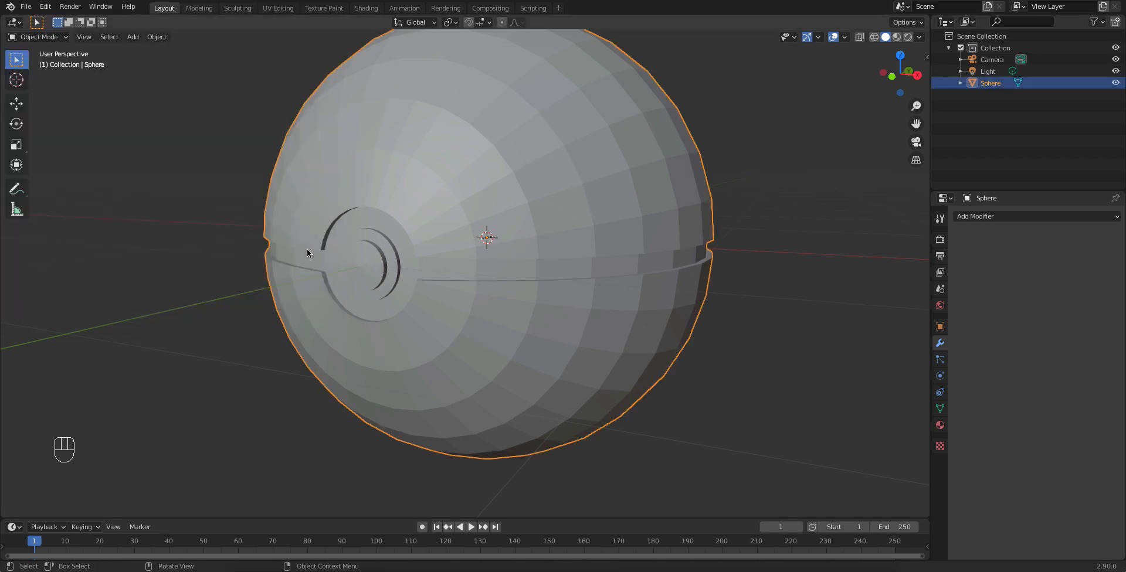
scroll(438, 284, "up", 1)
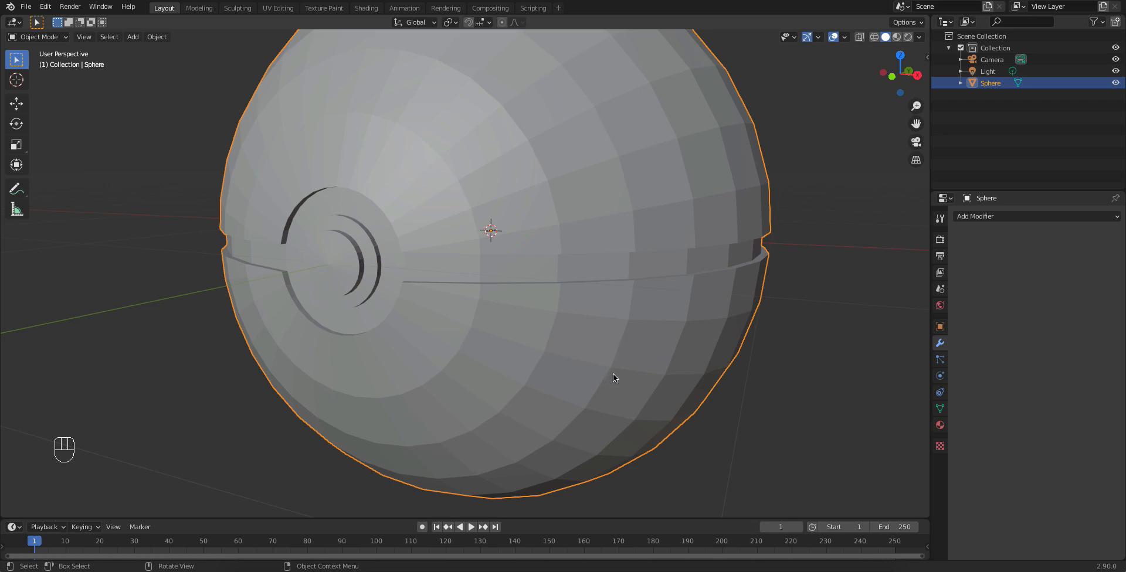
left_click(828, 351)
middle_click_drag(817, 335, 572, 285)
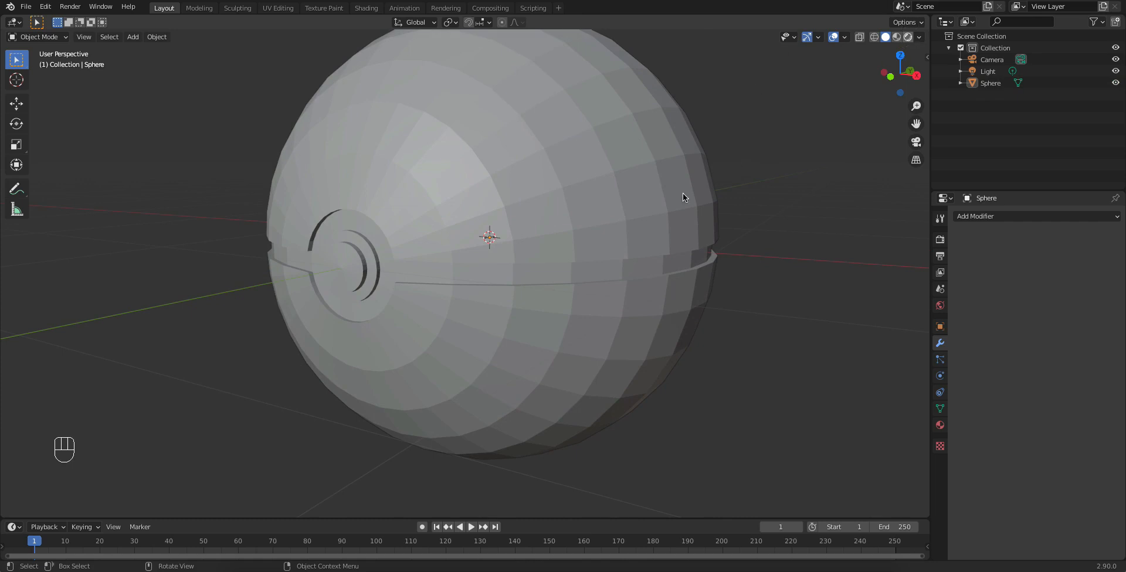
Switch the viewport to Rendered shading and adjust its shading options.
left_click(908, 38)
left_click(919, 36)
left_click(852, 108)
scroll(680, 218, "down", 2)
scroll(680, 218, "up", 1)
mouse_move(680, 218)
middle_mouse_down()
mouse_move(674, 206)
mouse_move(708, 206)
mouse_move(698, 214)
middle_mouse_up()
Add a new material to the sphere and set its base color to bright red.
left_click(620, 173)
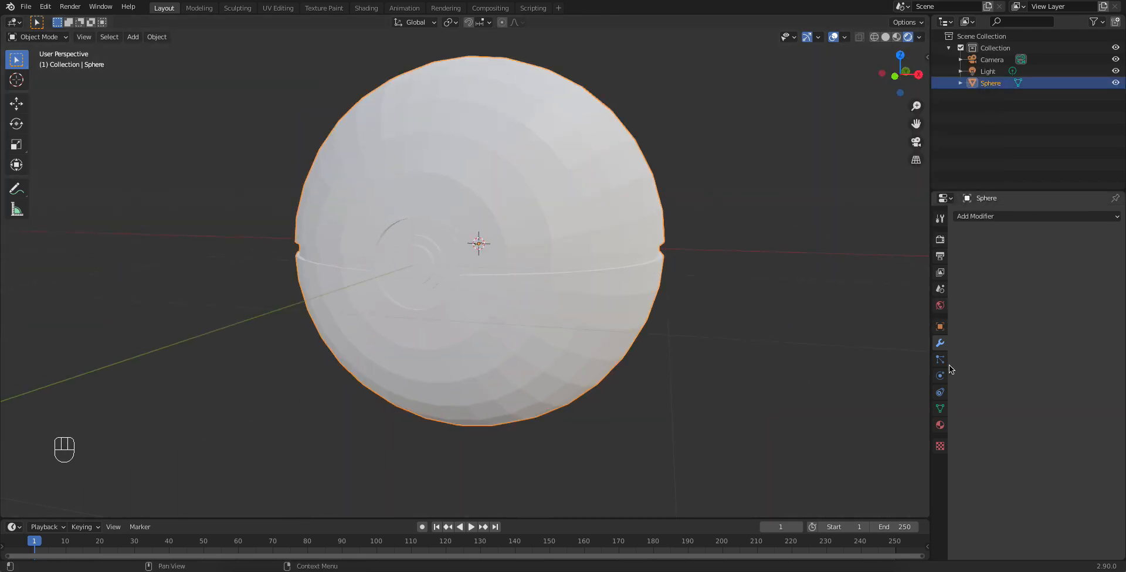
left_click(940, 425)
left_click(1018, 265)
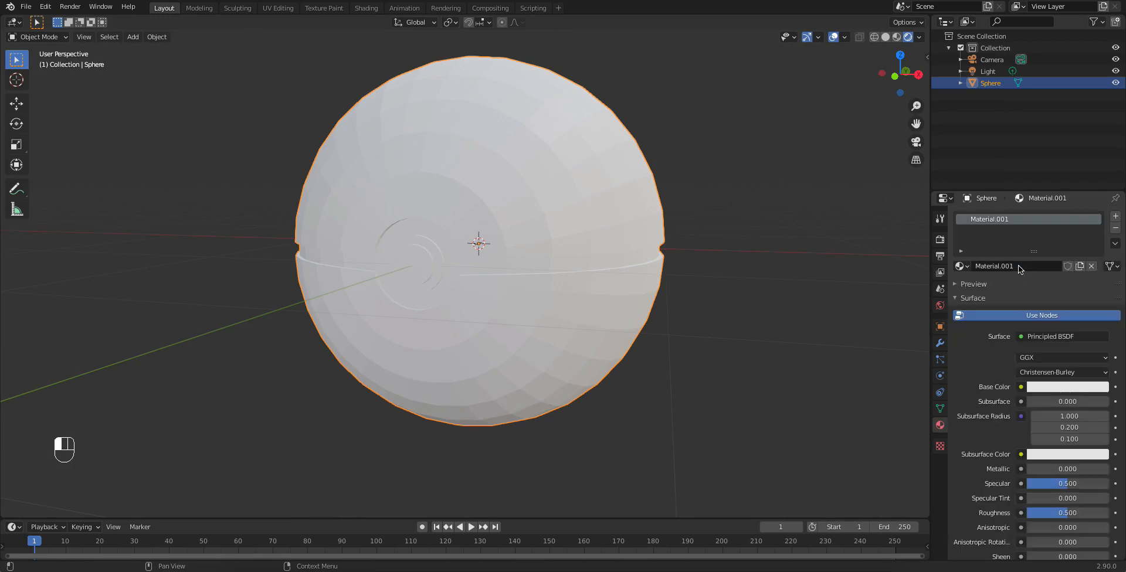
left_click(1067, 387)
left_click_drag(1048, 262, 1054, 301)
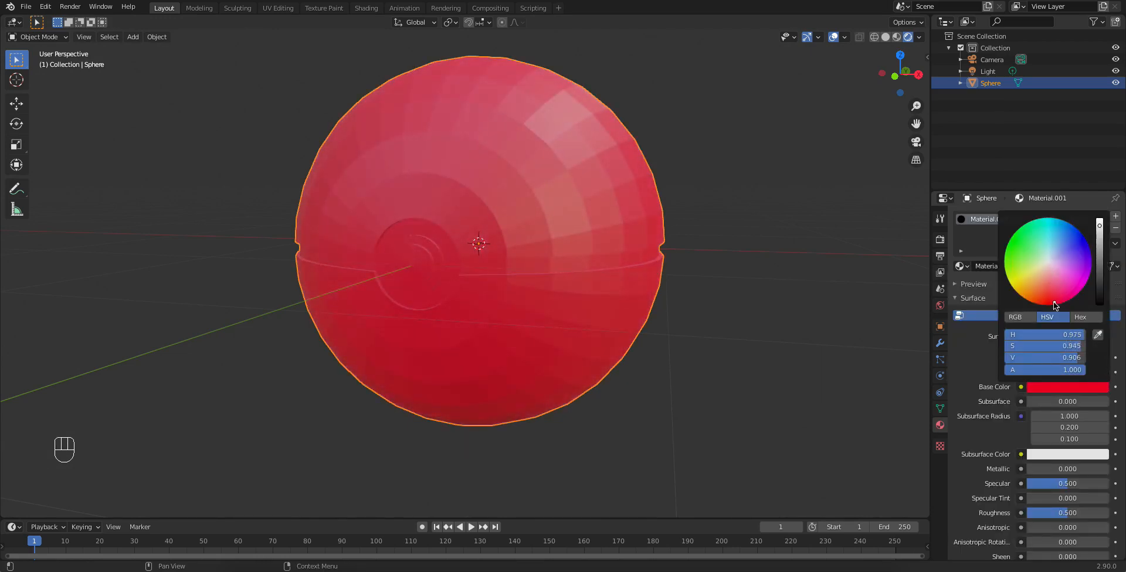
left_click(1072, 387)
left_click(1051, 300)
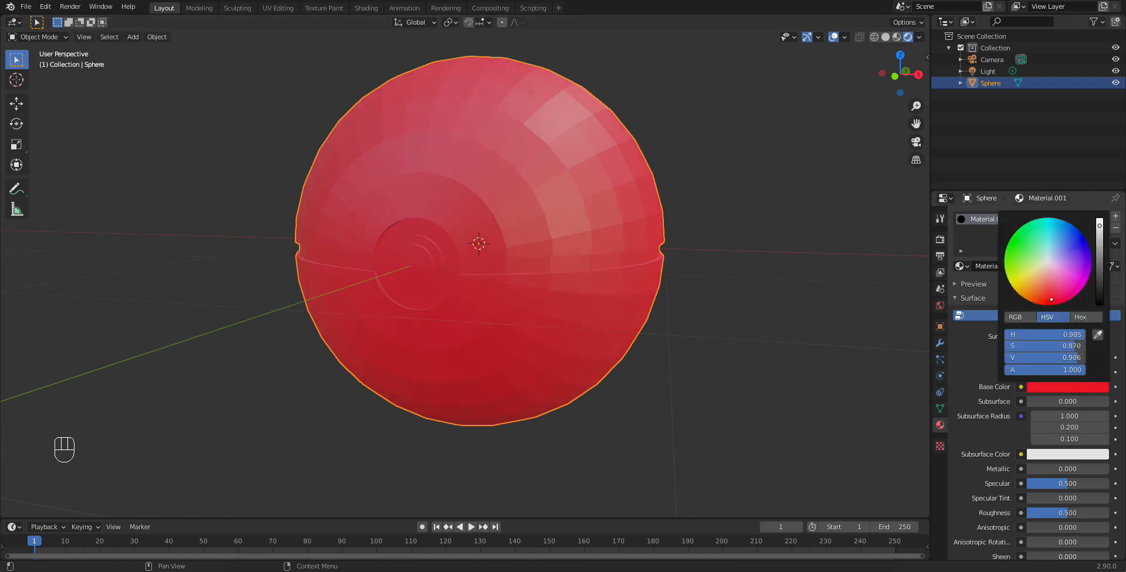
left_click(706, 223)
mouse_move(706, 223)
middle_mouse_down()
mouse_move(634, 198)
mouse_move(650, 217)
mouse_move(709, 227)
middle_mouse_up()
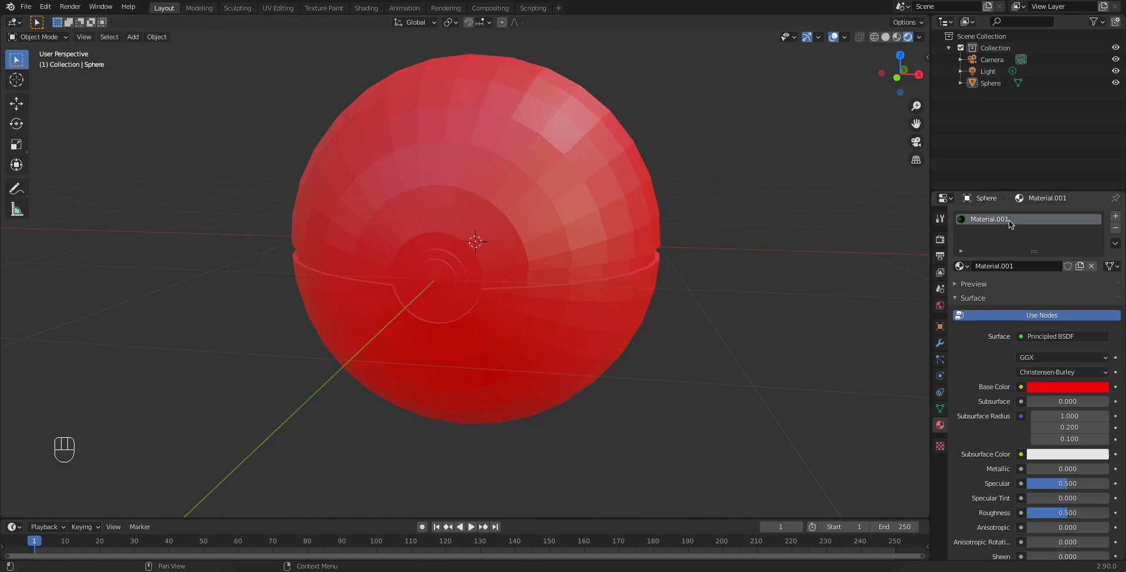
Rename the sphere's material to "red".
left_click(1005, 268)
key("ctrl+a")
key("BackSpace")
type("red")
key("Return")
In Edit Mode with face selection, select the recessed middle band's faces on both sides up to the button ring.
left_click(646, 224)
middle_click_drag(646, 224, 598, 220)
scroll(622, 258, "up", 2)
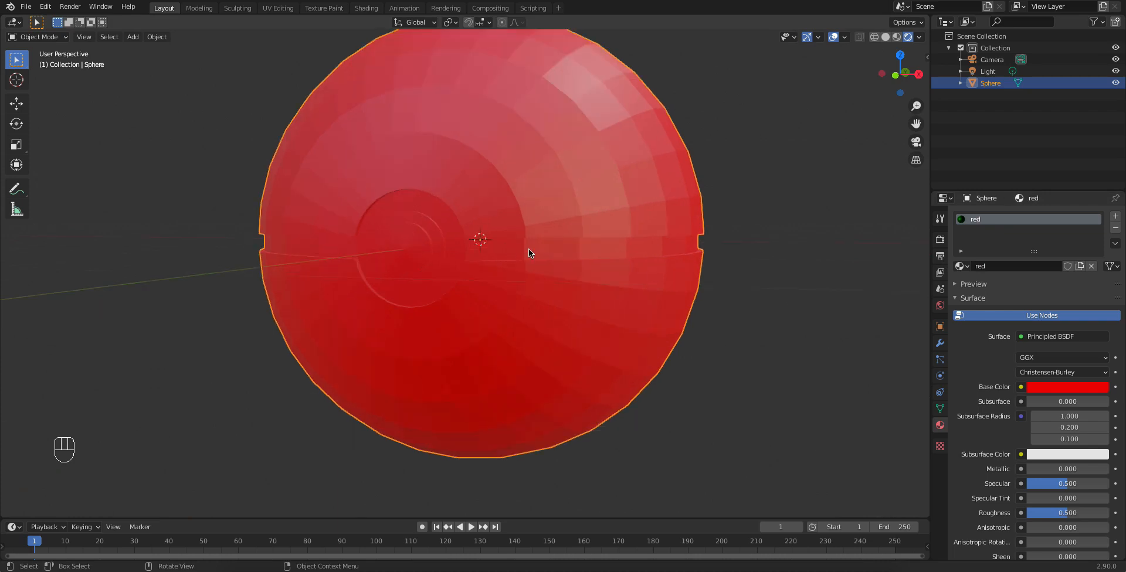
middle_click_drag(624, 252, 379, 154)
middle_click_drag(273, 208, 575, 251)
key("Tab")
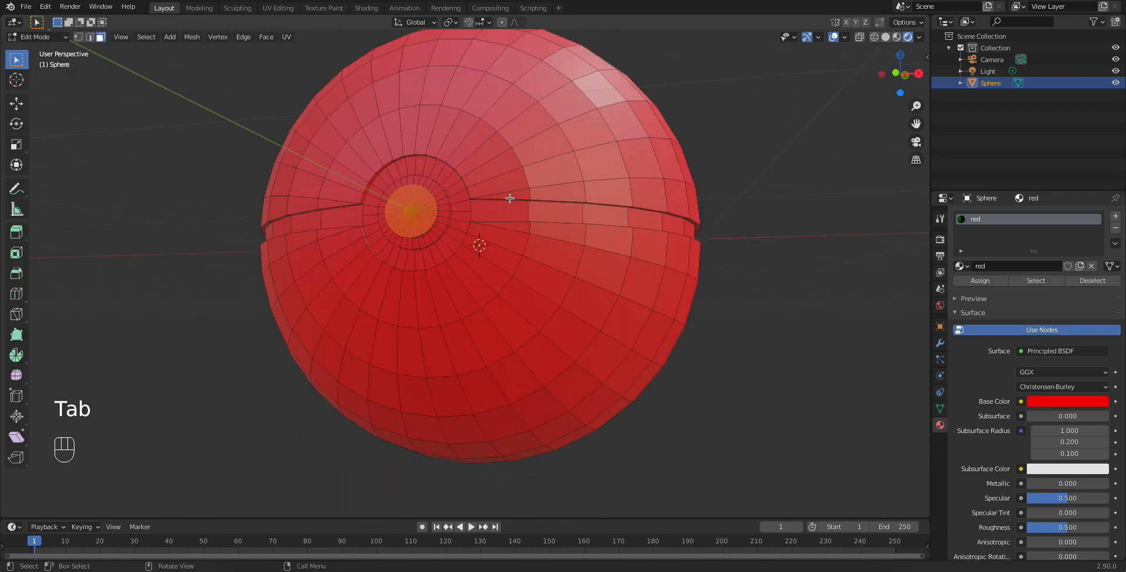
left_click(102, 37)
scroll(553, 247, "up", 2)
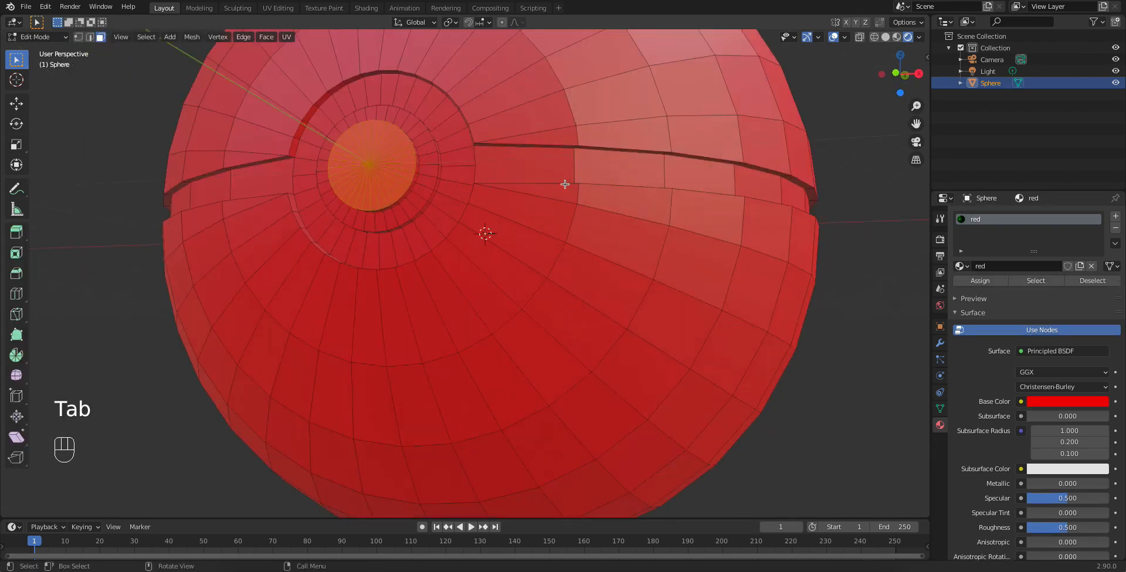
left_click(669, 170, "alt")
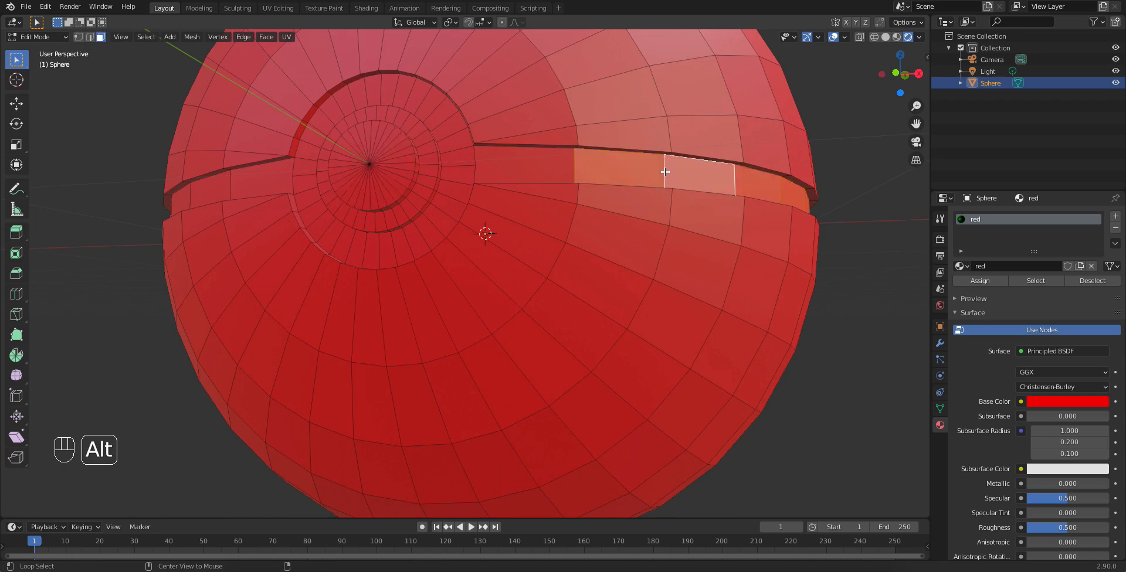
left_click(234, 185, "alt+shift")
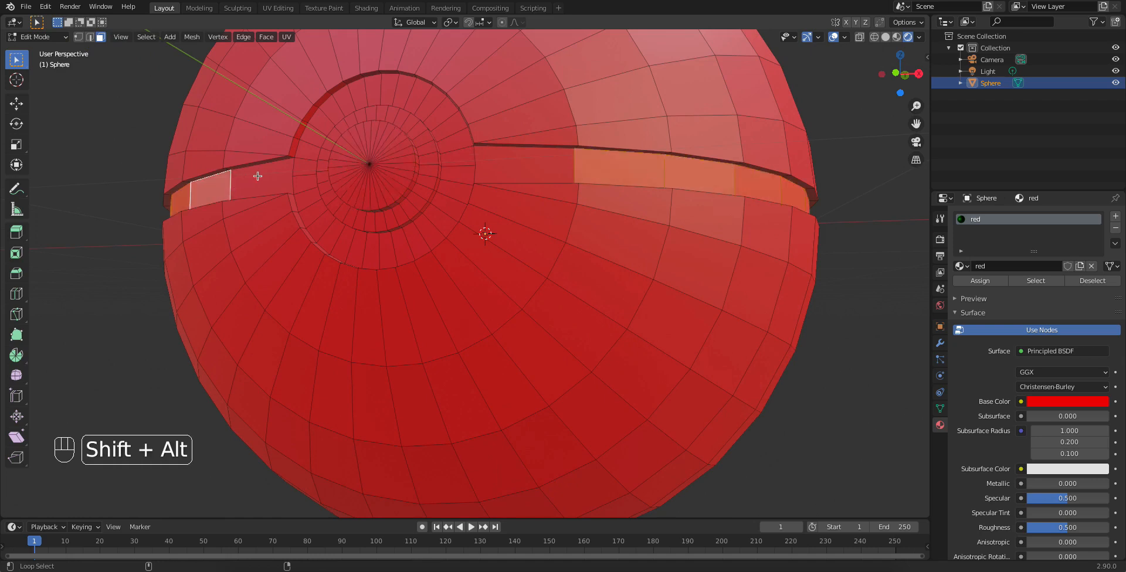
left_click(258, 176, "shift")
left_click(495, 165, "shift")
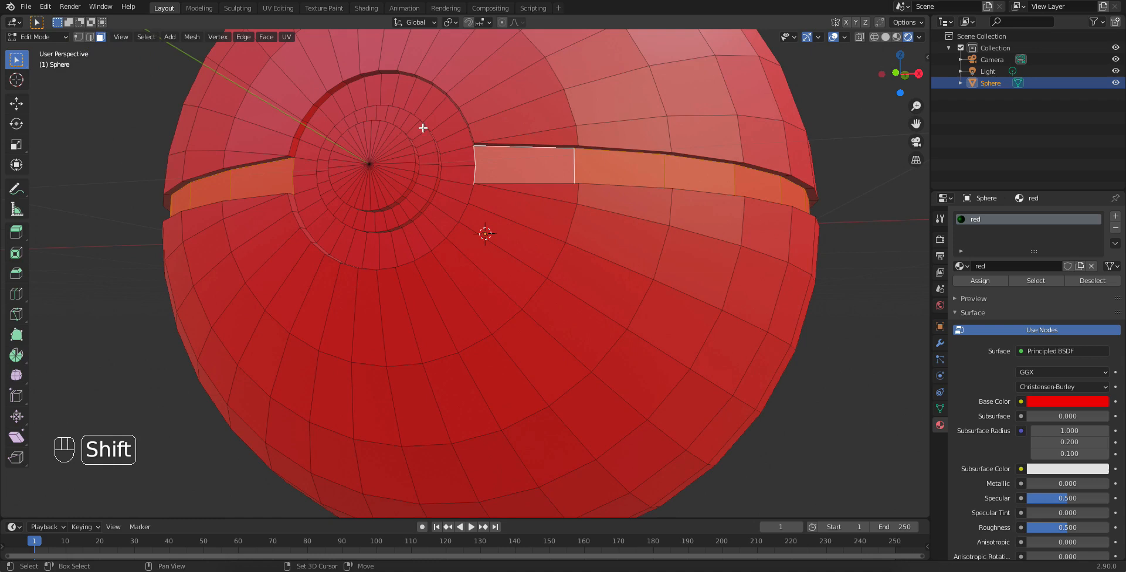
Add the flat ring around the button and the groove's side walls to the selection, checking it around the ball.
left_click(422, 97, "alt+shift")
scroll(437, 158, "down", 1)
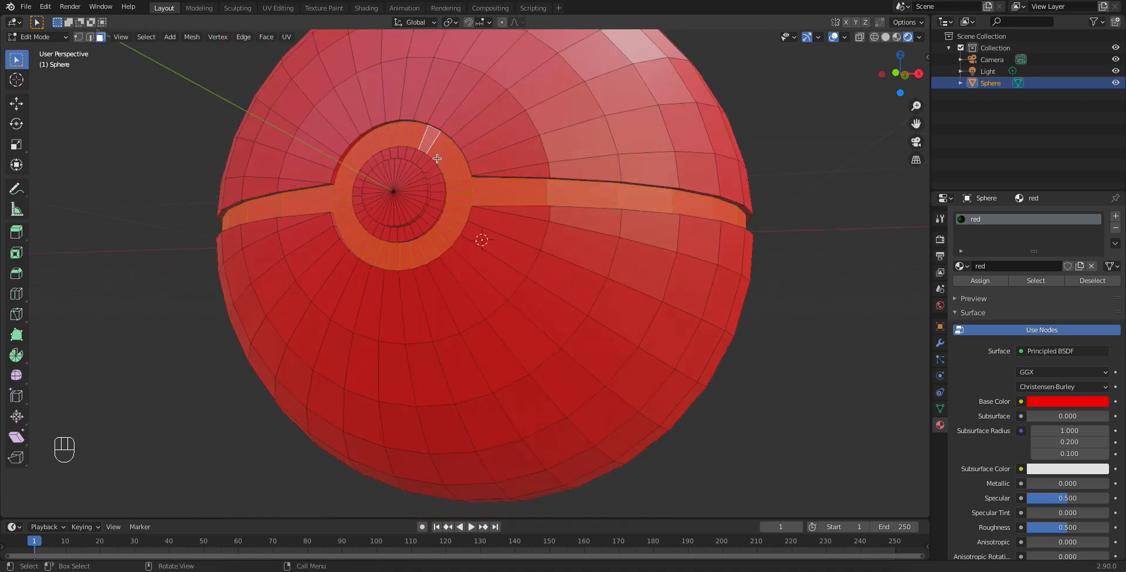
scroll(437, 158, "up", 2)
left_click(279, 117, "alt+shift")
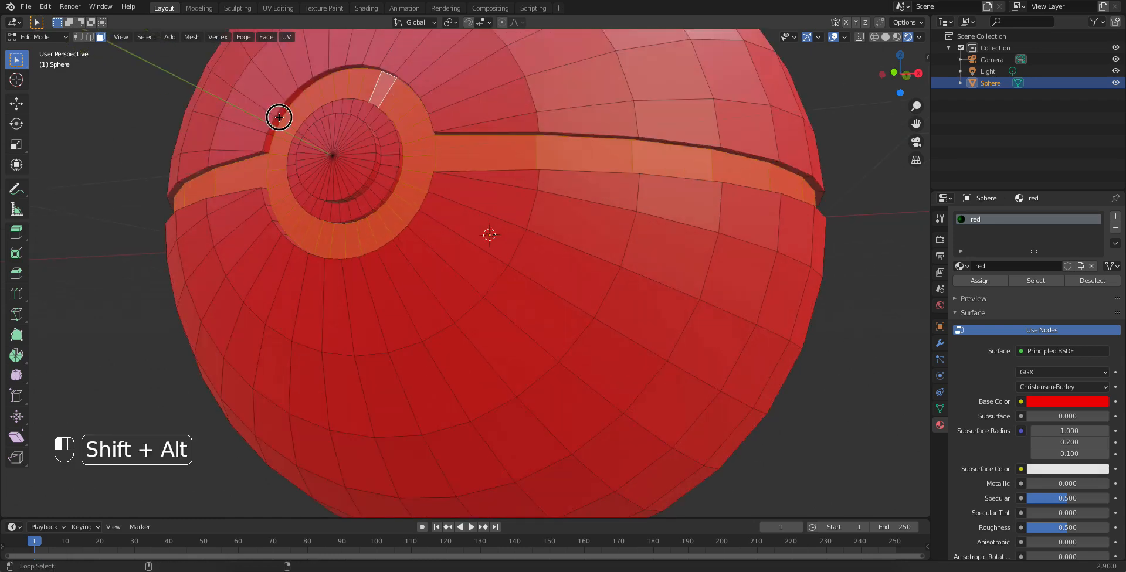
middle_click_drag(286, 143, 93, 191)
middle_click_drag(711, 260, 772, 259)
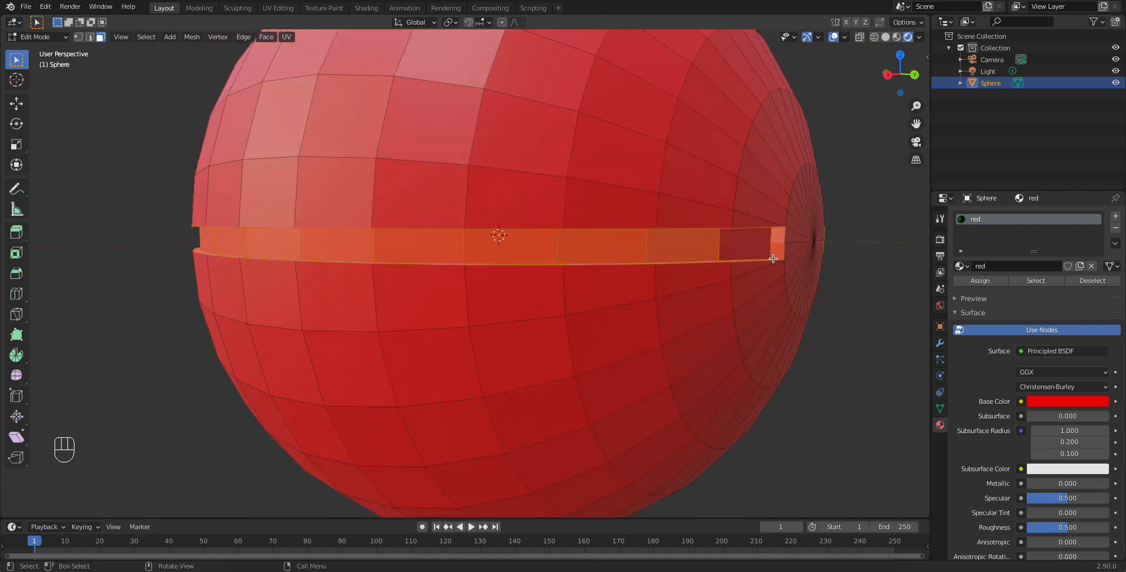
middle_click_drag(615, 242, 661, 215)
middle_click_drag(477, 223, 512, 268)
scroll(537, 329, "up", 2)
middle_click_drag(538, 331, 517, 249, "shift")
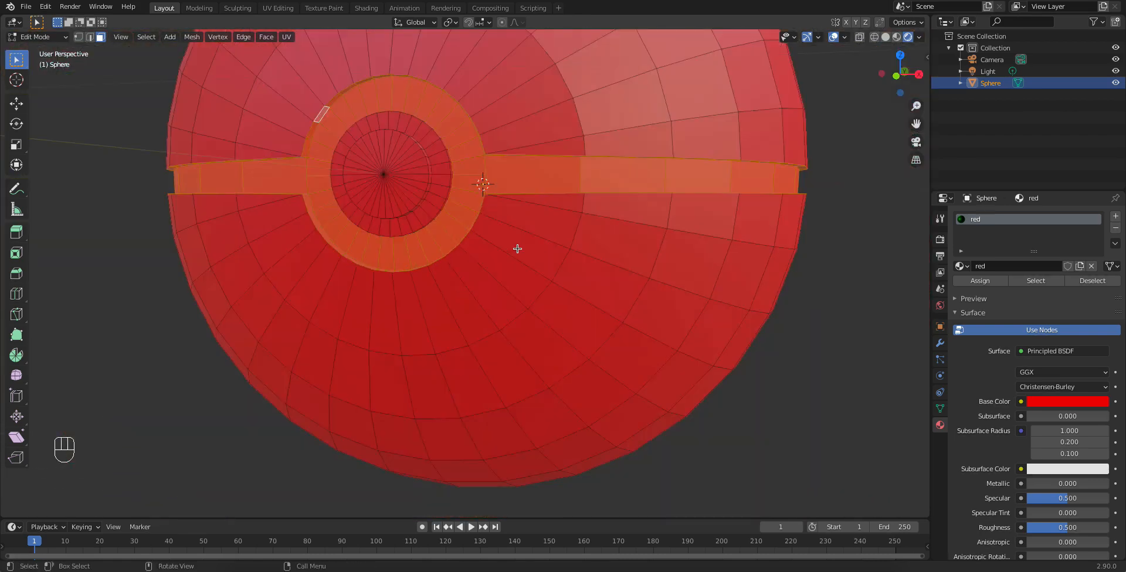
Create a vertex group named "black strip" and assign the selected band and ring faces to it.
left_click(939, 408)
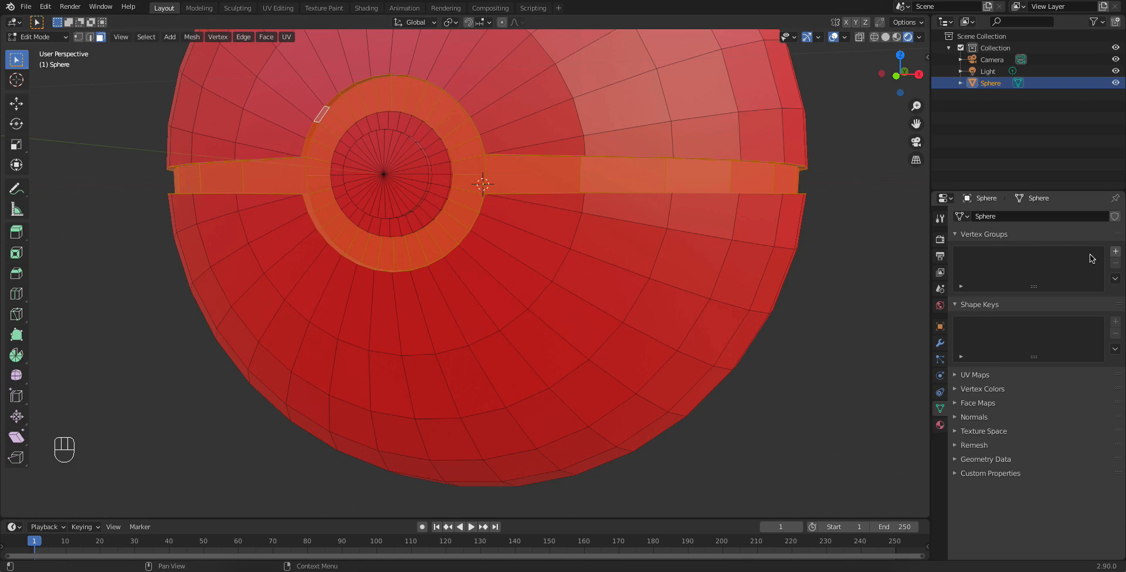
left_click(1115, 251)
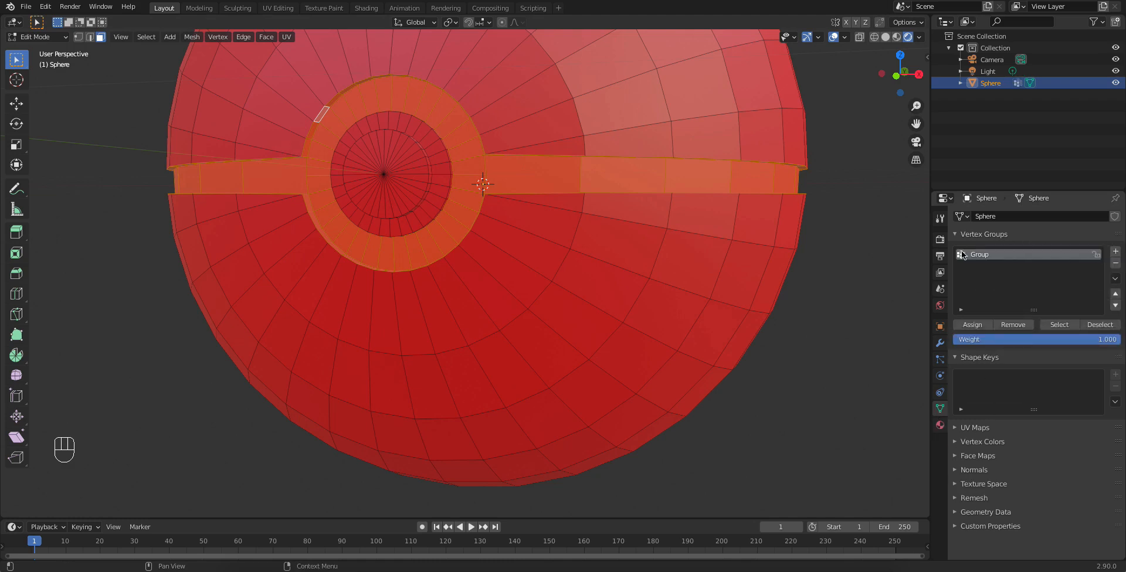
double_click(983, 254)
type("black strip")
key("Return")
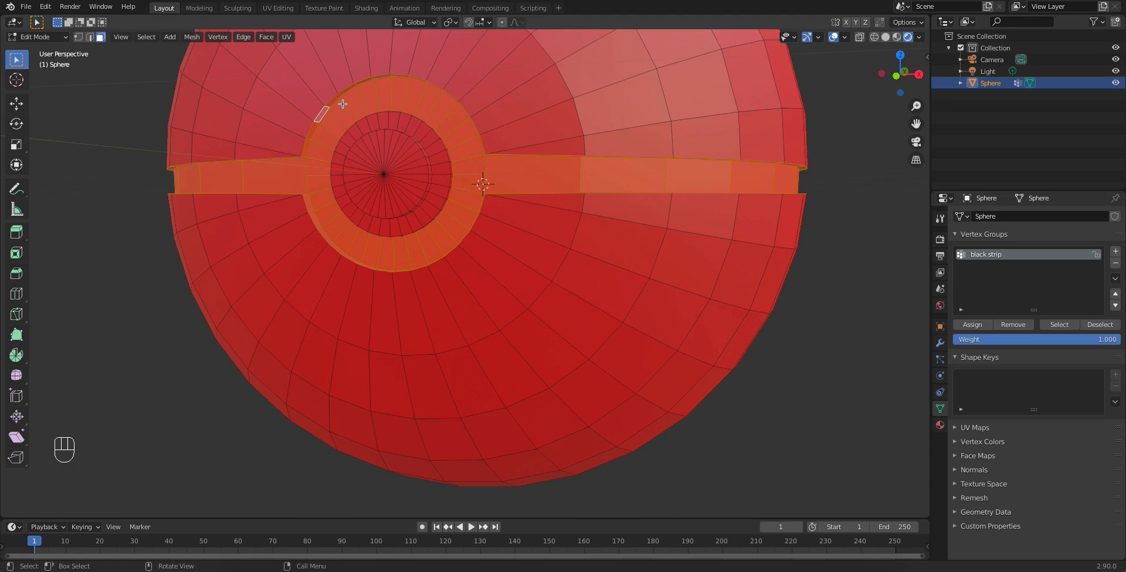
left_click(987, 328)
Clear the selection and reselect the band and ring faces through the black strip vertex group.
left_click(836, 196)
scroll(809, 240, "down", 3)
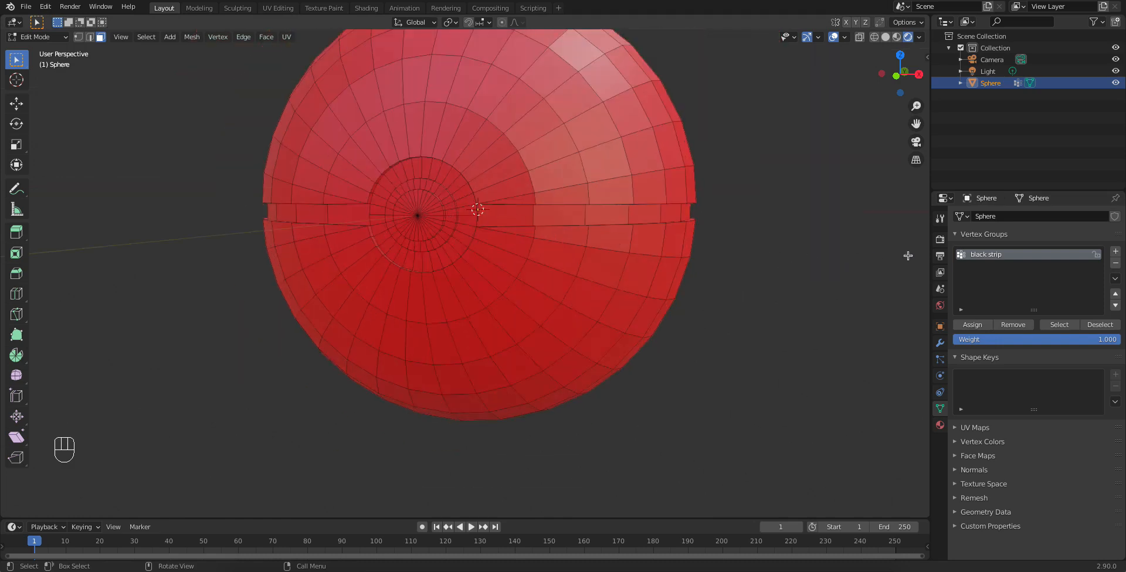
left_click(1050, 326)
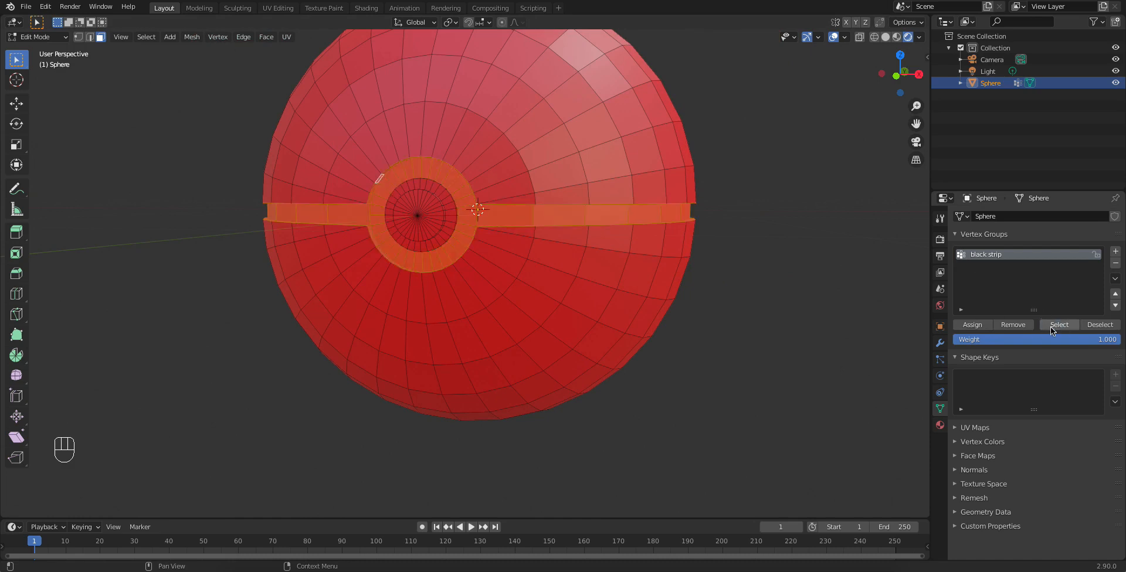
Add a second material slot to the sphere with a new material named "black".
left_click(939, 425)
left_click(1114, 215)
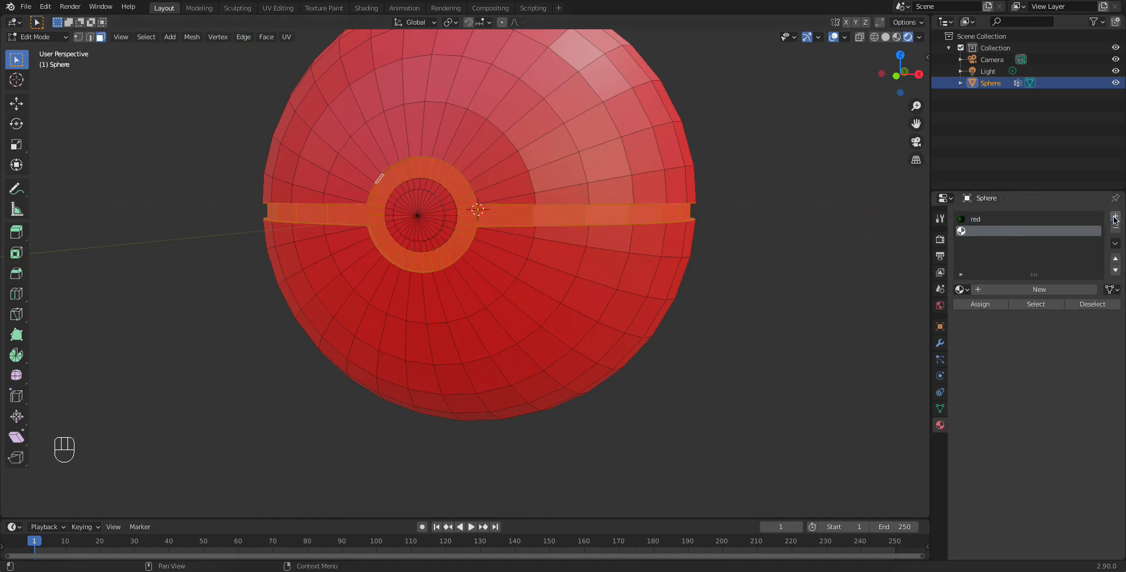
left_click(1020, 288)
double_click(1007, 289)
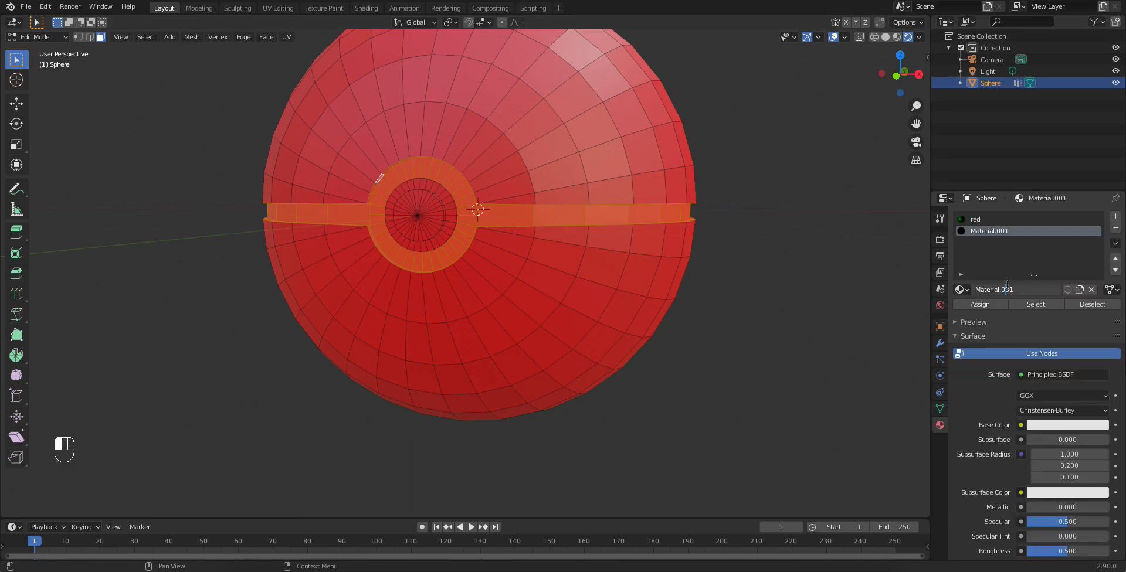
type("black")
key("Return")
Lower the black material's base color value to 0.093, assign it to the selected faces and return to Object Mode.
left_click(1063, 426)
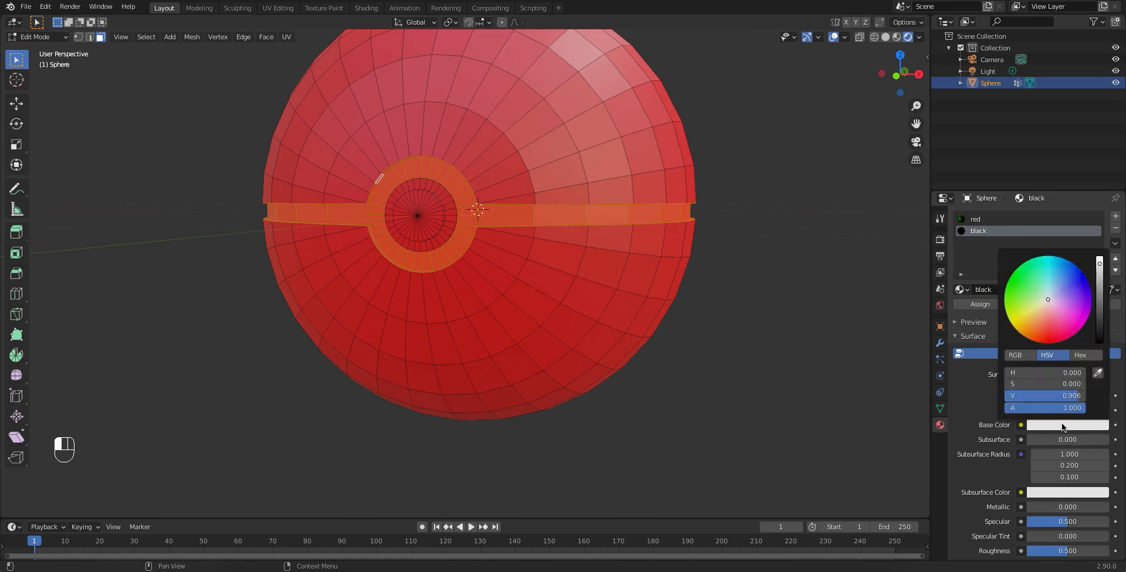
left_click_drag(1099, 310, 1100, 343)
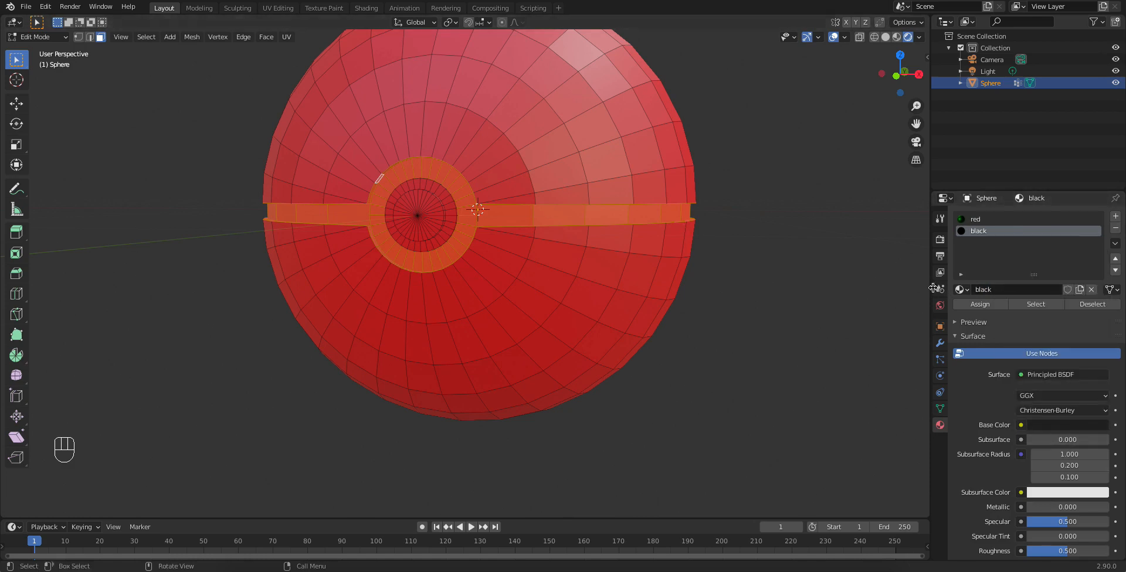
left_click(980, 303)
scroll(747, 285, "down", 1)
mouse_move(737, 286)
middle_mouse_down()
mouse_move(676, 247)
mouse_move(423, 276)
mouse_move(725, 283)
middle_mouse_up()
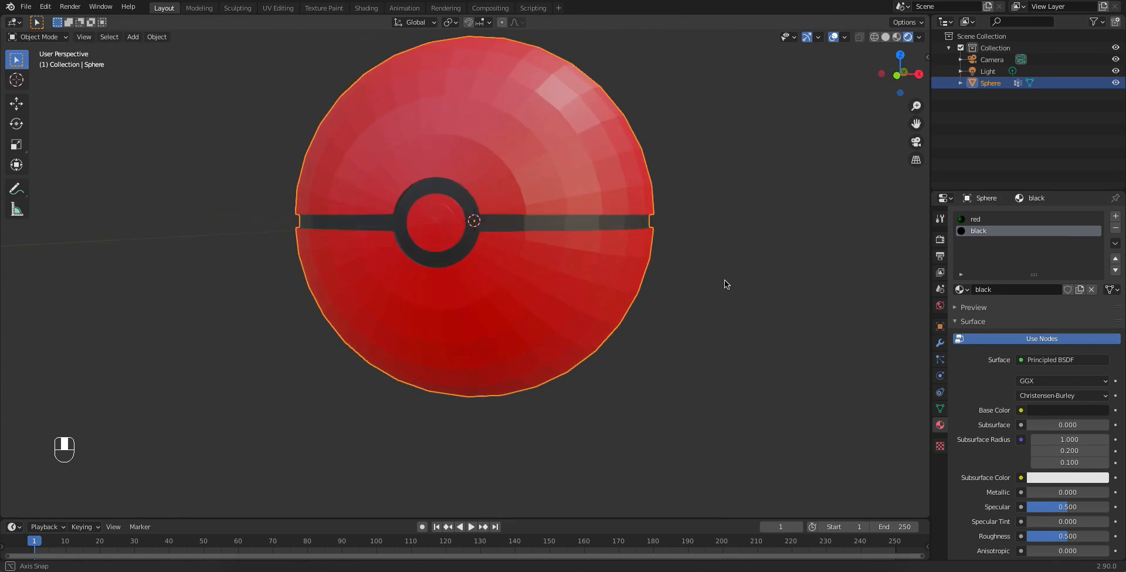
Darken the black material's base color further and view the band and button ring.
left_click(1089, 411)
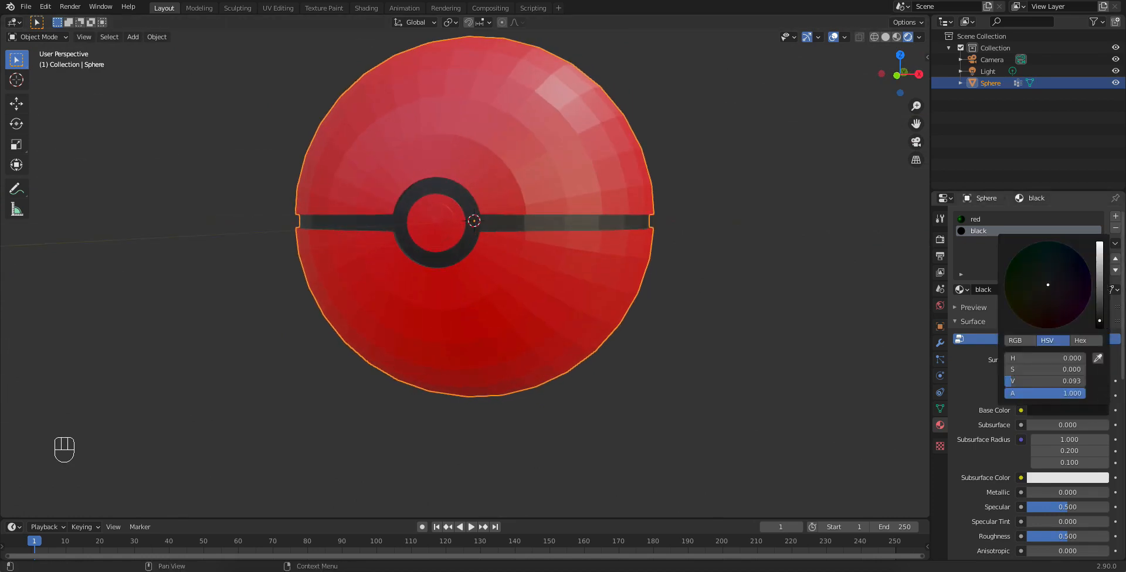
left_click(845, 342)
scroll(551, 275, "up", 1)
middle_click_drag(544, 274, 360, 171)
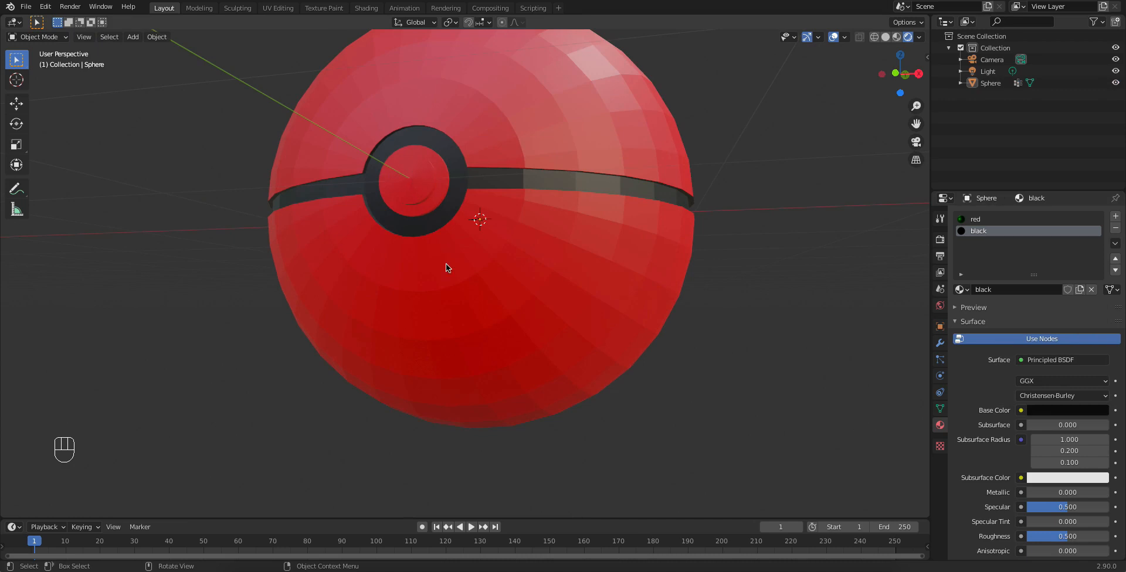
Select the sphere and enter Edit Mode.
left_click(668, 297)
key("Tab")
middle_click_drag(533, 299, 395, 246)
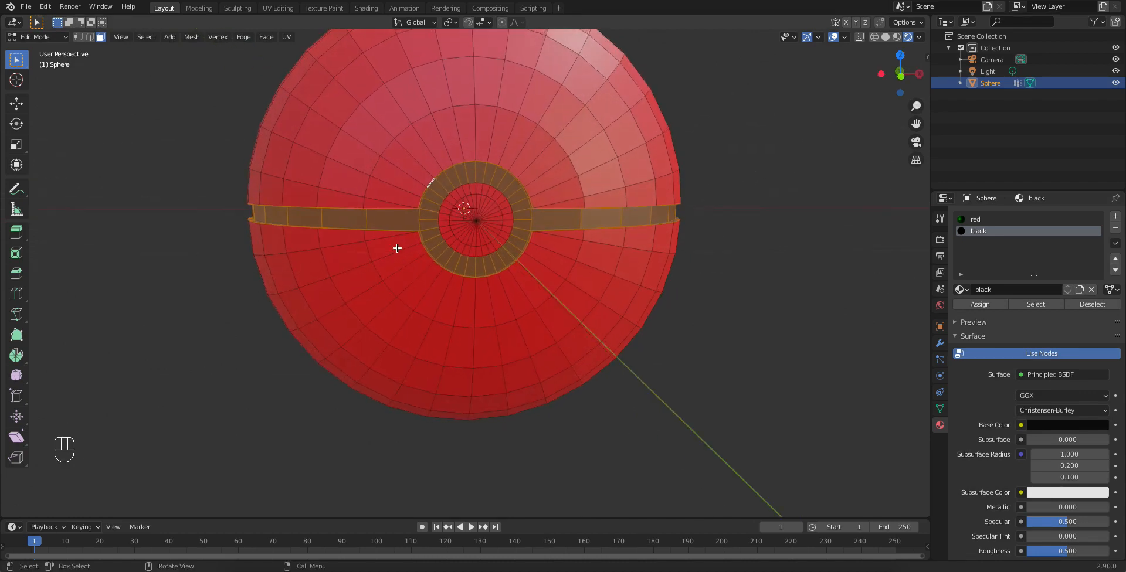
left_click(394, 237, "ctrl")
left_click(351, 241, "ctrl")
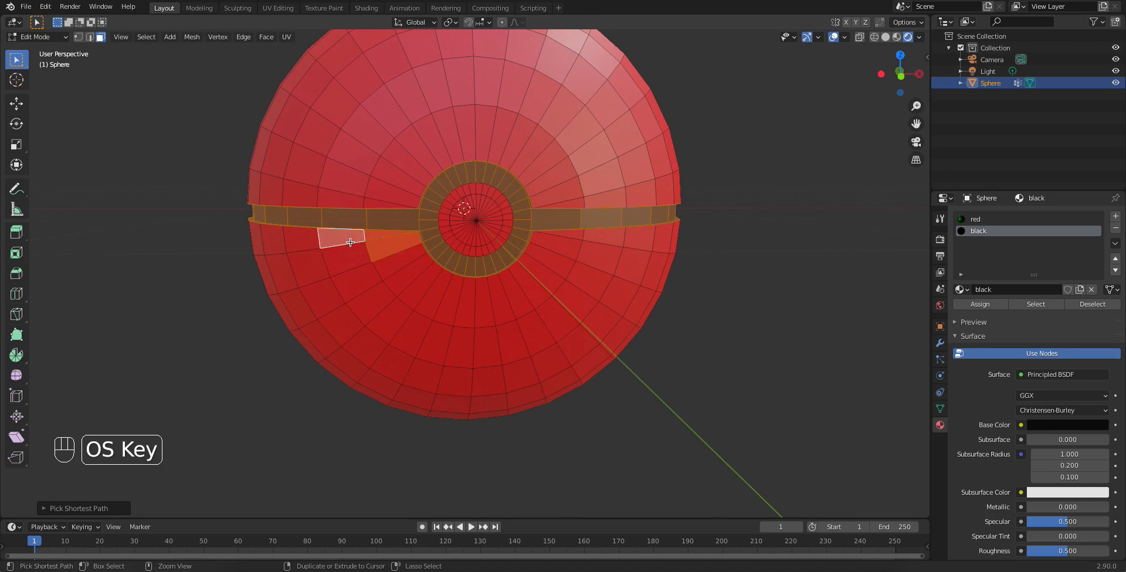
left_click(354, 245, "alt")
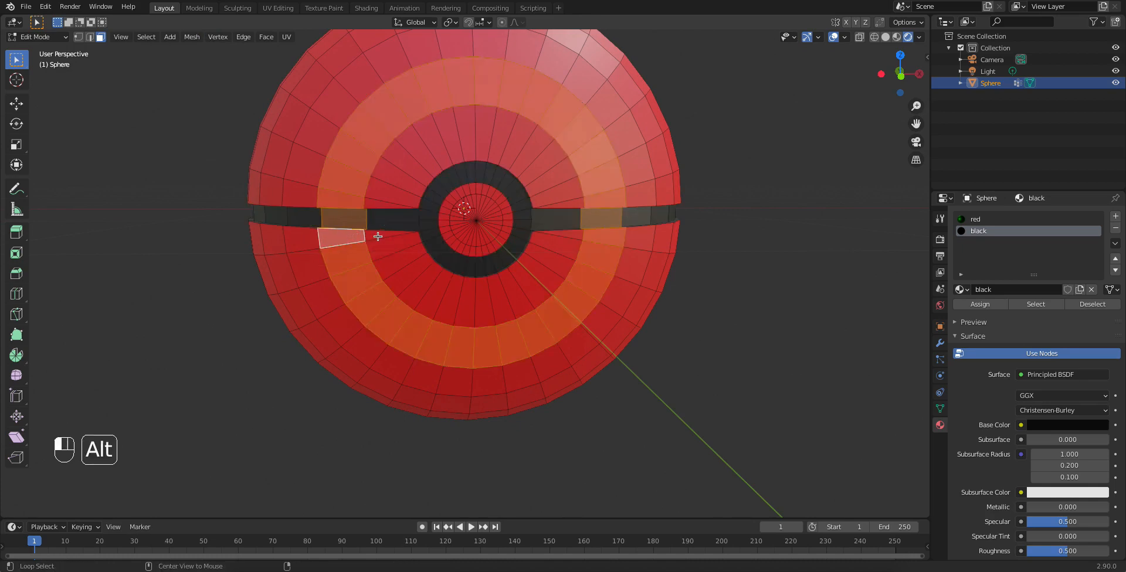
left_click(377, 238, "alt")
left_click(343, 246, "alt+shift")
left_click(304, 248, "alt+shift")
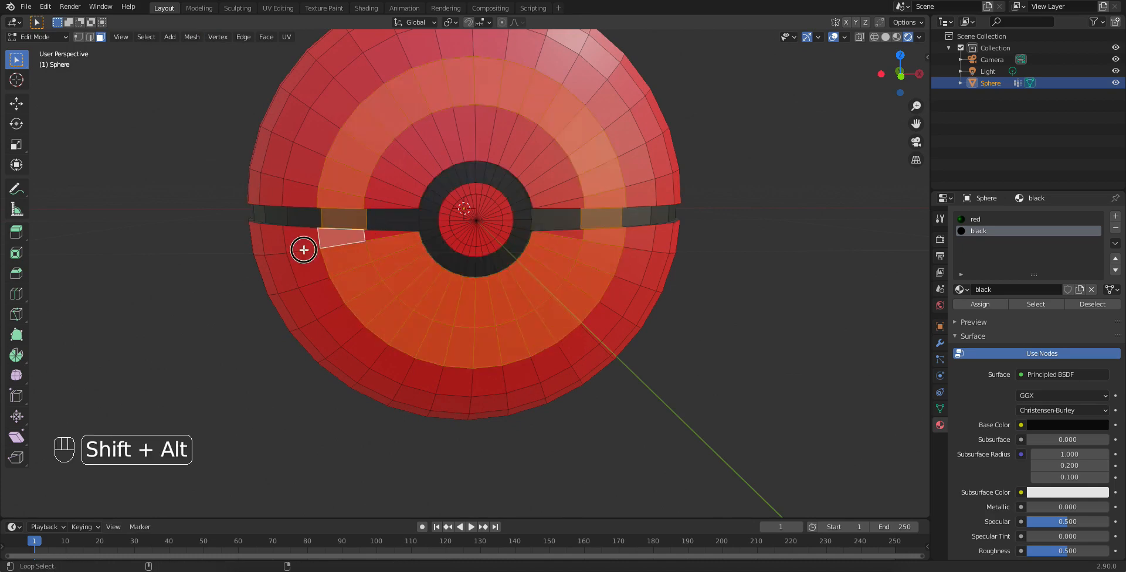
left_click(693, 331)
Box-select the faces on both sides of the sphere's lower half through the mesh in front wireframe view.
middle_click_drag(659, 303, 631, 285)
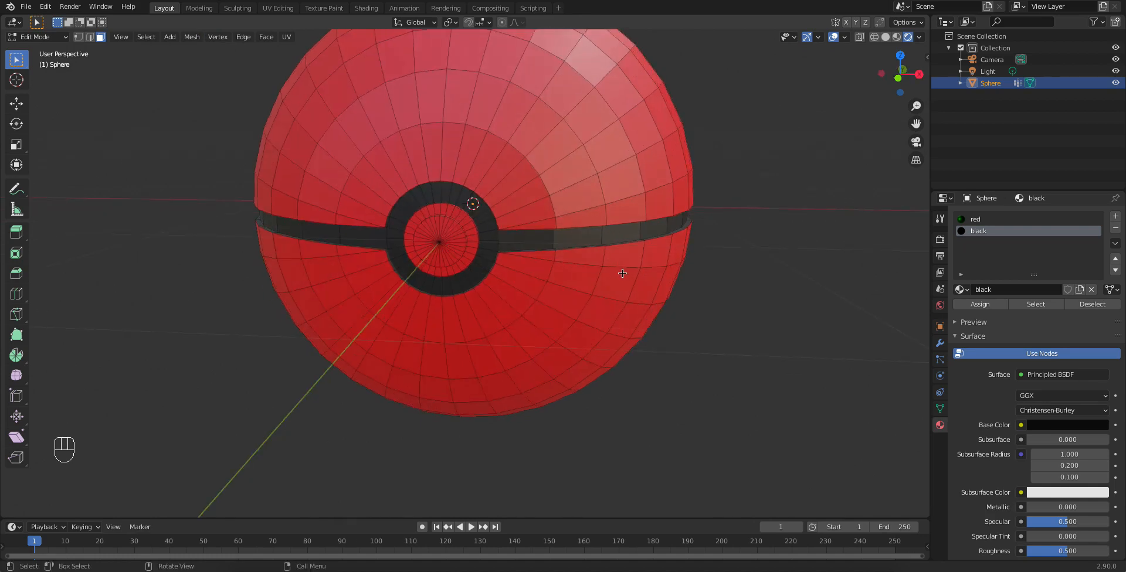
key("KP_1")
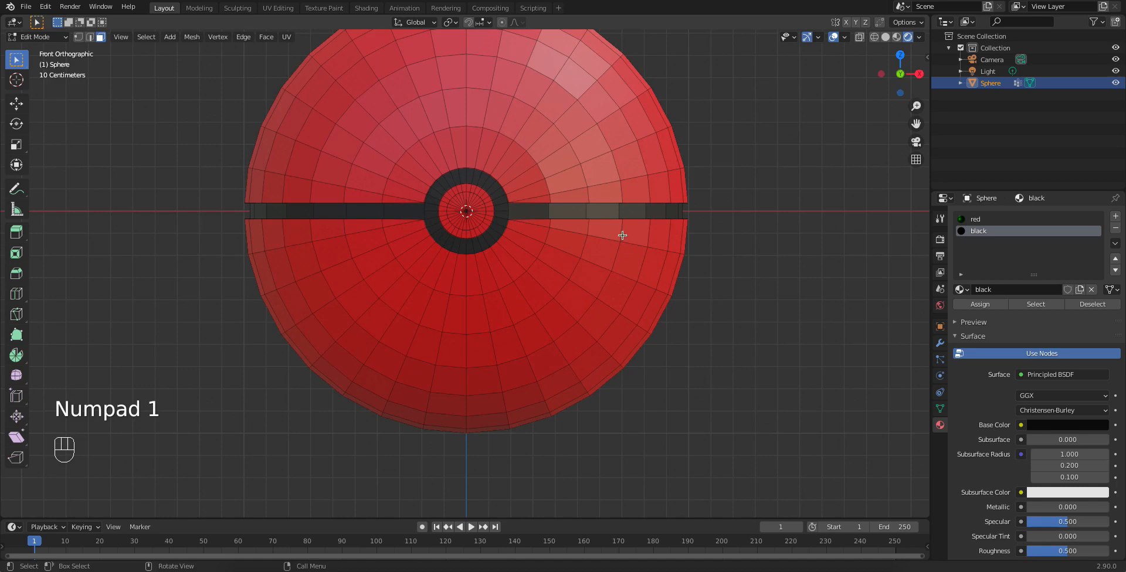
key("shift+z")
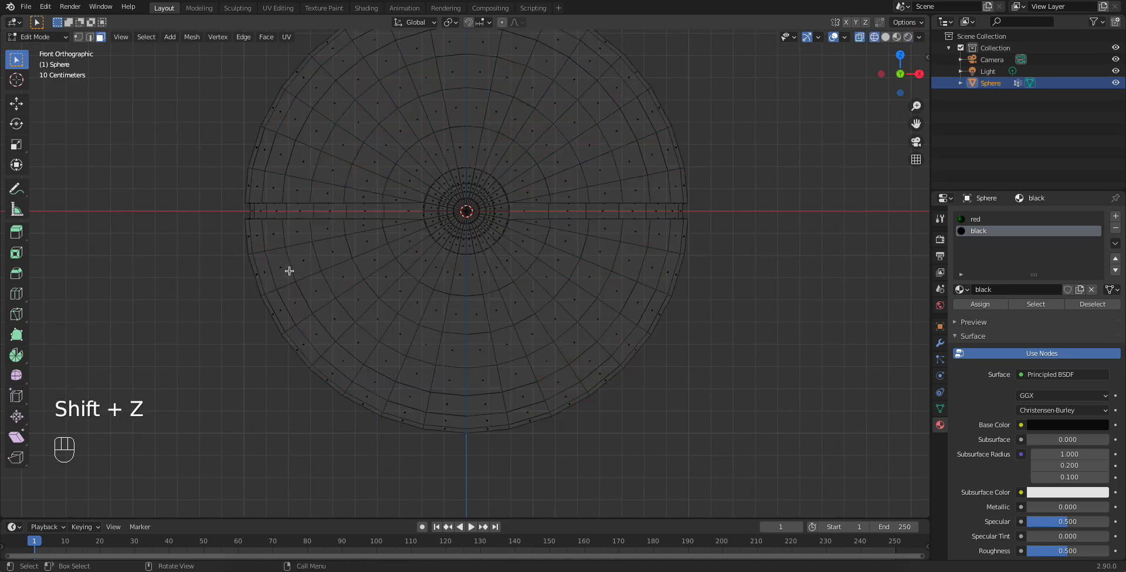
key("b")
left_click_drag(238, 221, 428, 322)
key("b")
left_click_drag(744, 333, 513, 223)
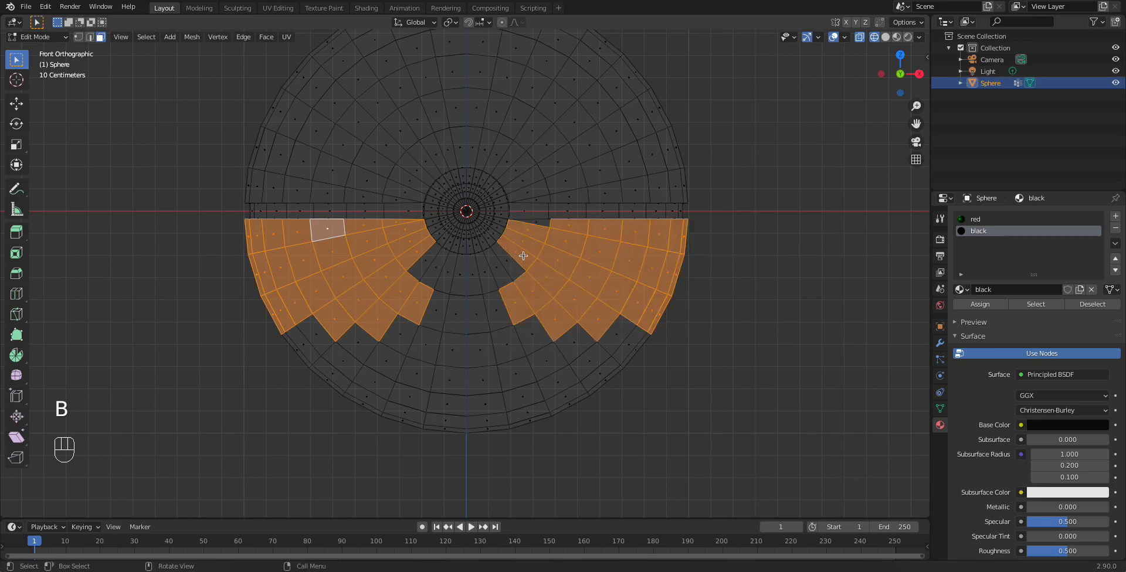
Circle-select the remaining faces of the lower half below the band and button, and return to rendered shading.
key("c")
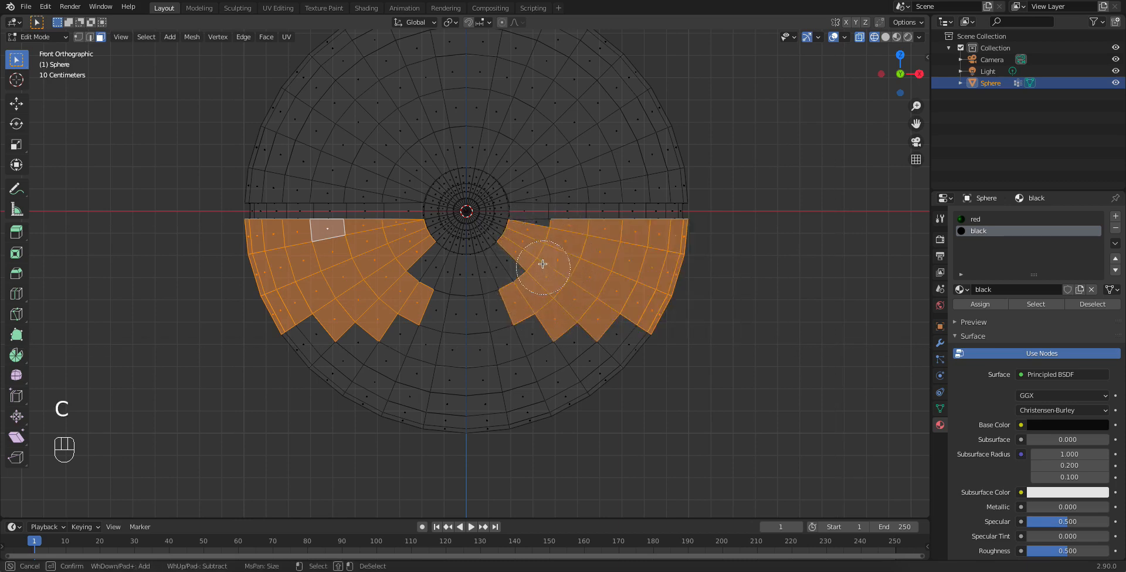
mouse_move(535, 248)
left_mouse_down()
mouse_move(477, 292)
mouse_move(424, 281)
mouse_move(382, 314)
mouse_move(298, 340)
mouse_move(331, 382)
mouse_move(411, 379)
mouse_move(557, 334)
mouse_move(515, 409)
mouse_move(420, 366)
mouse_move(554, 378)
mouse_move(630, 329)
left_mouse_up()
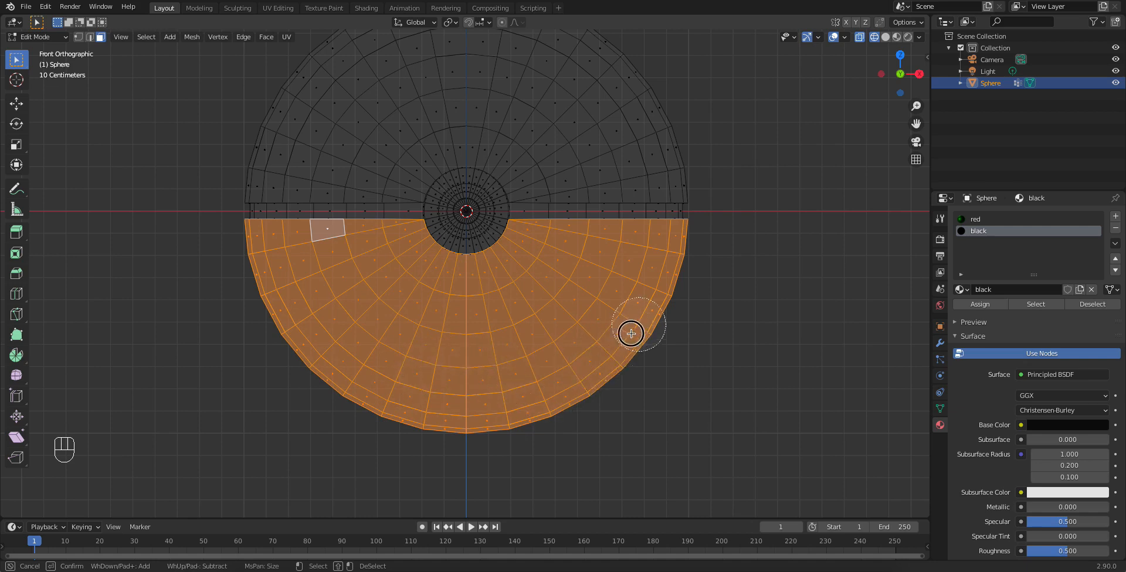
right_click(634, 299)
key("shift+z")
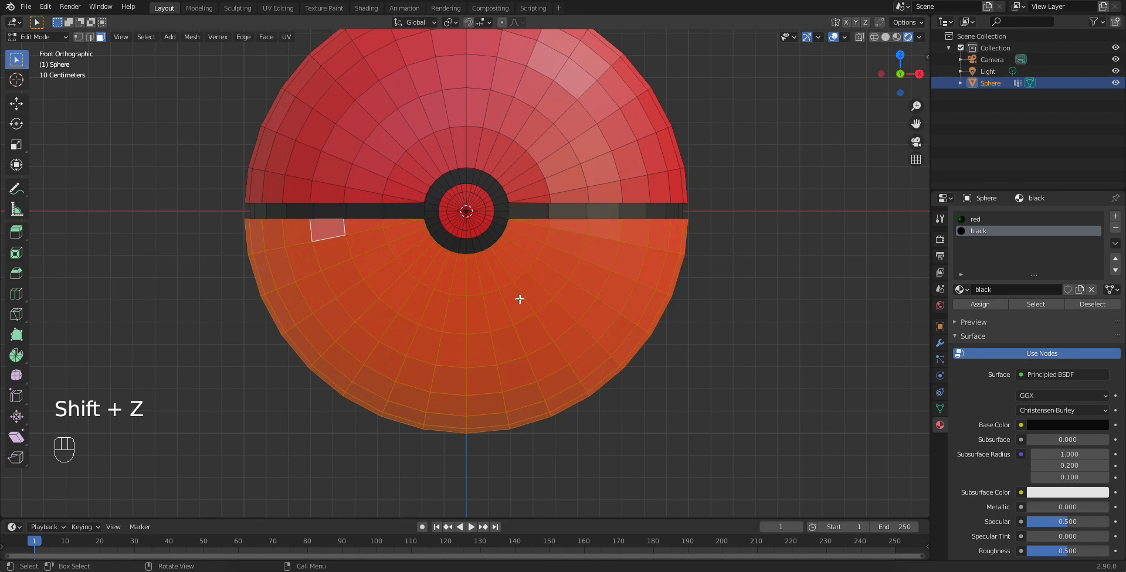
Add the lower triangular faces of the disc at the back of the sphere to the lower-half selection.
key("shift+z")
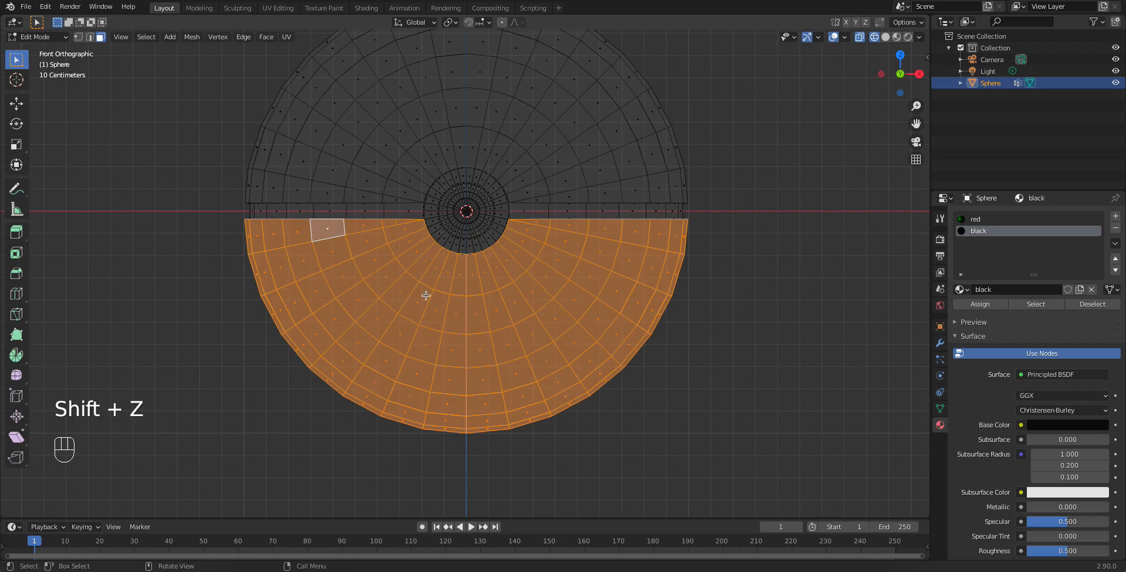
middle_click_drag(595, 293, 560, 305)
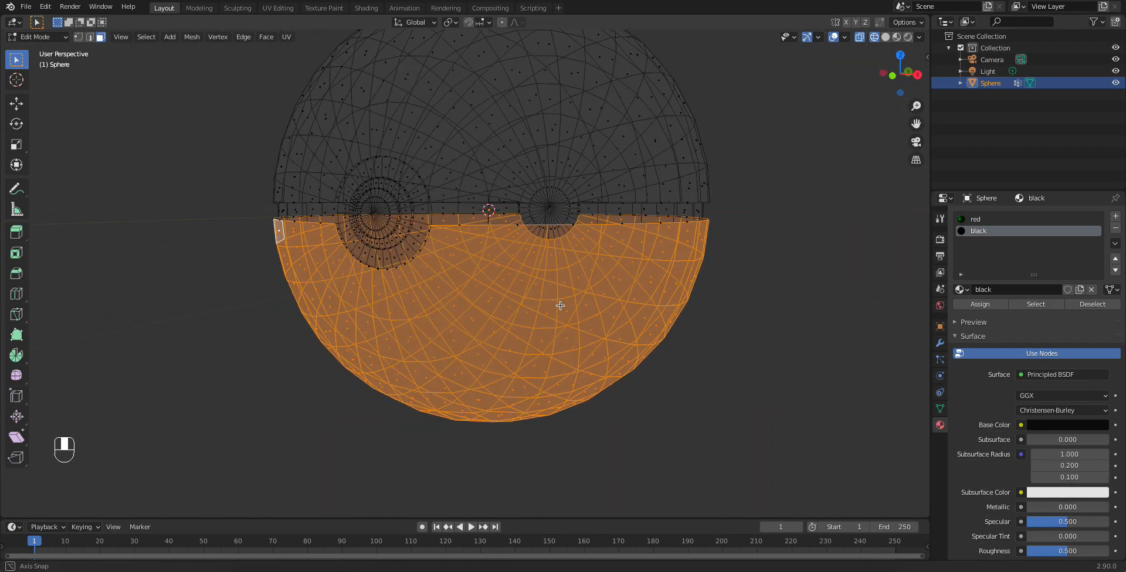
middle_click_drag(422, 256, 471, 204)
mouse_move(516, 125)
middle_mouse_down()
mouse_move(505, 168)
mouse_move(502, 158)
middle_mouse_up()
scroll(496, 152, "up", 5)
scroll(502, 158, "down", 1)
key("shift+z")
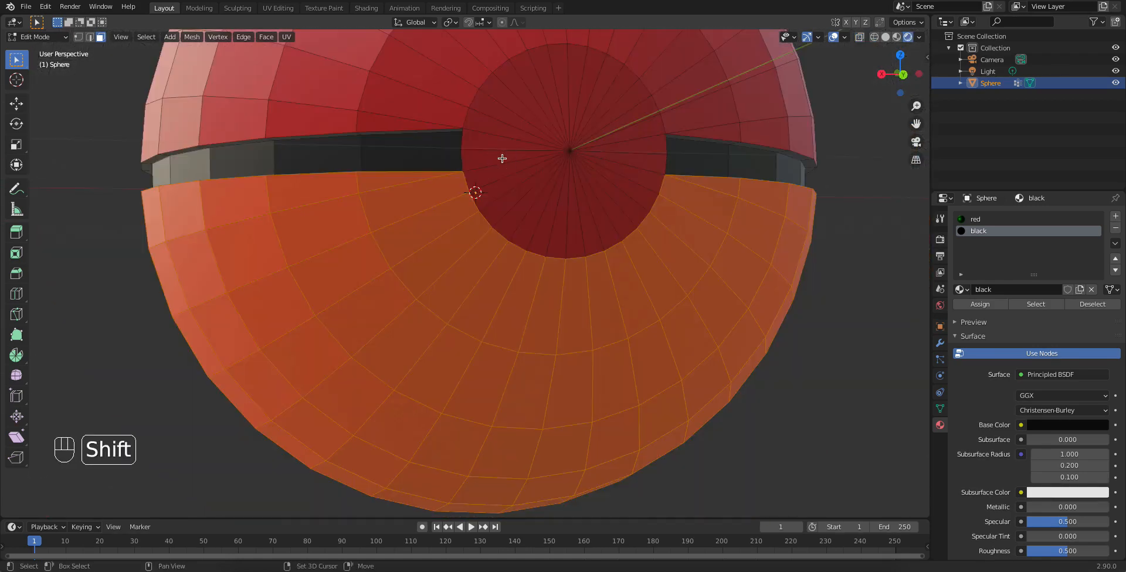
left_click(511, 175, "shift")
left_click(523, 186, "shift")
left_click(535, 192, "shift")
left_click(548, 195, "shift")
left_click(556, 197, "shift")
left_click(560, 197, "shift")
left_click(568, 194, "shift")
left_click(575, 198, "shift")
left_click(589, 196, "shift")
left_click(586, 205, "shift")
left_click(605, 196, "shift")
left_click(613, 188, "shift")
left_click(623, 177, "shift")
left_click(629, 167, "shift")
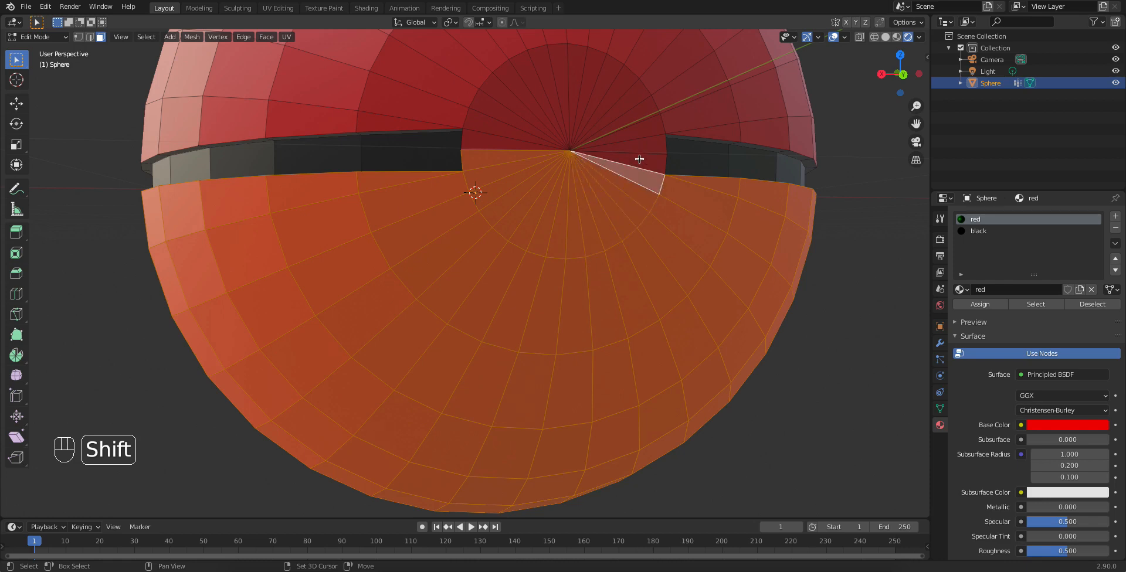
Add a vertex group named "white" to the sphere for the selected lower-half faces.
scroll(621, 218, "down", 3)
middle_click_drag(620, 219, 774, 230)
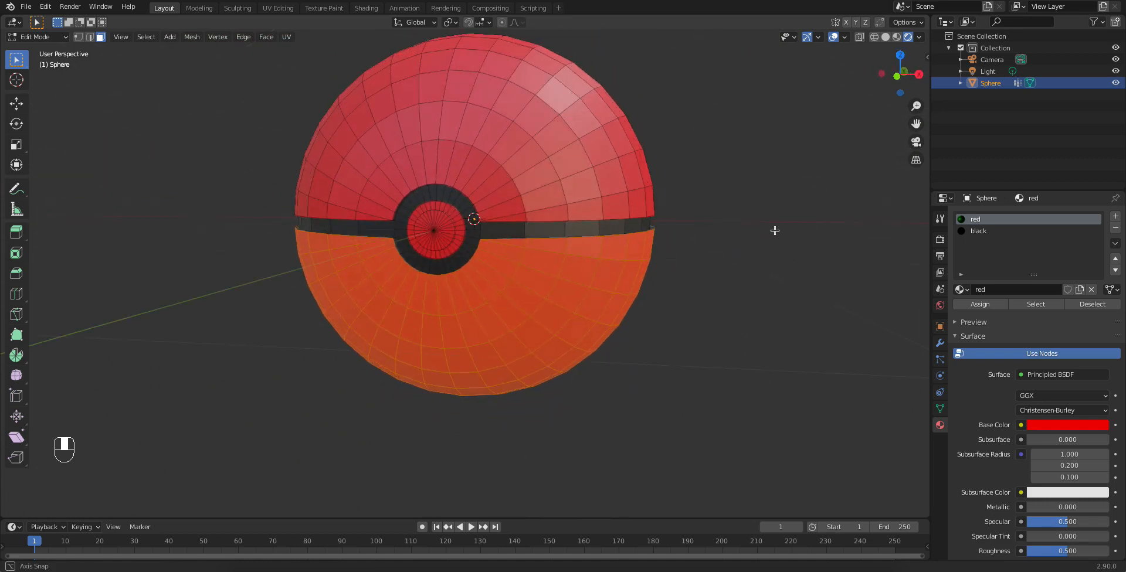
left_click(940, 409)
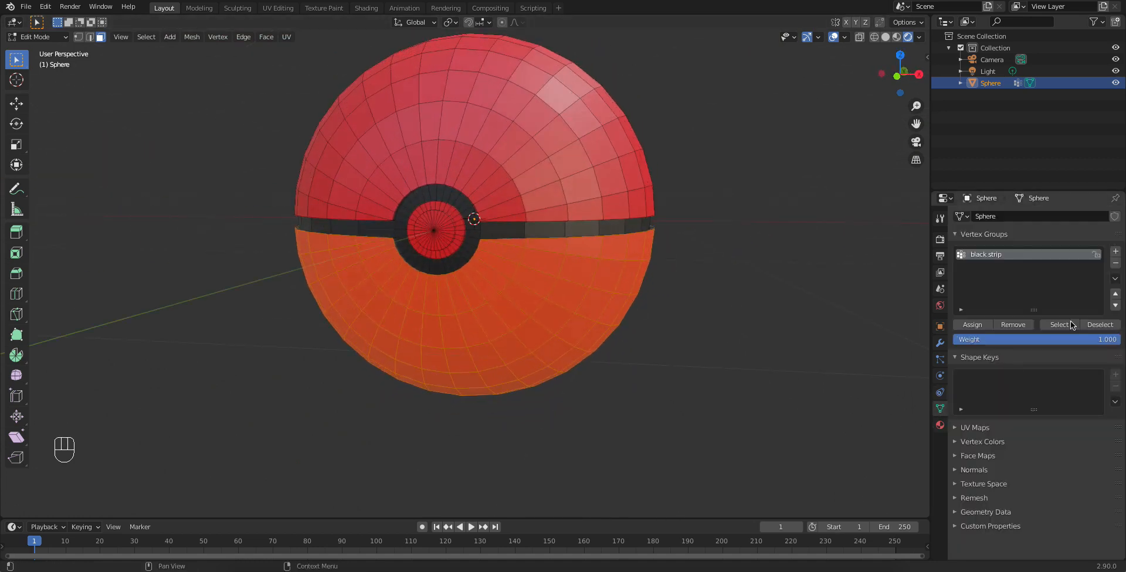
left_click(1115, 251)
double_click(974, 267)
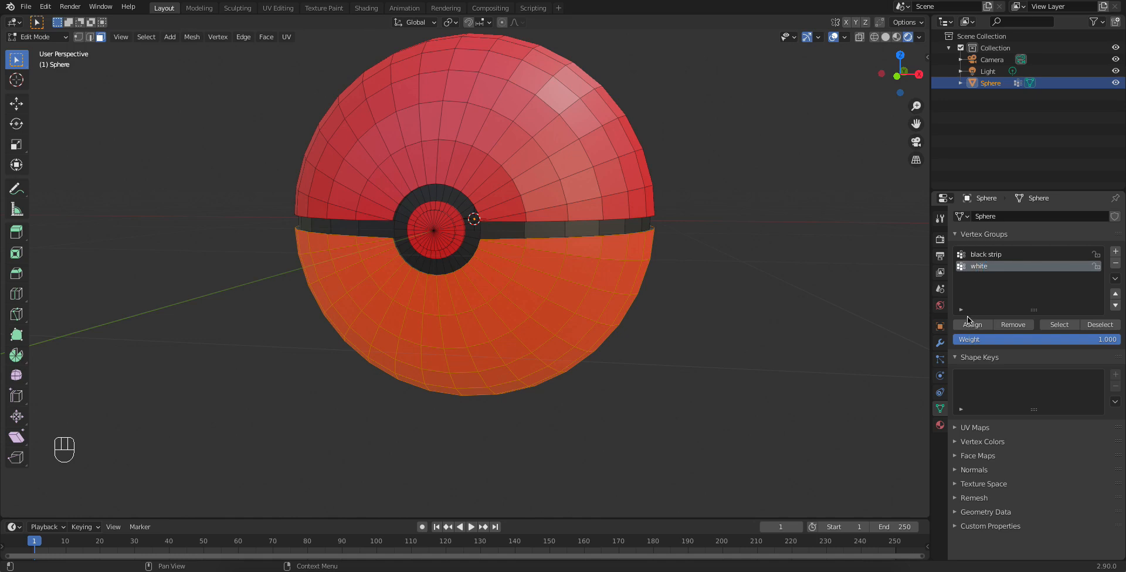
Add a third material slot to the sphere with a new material named "white".
left_click(940, 425)
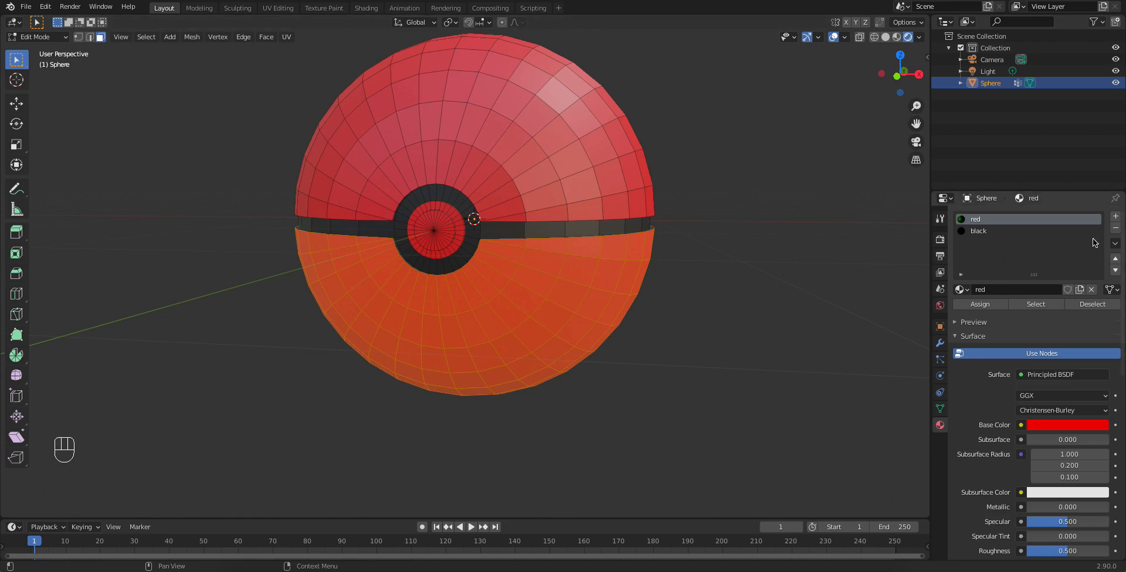
left_click(1115, 216)
left_click(1043, 287)
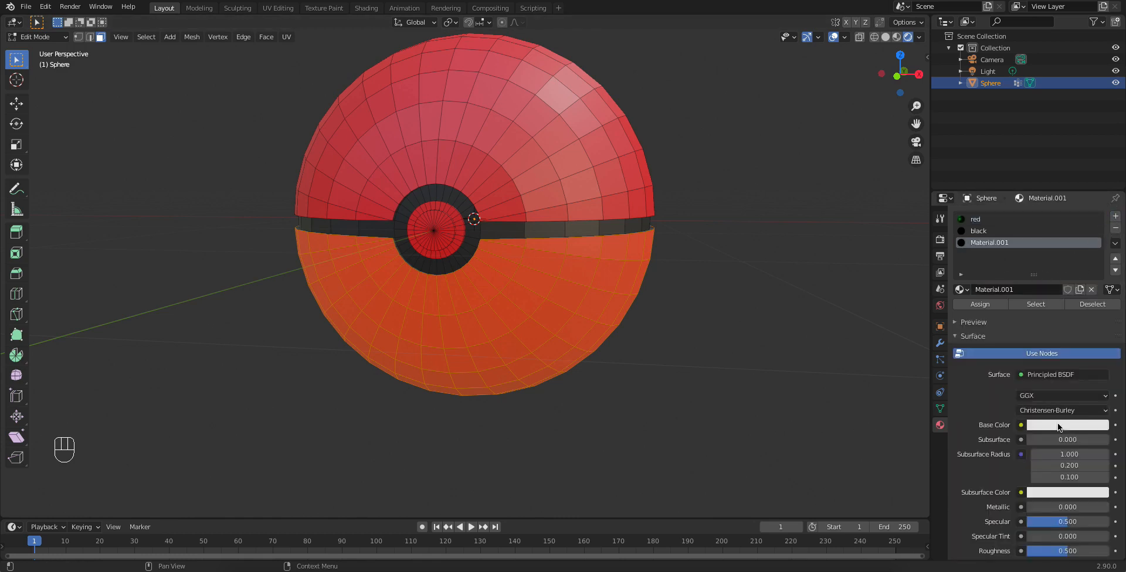
left_click(1000, 290)
type("wh")
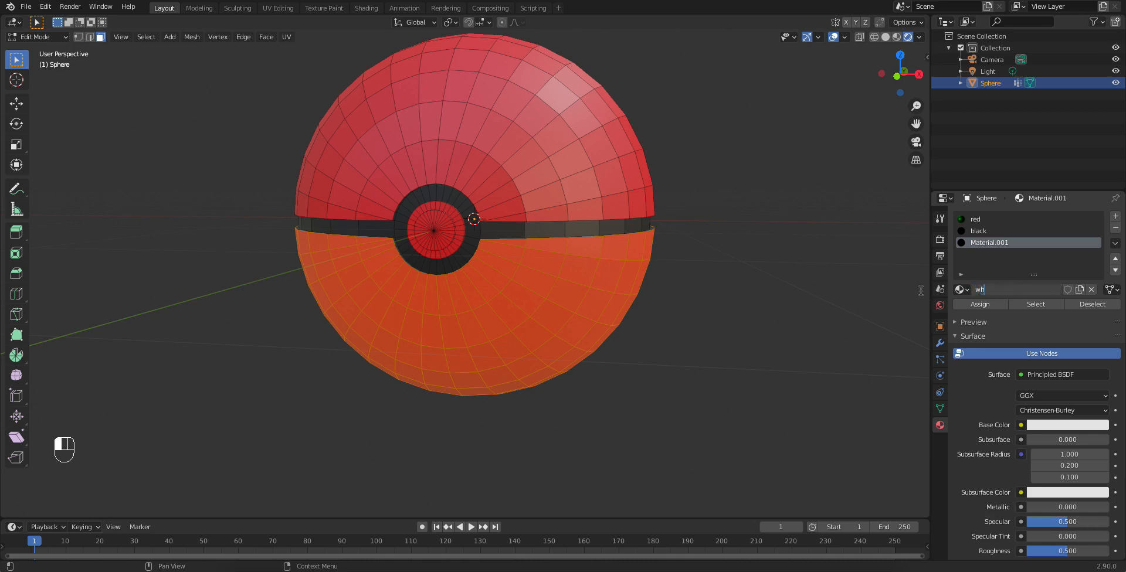
type("ite")
key("Return")
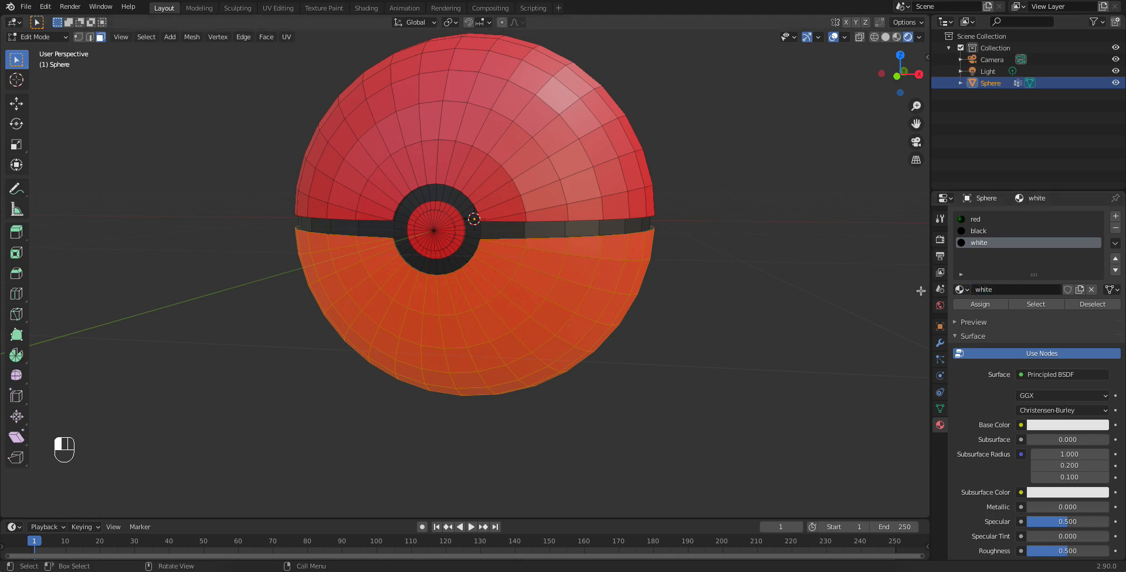
Assign the white material to the selected lower-half faces, return to Object Mode and view the ball.
left_click(980, 304)
key("Tab")
middle_click_drag(708, 297, 732, 234)
middle_click_drag(533, 203, 469, 156)
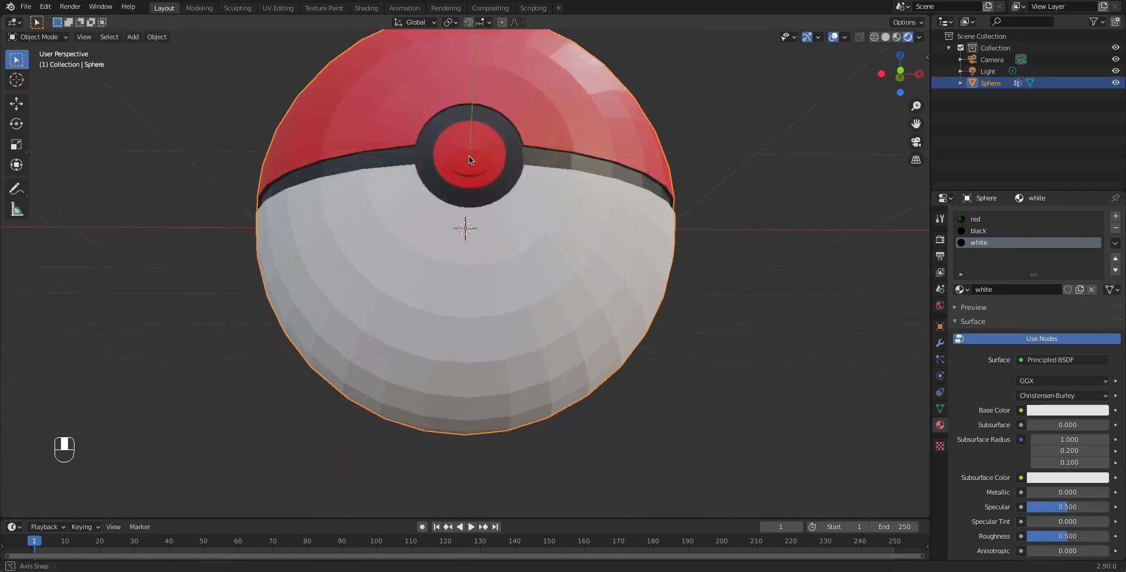
scroll(478, 195, "up", 3)
middle_click_drag(482, 197, 578, 186)
middle_click_drag(661, 226, 603, 219)
middle_click_drag(603, 220, 618, 285, "shift")
scroll(605, 282, "up", 1)
key("z")
scroll(594, 202, "down", 3)
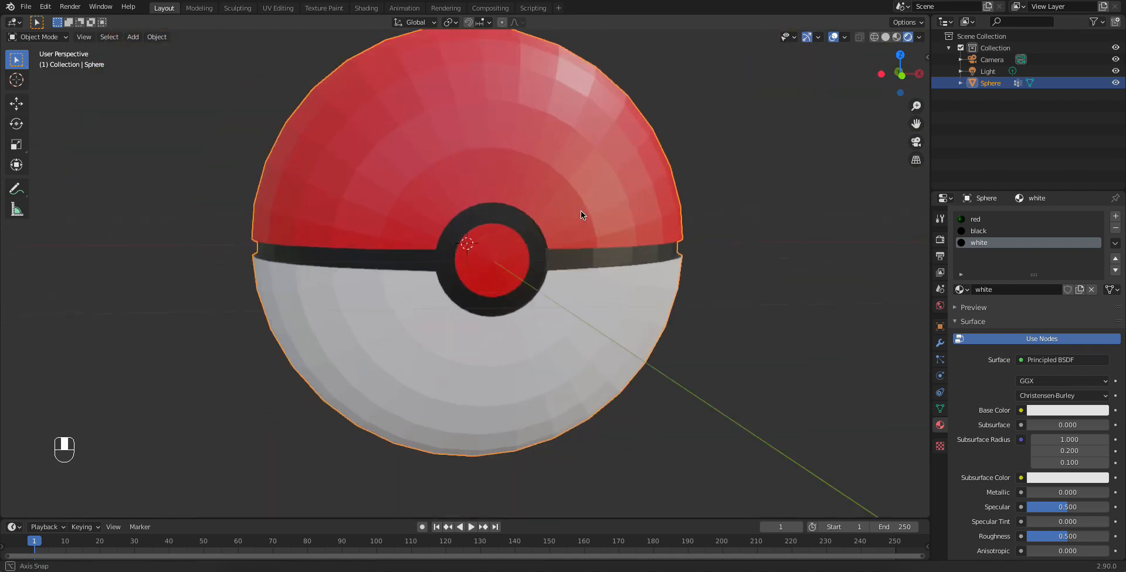
Enter Edit Mode, clear the selection and circle-select the inner faces of the front button.
key("Tab")
scroll(511, 268, "up", 5)
middle_click_drag(558, 245, 543, 275)
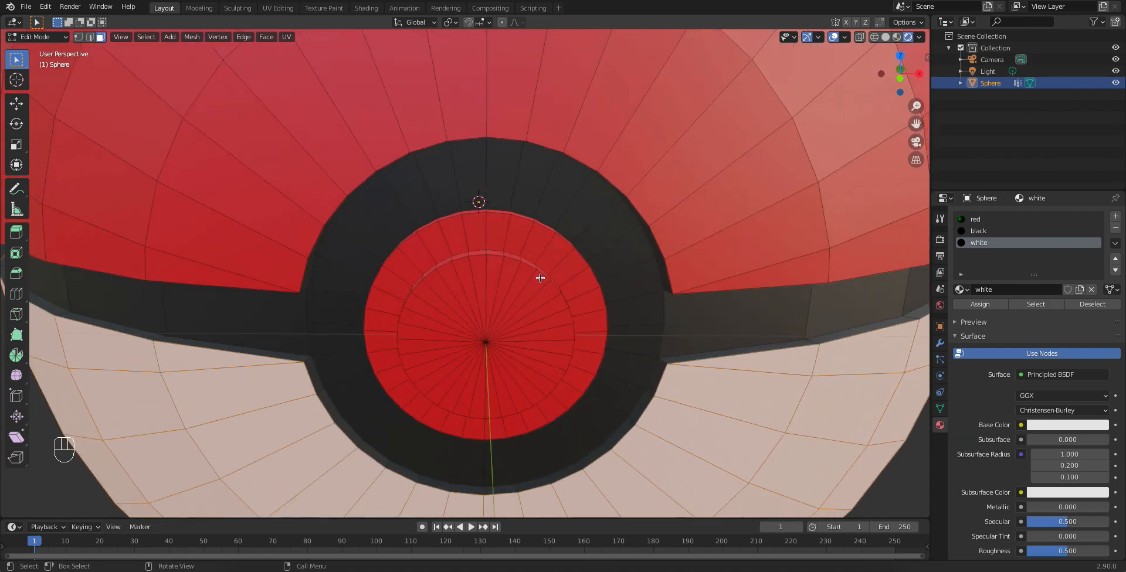
scroll(540, 278, "down", 5)
left_click(201, 219)
scroll(457, 346, "up", 4)
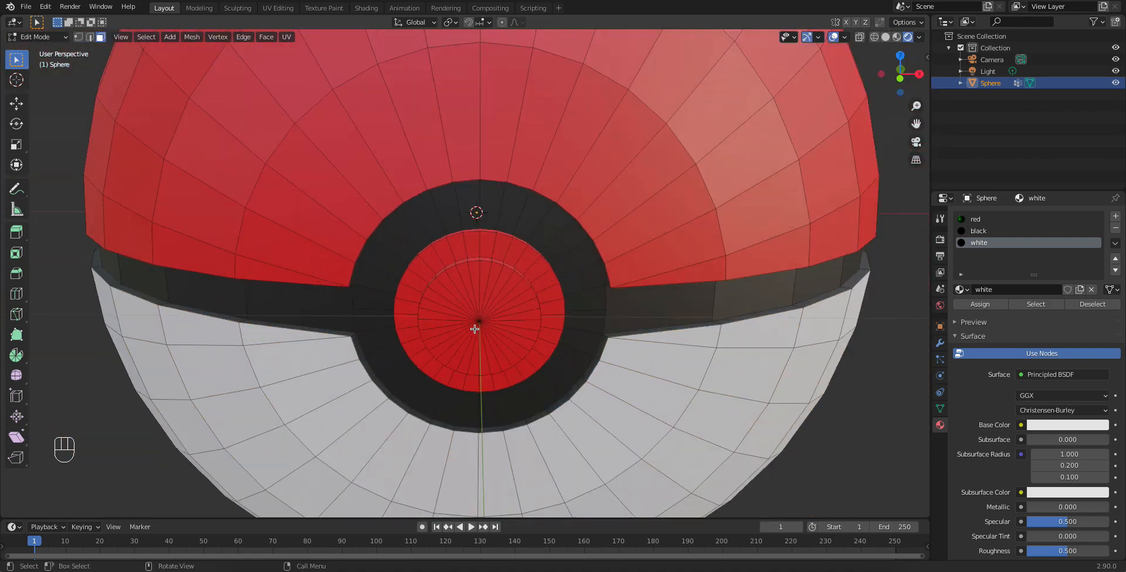
key("c")
left_click(478, 323)
right_click(481, 332)
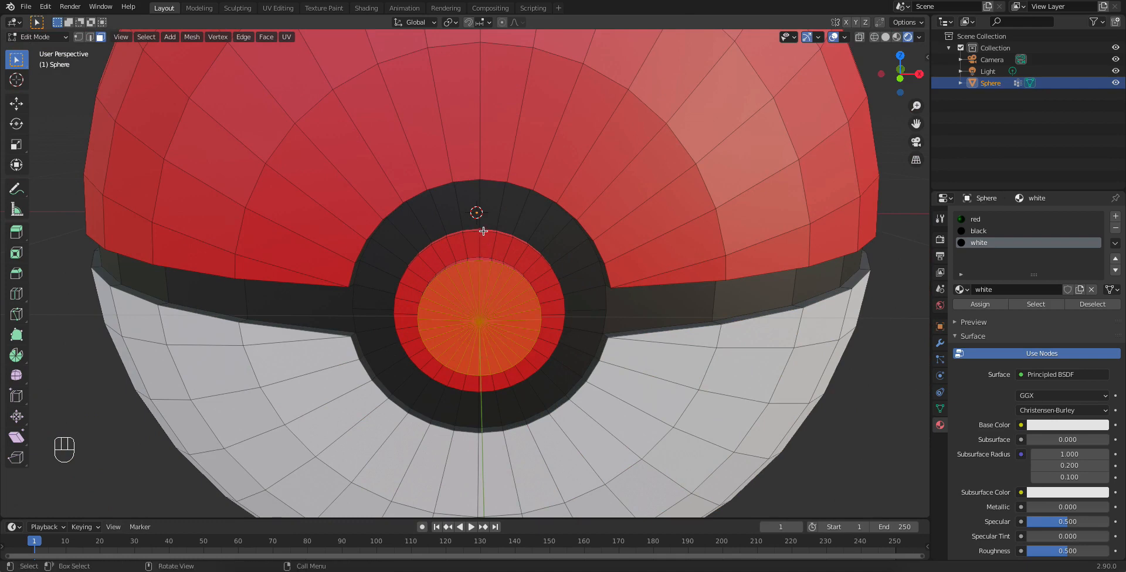
Grow the selection to cover the whole button inside the black ring and add a vertex group named "buttons".
middle_click_drag(512, 296, 453, 298)
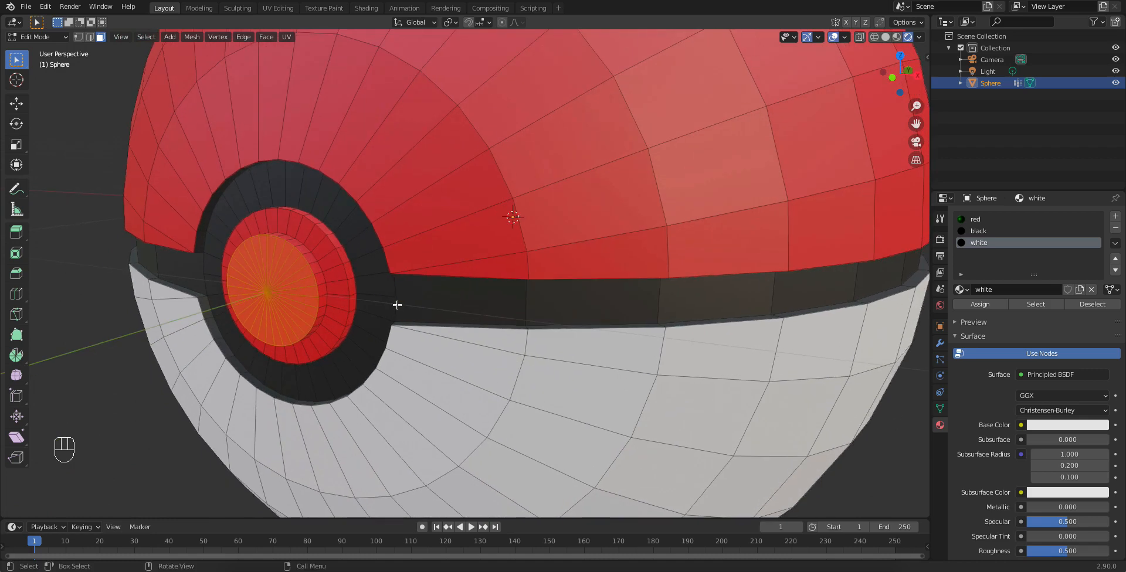
key("ctrl")
key("ctrl+KP_Add")
key("ctrl+KP_Add")
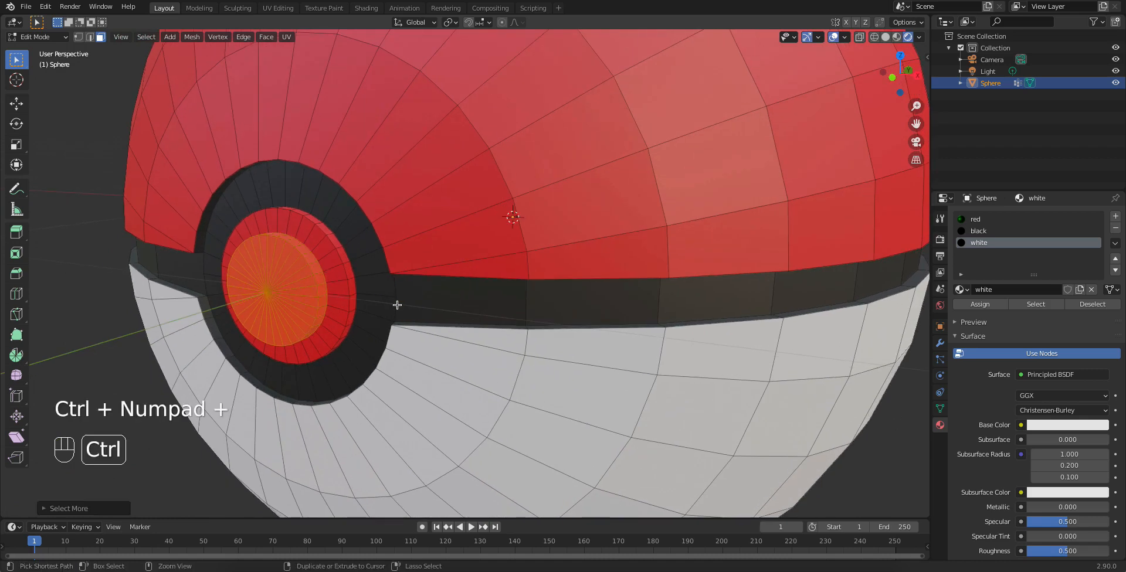
key("ctrl+KP_Add")
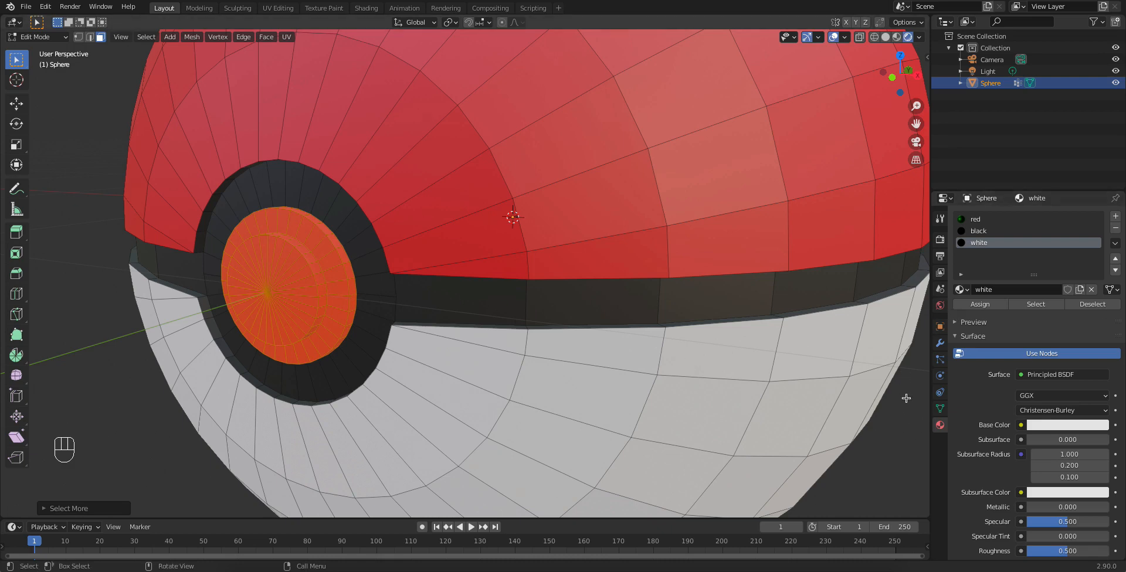
left_click(940, 409)
left_click(1115, 251)
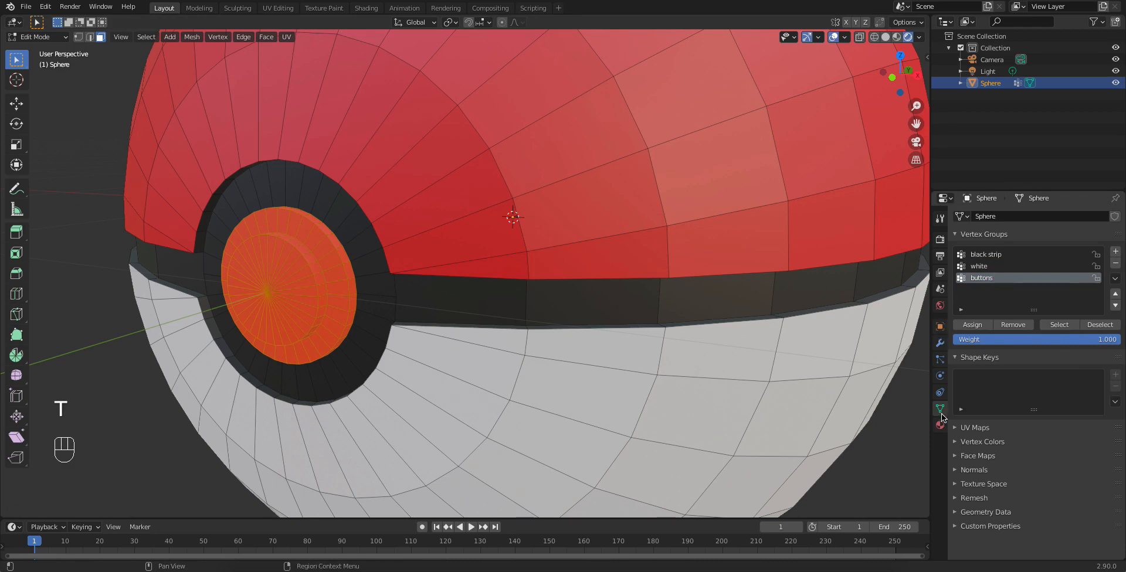
Add a fourth material slot to the sphere with a new material named "white button".
left_click(940, 424)
left_click(1115, 216)
left_click(1033, 288)
left_click(1020, 290)
type("white b")
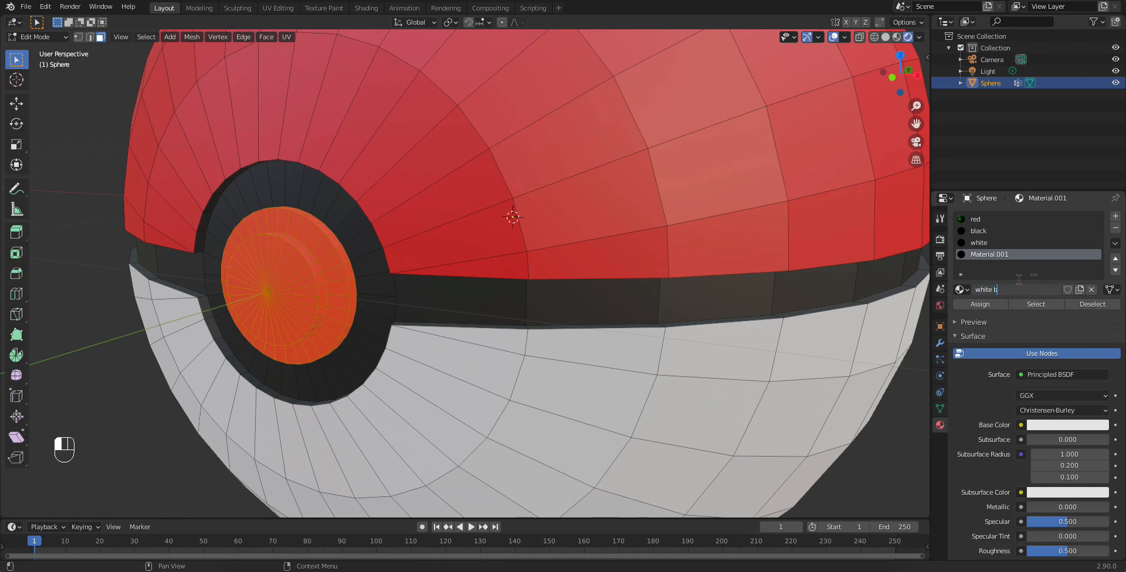
type("utton")
key("Return")
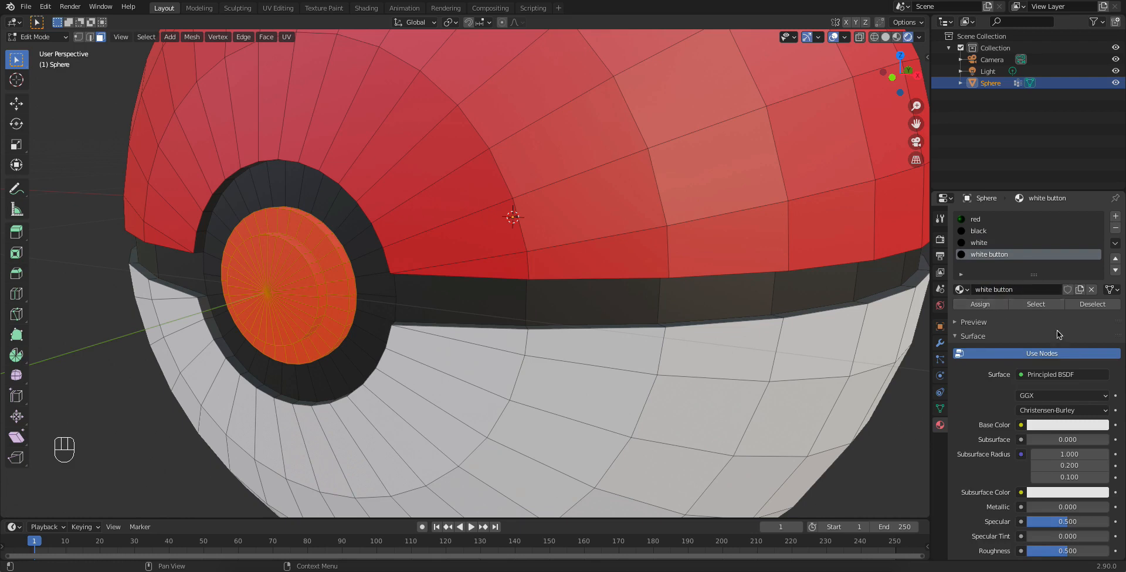
Assign the white button material to the selected button faces, return to Object Mode and view the button up close.
left_click(991, 302)
scroll(586, 223, "down", 3)
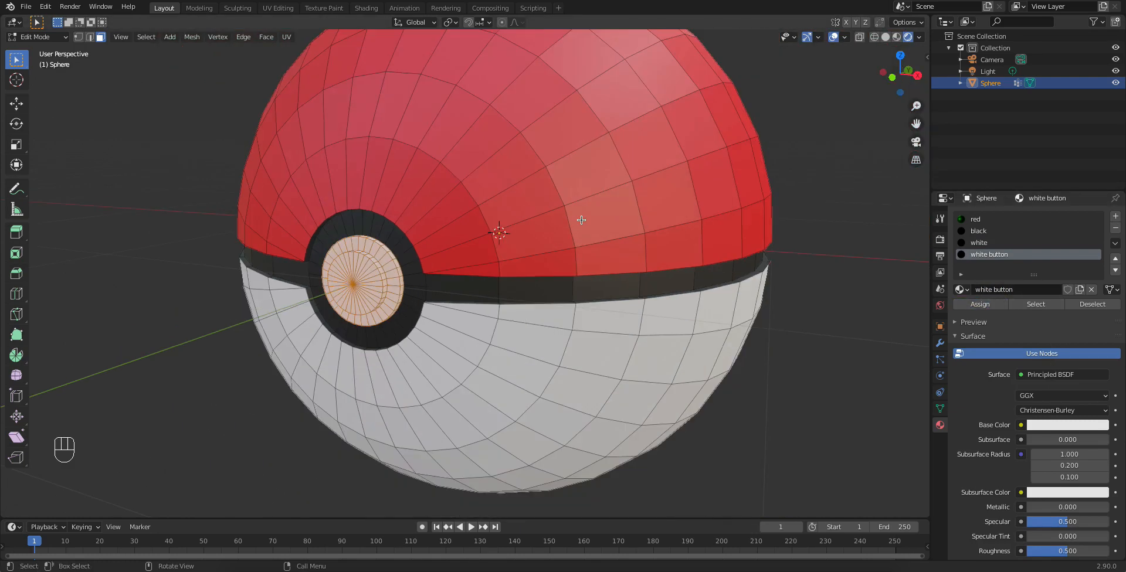
key("Tab")
mouse_move(595, 221)
middle_mouse_down()
mouse_move(671, 188)
mouse_move(657, 199)
mouse_move(628, 192)
mouse_move(630, 230)
mouse_move(645, 219)
mouse_move(607, 232)
middle_mouse_up()
scroll(680, 209, "up", 2)
scroll(601, 232, "up", 1)
scroll(588, 225, "up", 2)
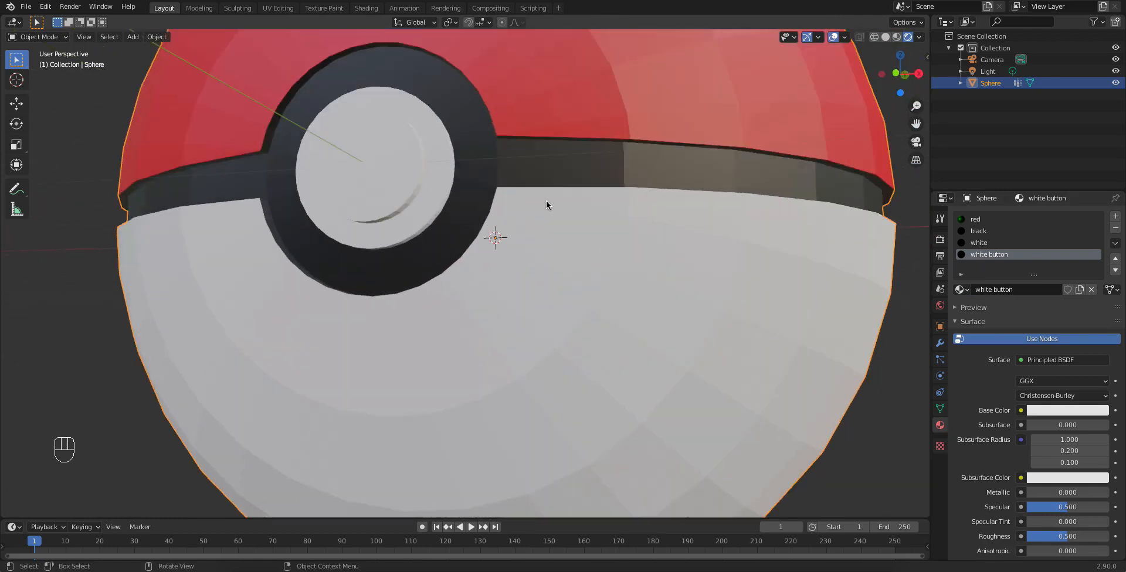
Enter Edit Mode with edge selection and select the edge loop along the lower rim of the red half.
middle_click_drag(547, 203, 554, 181)
scroll(563, 173, "down", 2)
key("Tab")
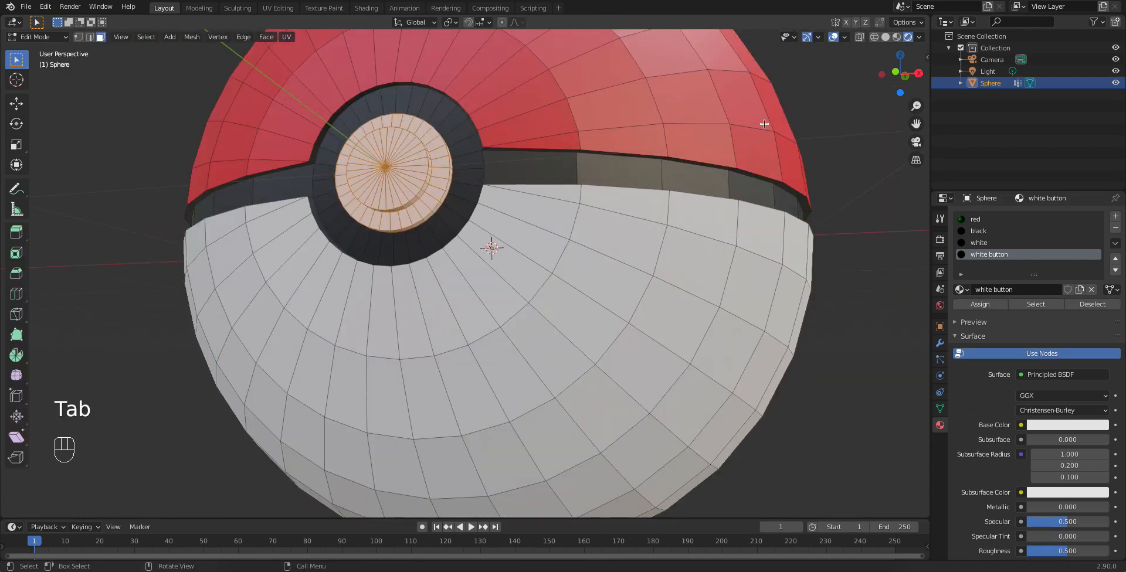
left_click(91, 37)
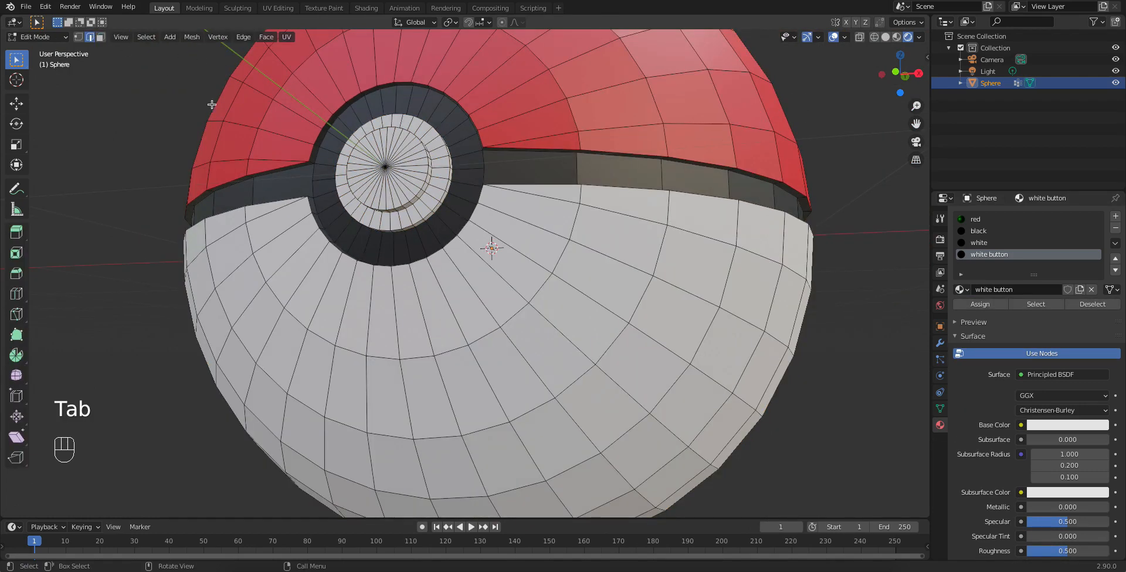
left_click(510, 149, "alt")
left_click(504, 146, "alt+shift")
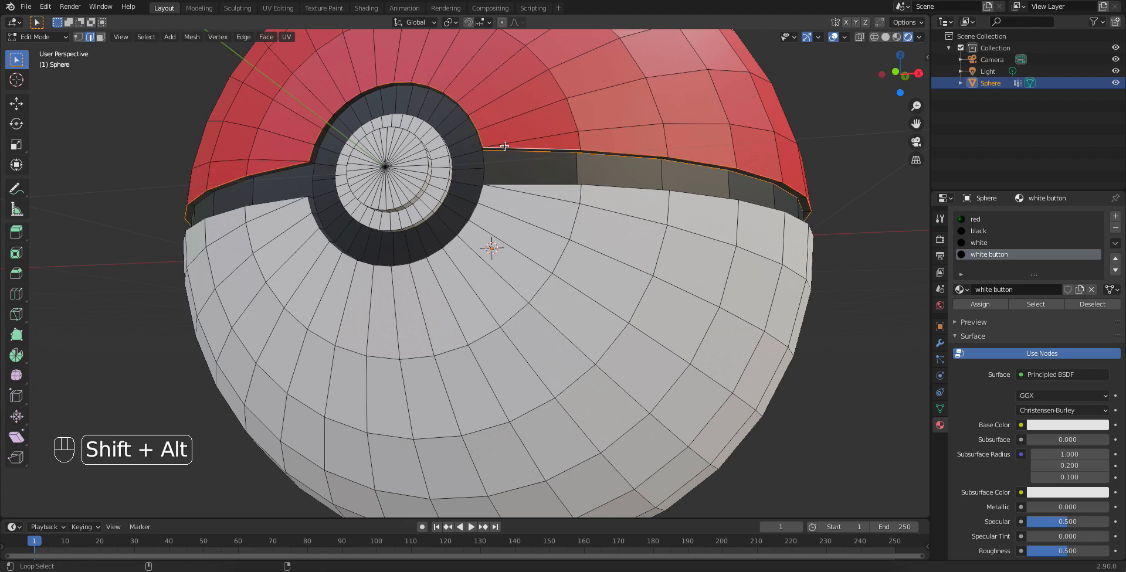
middle_click_drag(467, 137, 361, 293)
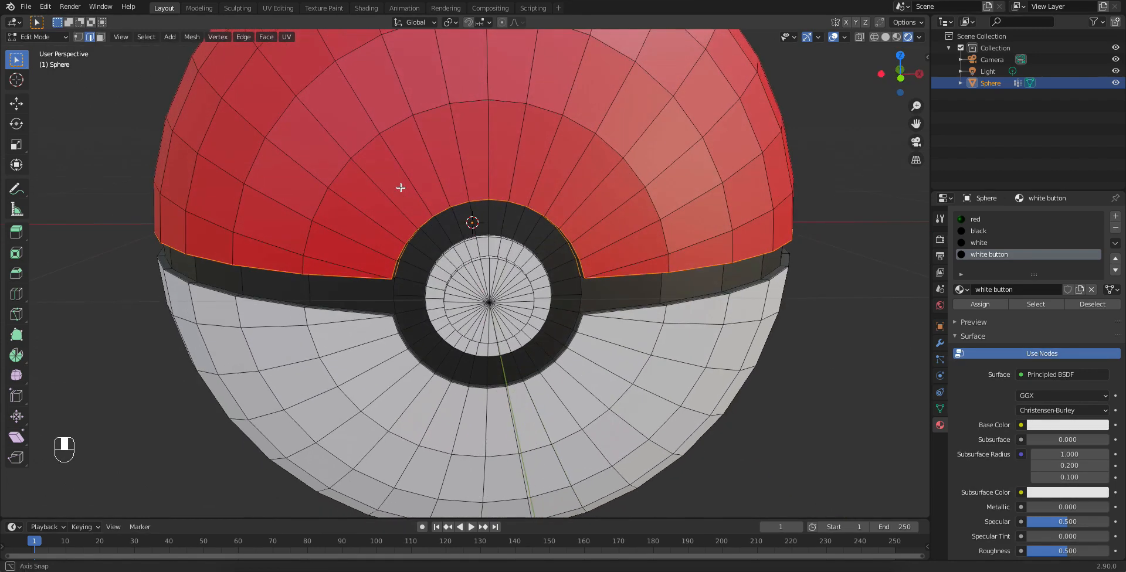
Add the edge loop along the upper rim of the white half to the selection, all the way around the back.
left_click(354, 313, "alt+shift")
left_click(358, 315, "alt+shift")
left_click(398, 324, "alt+shift")
middle_click_drag(622, 297, 528, 291)
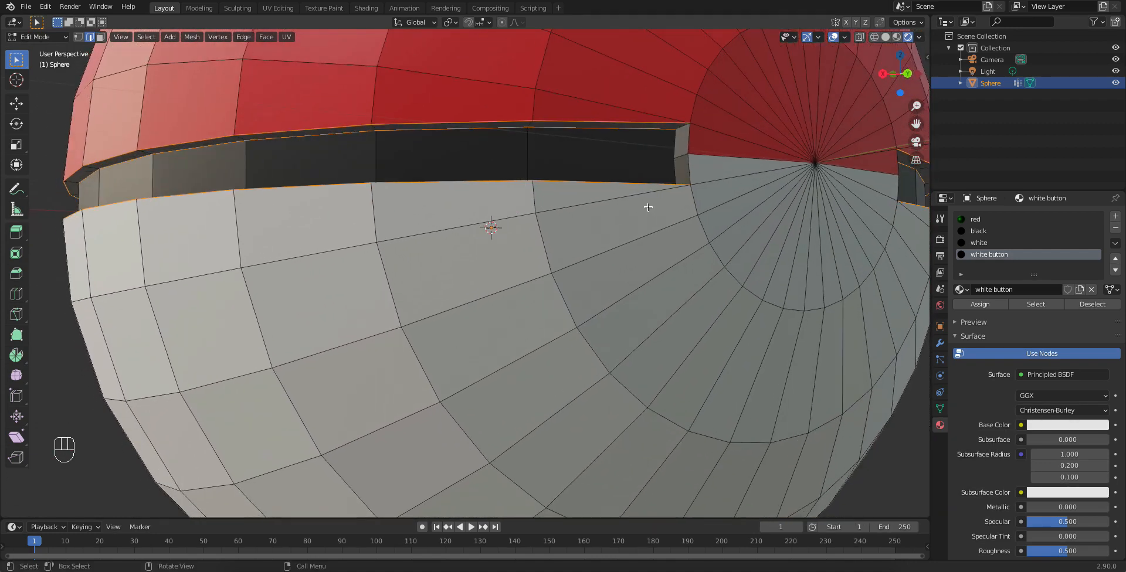
middle_click_drag(681, 127, 698, 178)
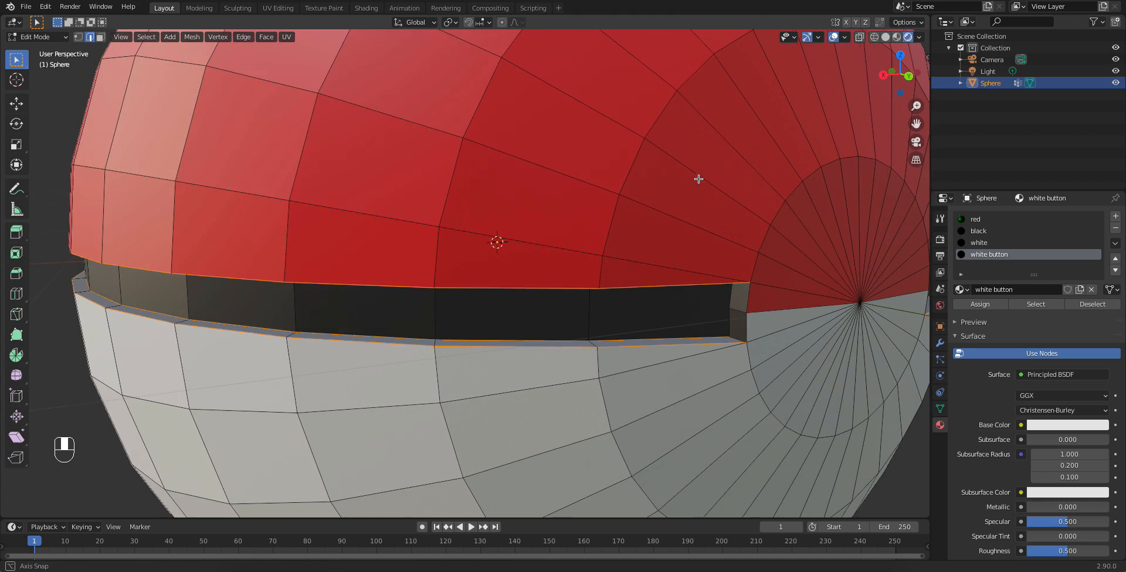
left_click(733, 335, "alt+shift")
middle_click_drag(733, 335, 575, 243)
left_click(362, 73, "alt+shift")
middle_click_drag(363, 73, 292, 322)
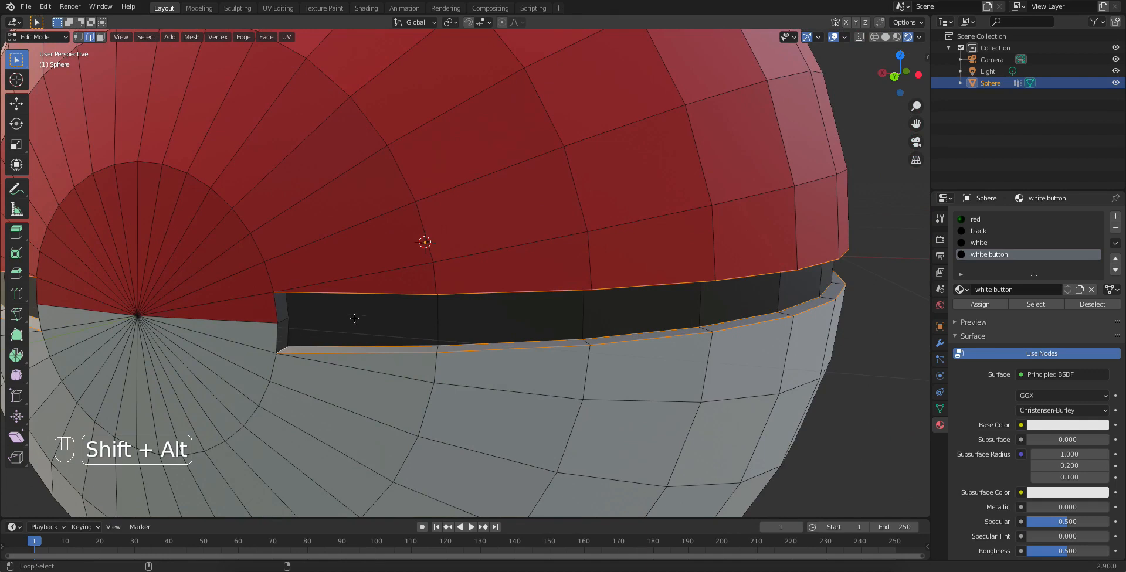
scroll(358, 316, "down", 2)
middle_click_drag(381, 301, 142, 293)
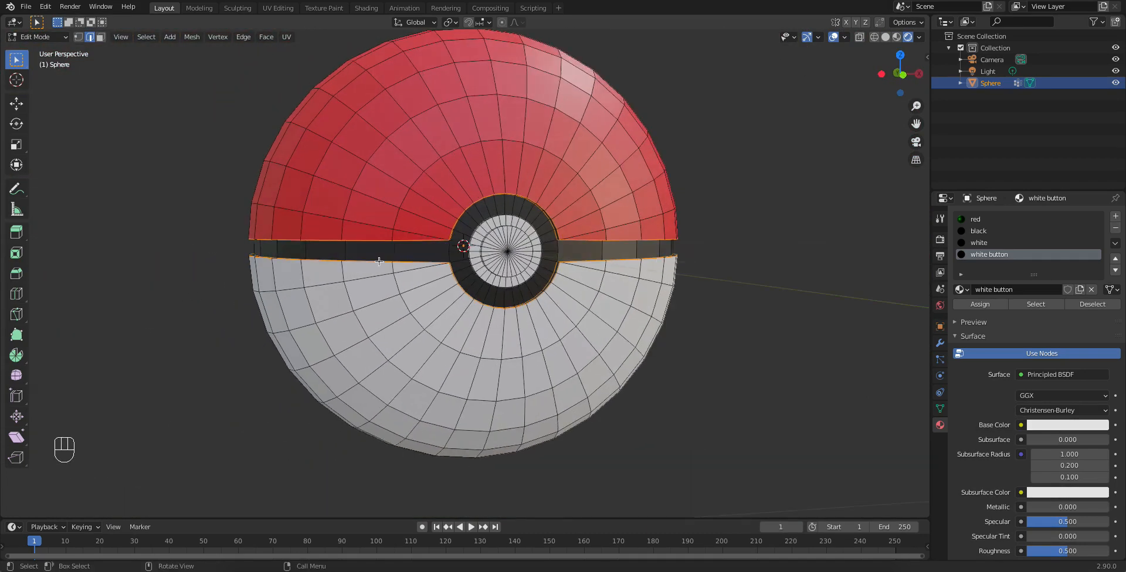
scroll(379, 261, "up", 4)
middle_click_drag(508, 238, 463, 228)
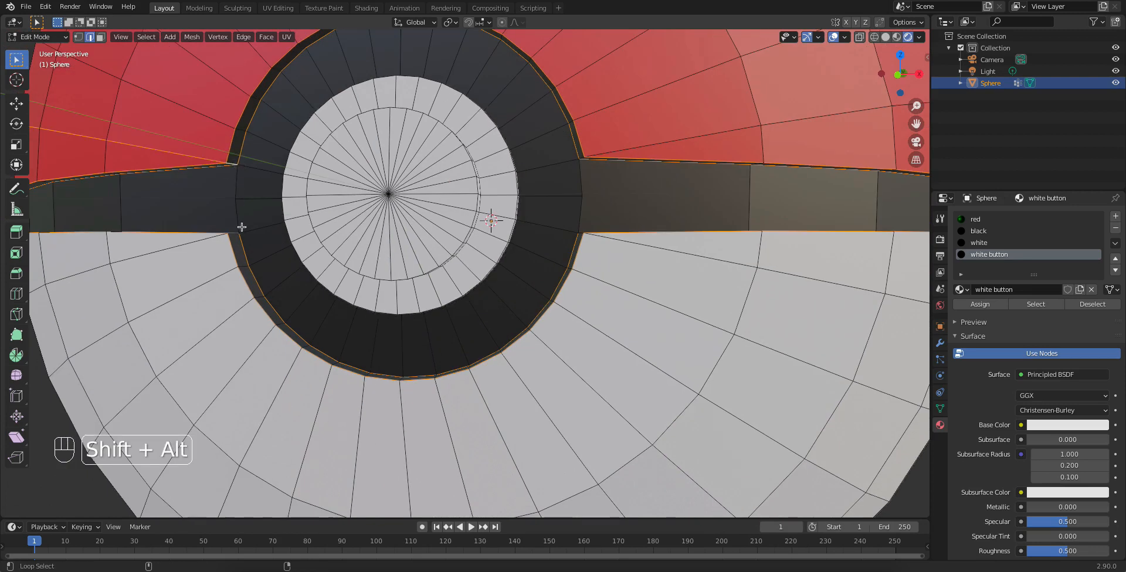
key("ctrl+z")
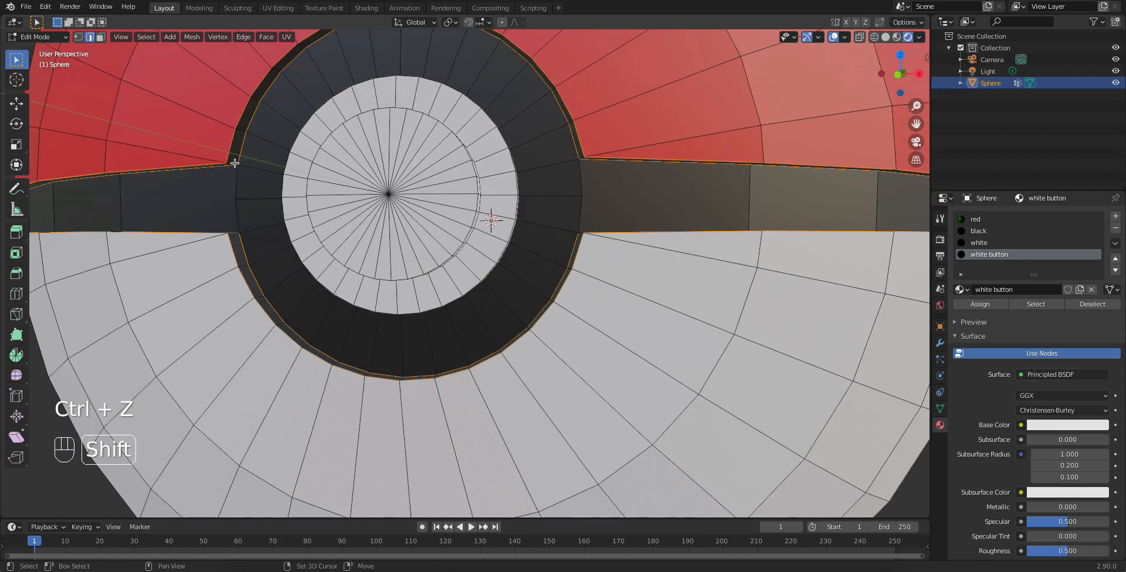
middle_click_drag(235, 234, 242, 333, "shift")
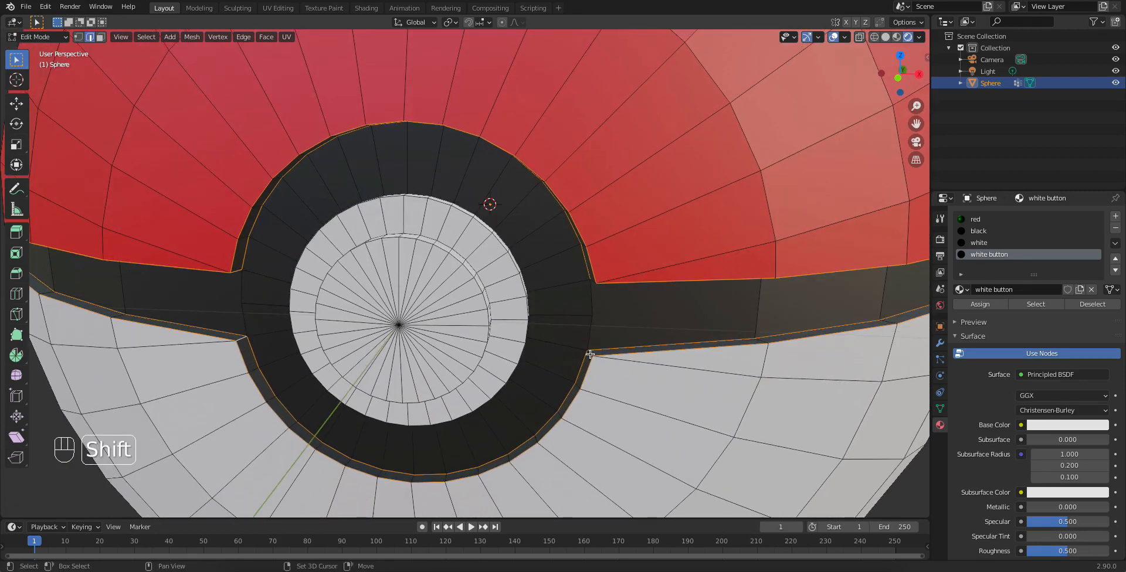
Add the circular edge loops of the white button's raised centre and outer rim to the selection.
middle_click_drag(613, 291, 634, 188)
left_click(513, 223, "alt+shift")
middle_click_drag(513, 224, 598, 276)
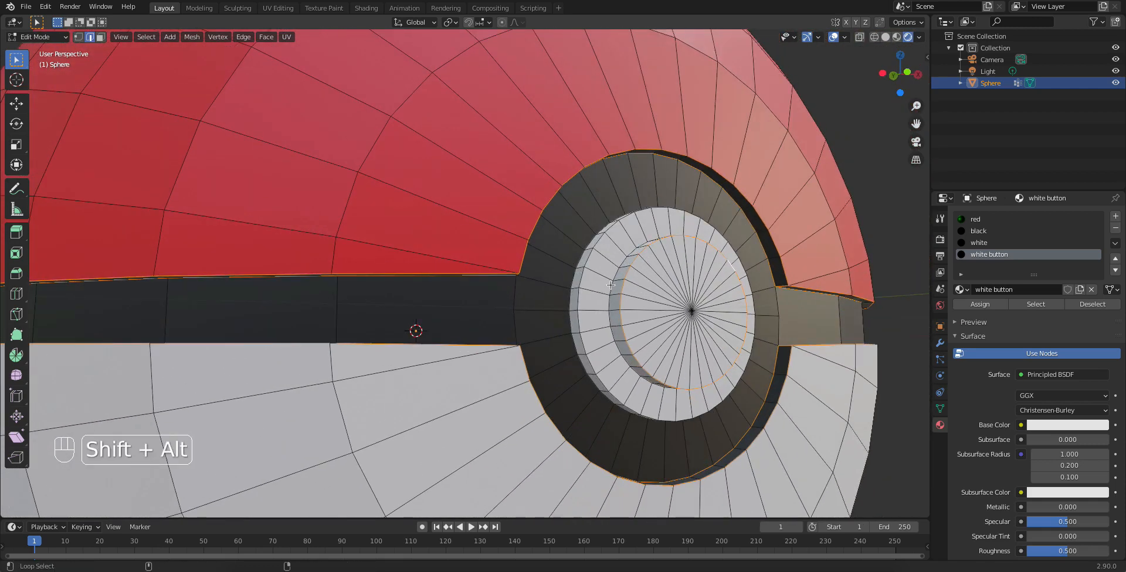
left_click(590, 257, "alt+shift")
left_click(578, 256, "alt+shift")
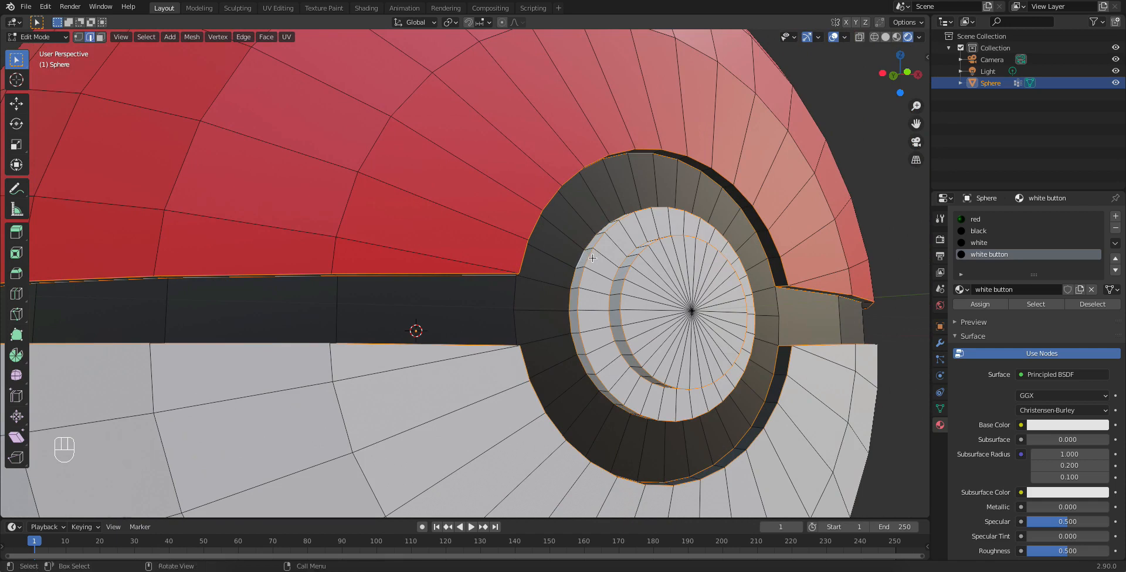
Bevel all selected rim and button edges with a width of about 0.003 m and 10 segments.
scroll(577, 255, "down", 3)
middle_click_drag(572, 244, 468, 293)
scroll(520, 230, "down", 5)
scroll(495, 344, "up", 6)
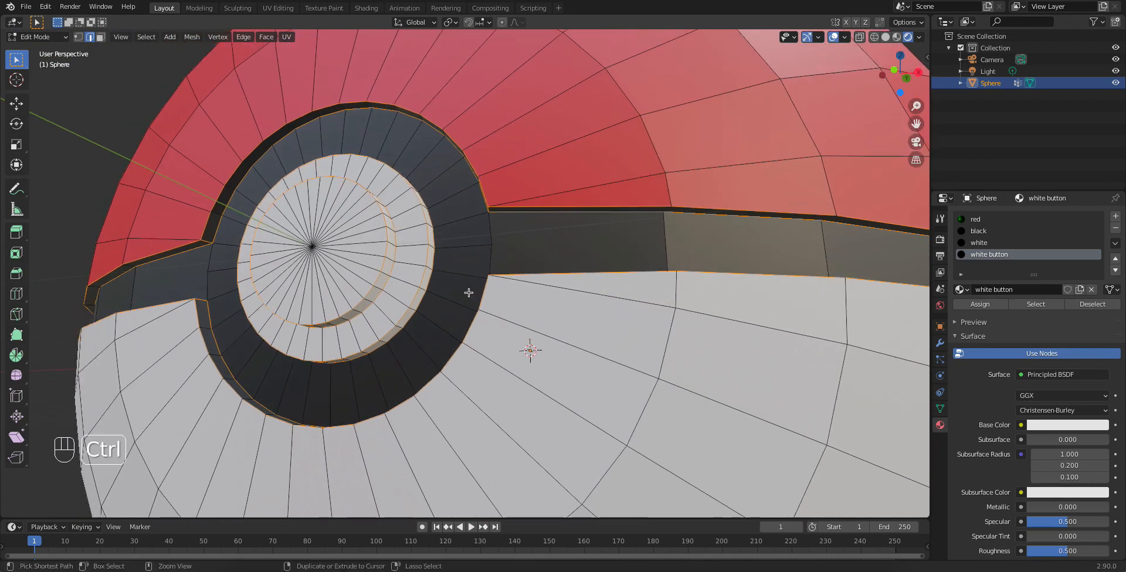
key("ctrl+b")
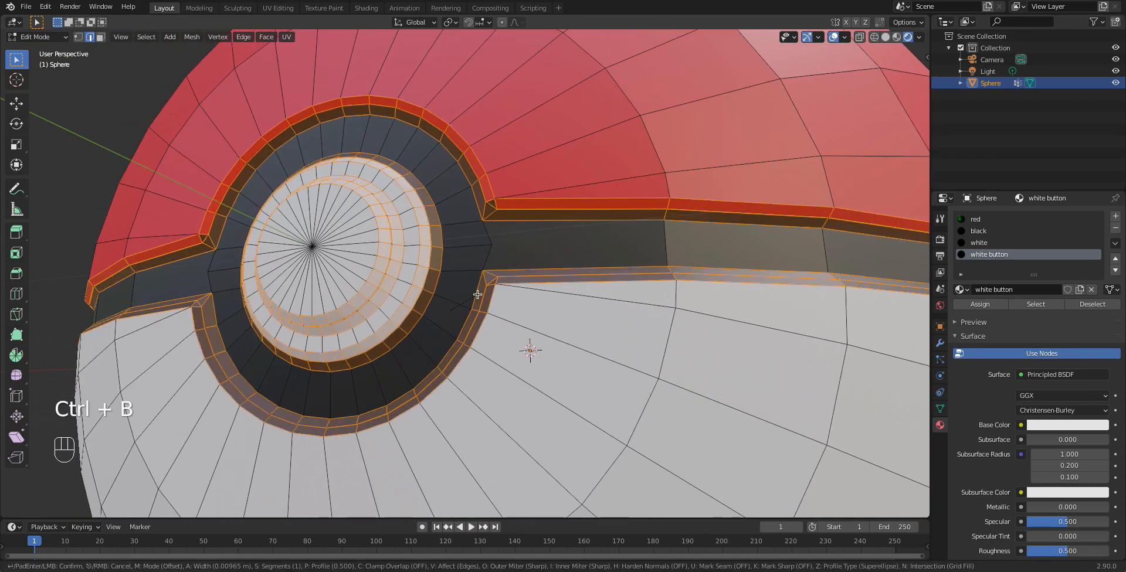
scroll(476, 295, "up", 4)
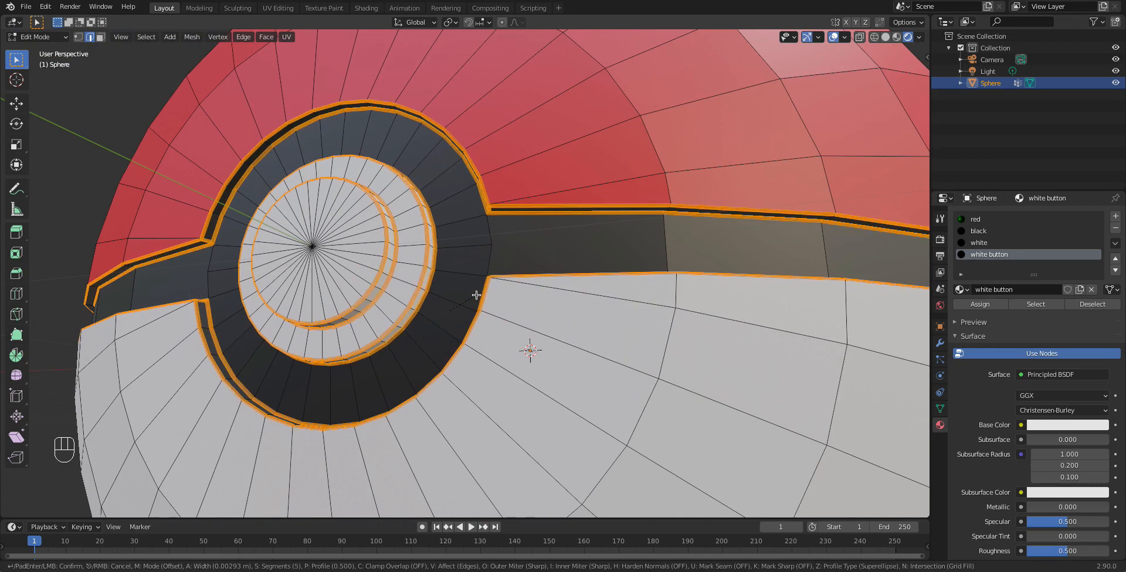
scroll(476, 295, "up", 2)
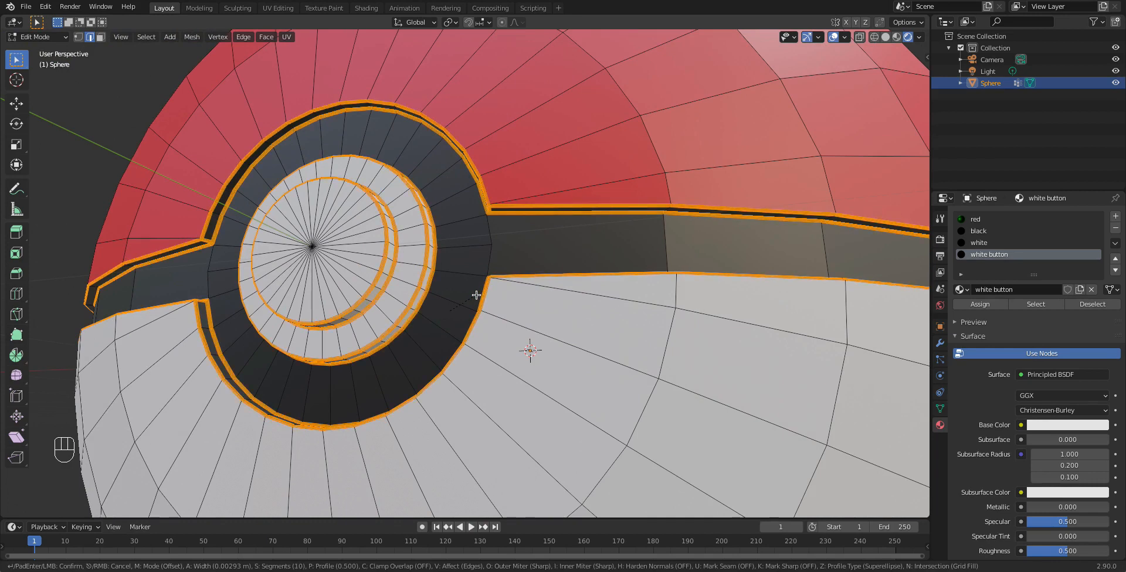
left_click(476, 295)
Return to Object Mode and add a Subdivision Surface modifier to the sphere.
scroll(476, 295, "down", 6)
middle_click_drag(476, 295, 527, 299)
key("Tab")
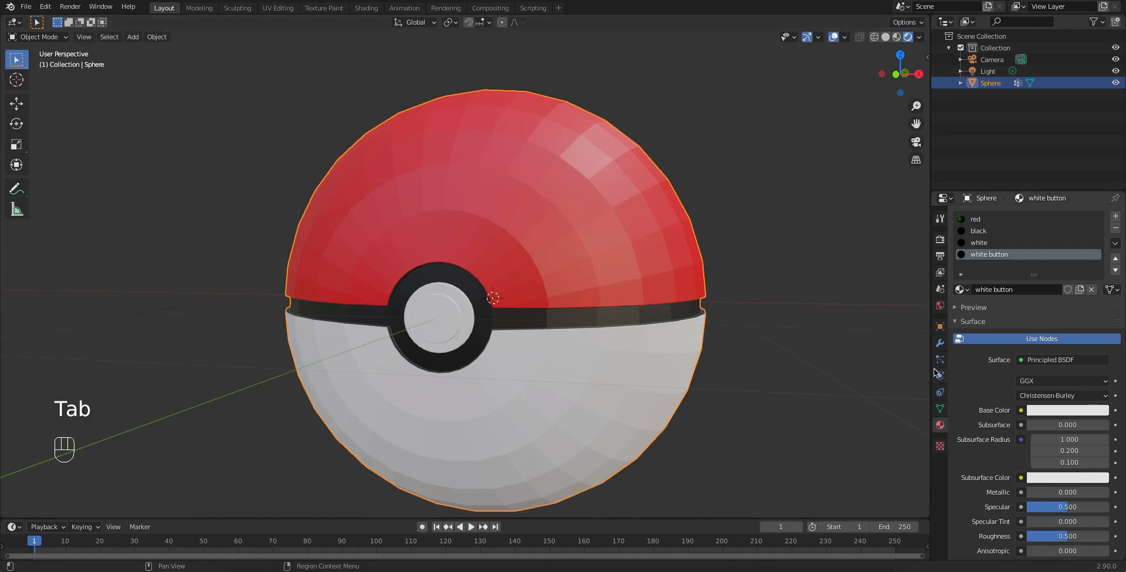
left_click(939, 346)
left_click(1003, 217)
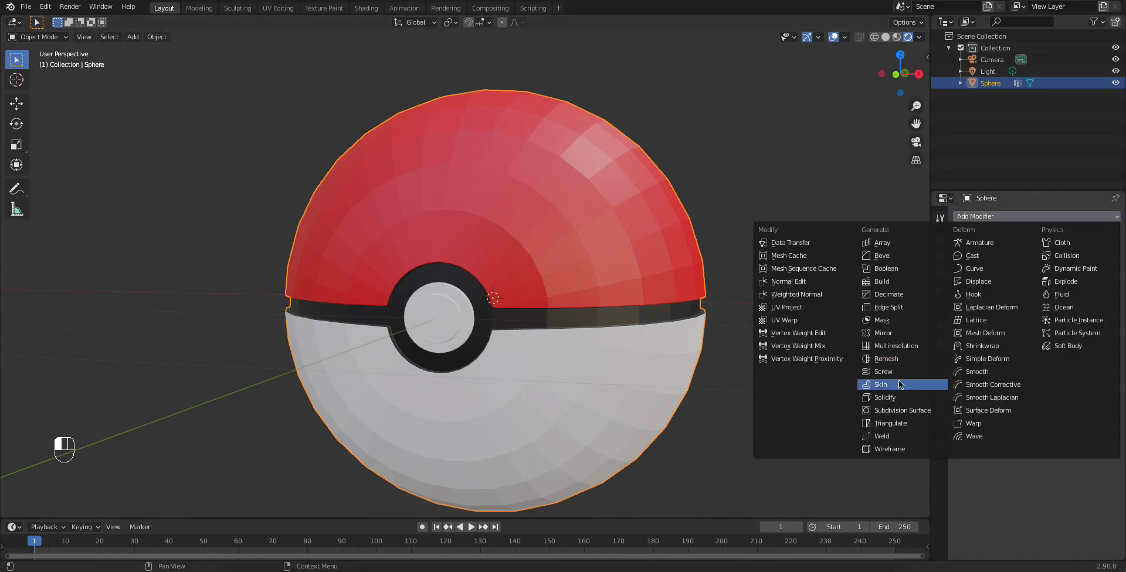
left_click(888, 411)
Set the Subdivision modifier's viewport and render levels to 3.
middle_click_drag(807, 364, 814, 322)
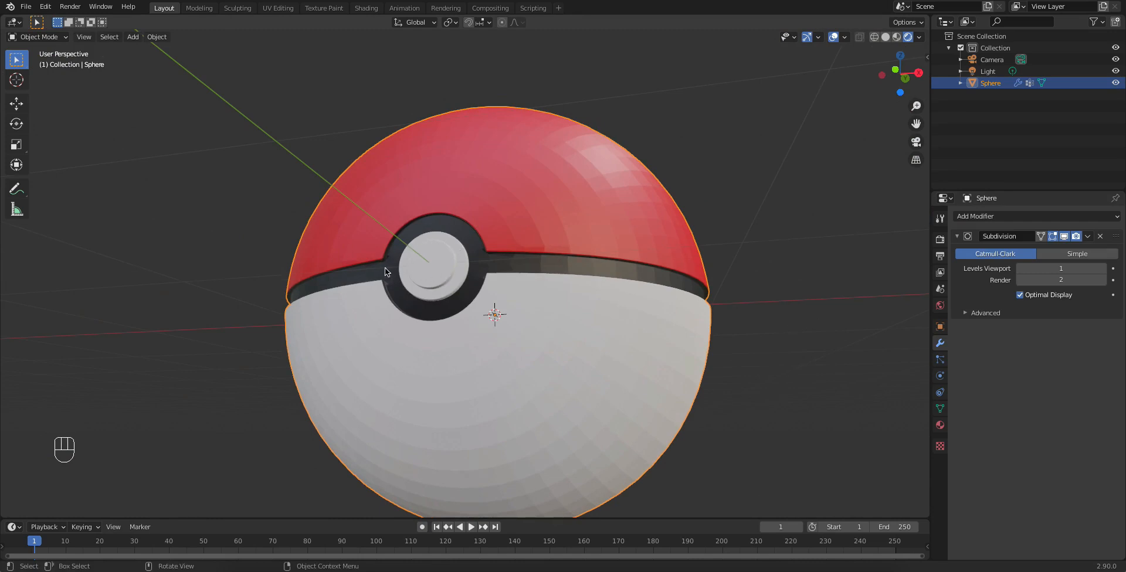
scroll(392, 280, "up", 4)
middle_click_drag(394, 283, 398, 288, "shift")
scroll(399, 287, "down", 3)
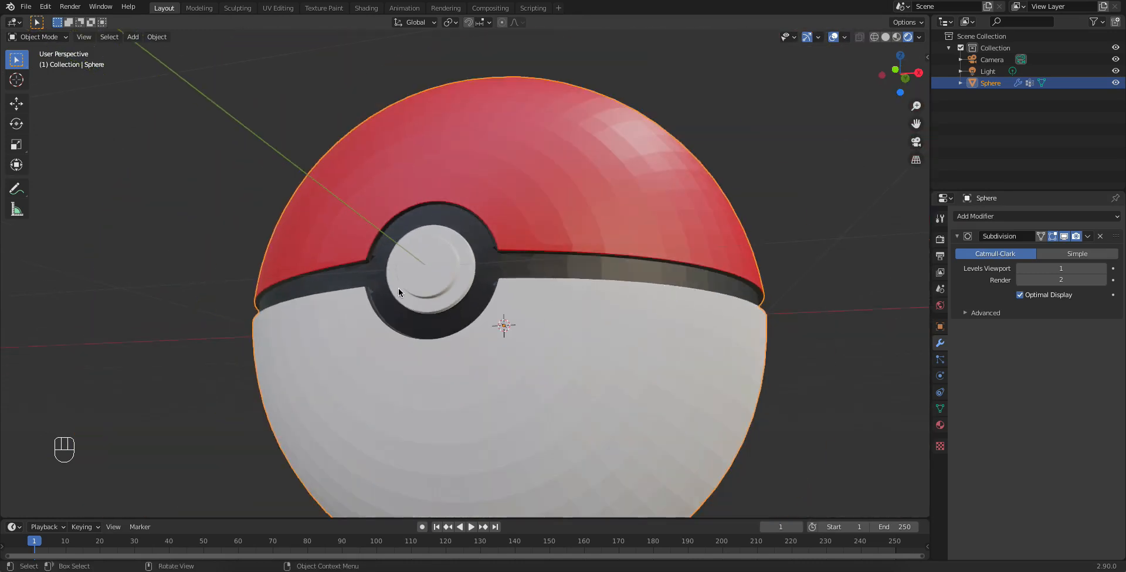
left_click(1102, 269)
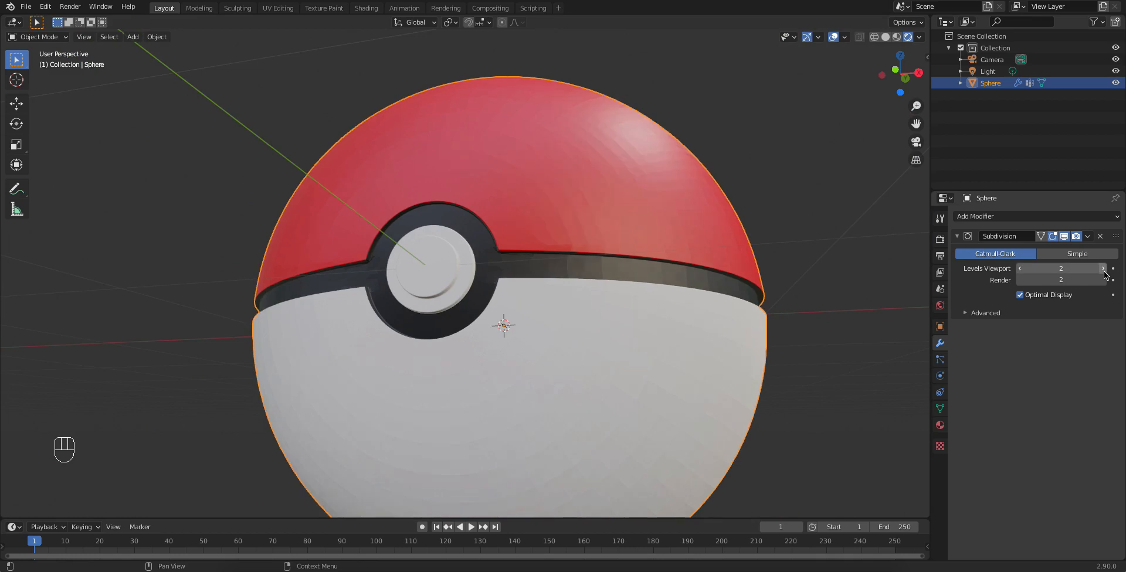
left_click(1103, 269)
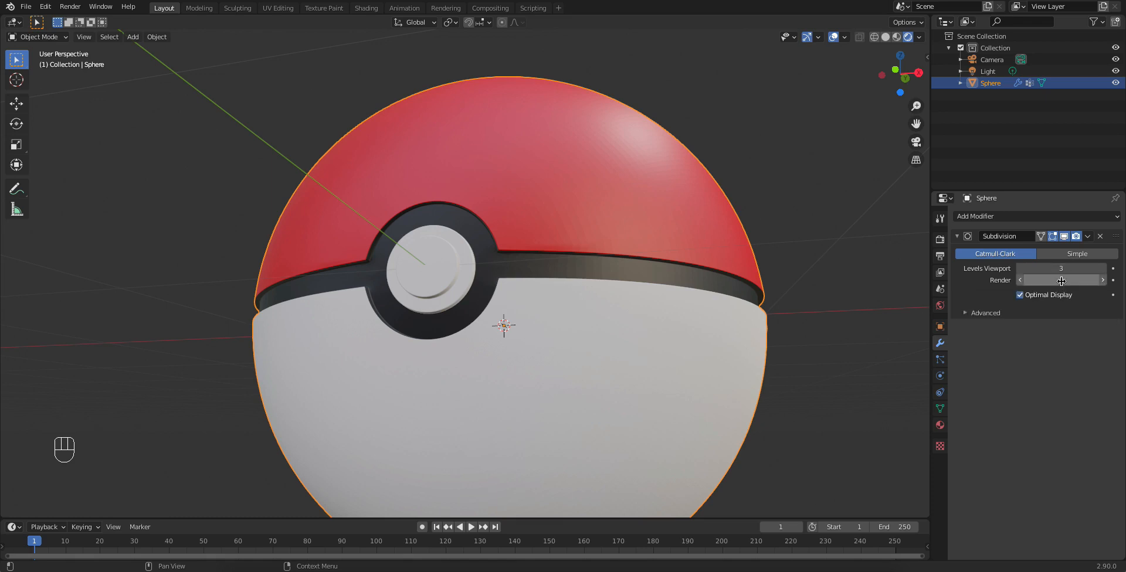
scroll(806, 326, "down", 3)
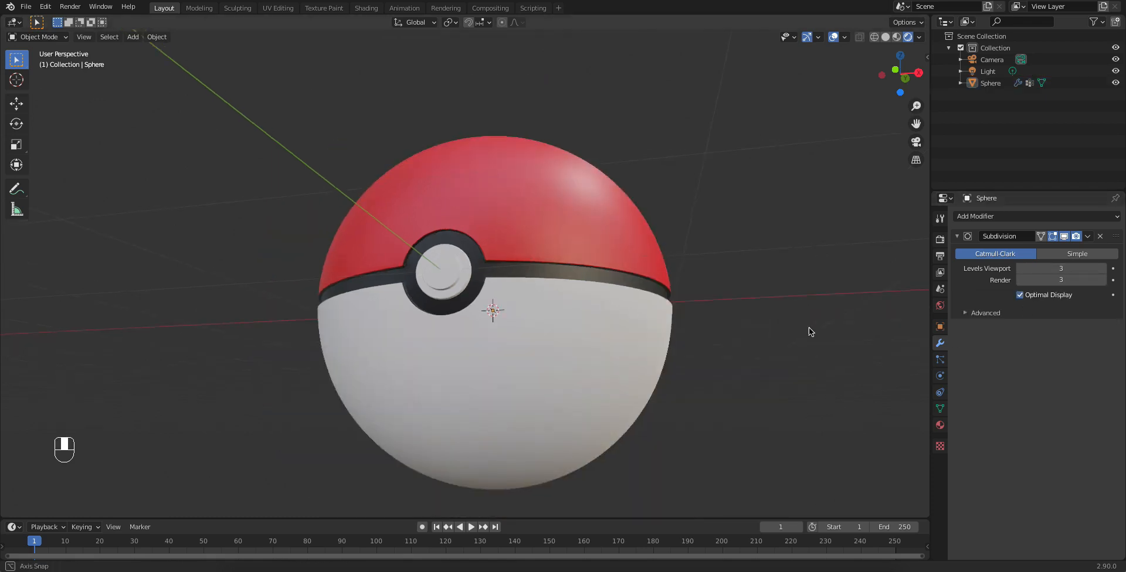
Apply smooth shading to the sphere, check the surface without the selection outline and reselect the ball.
right_click(542, 226)
left_click(546, 230)
right_click(544, 229)
left_click(528, 218)
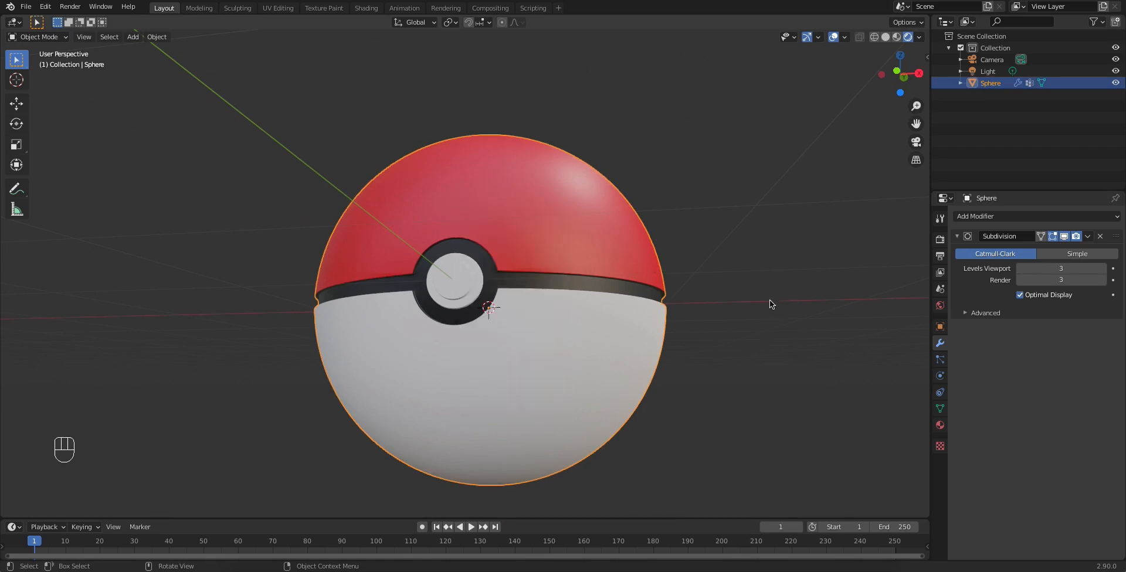
middle_click_drag(713, 310, 761, 331)
left_click(765, 361)
middle_click_drag(705, 355, 695, 346)
left_click(592, 214)
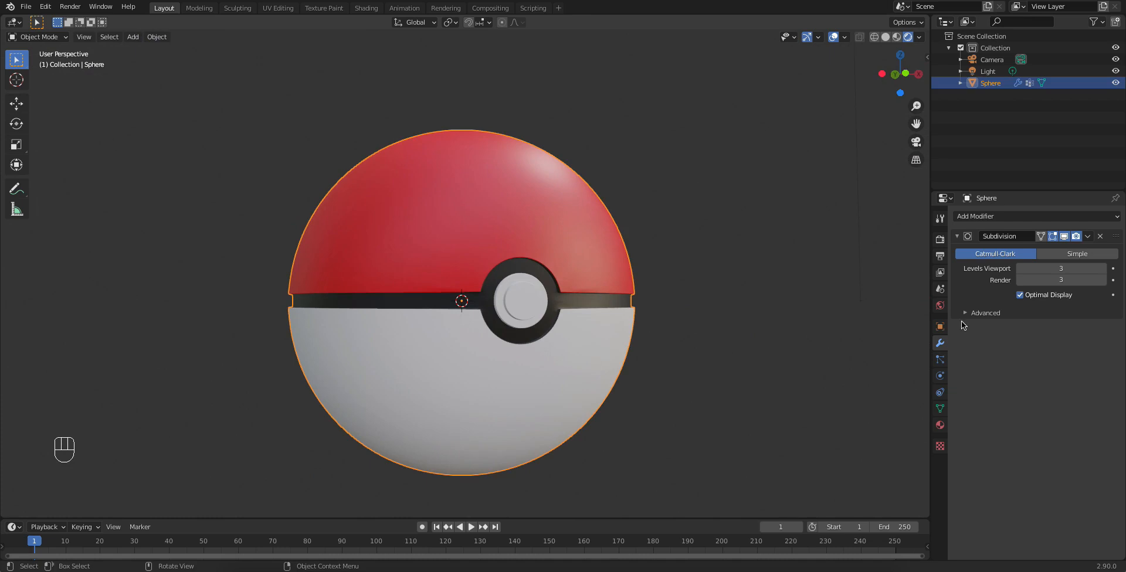
Lower the red material's roughness to 0.092 for a glossy finish.
left_click(940, 426)
left_click(979, 221)
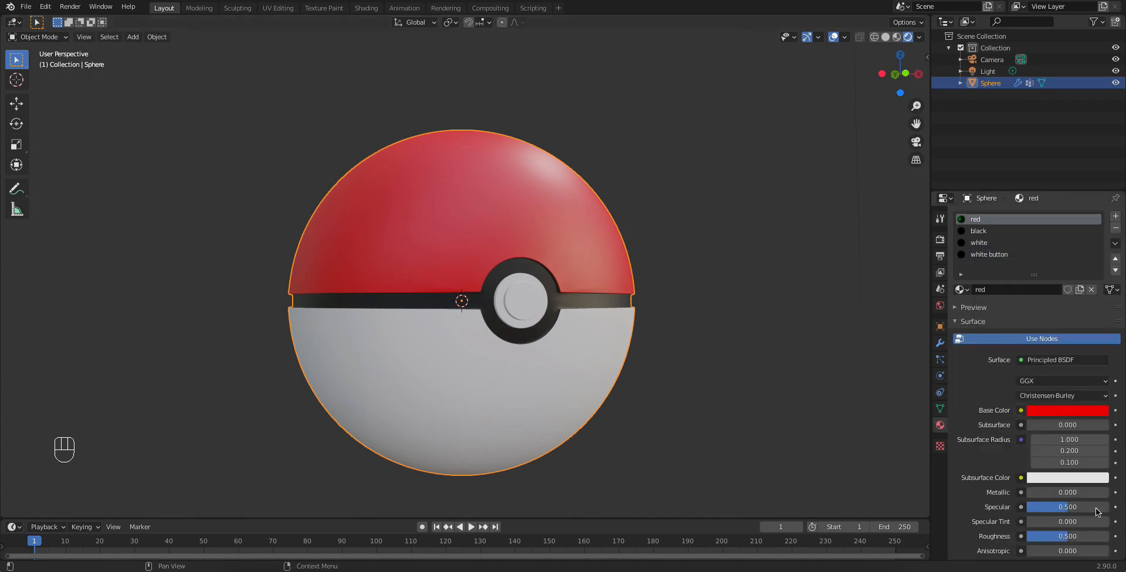
scroll(1096, 512, "down", 2)
left_click_drag(1072, 490, 1030, 490)
middle_click_drag(807, 322, 747, 284)
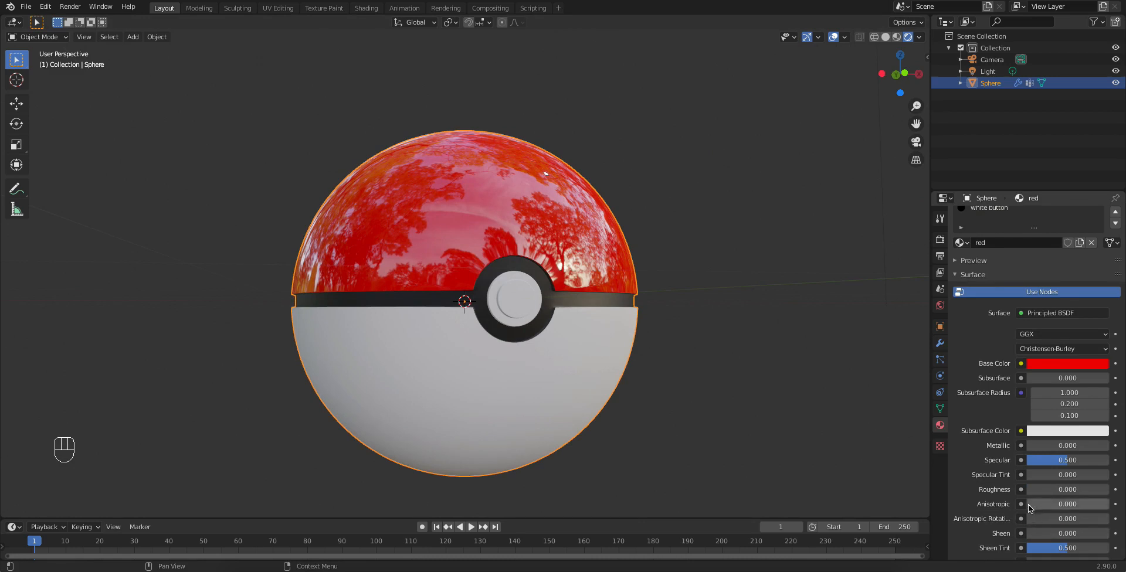
left_click_drag(1030, 490, 1037, 490)
left_click(849, 448)
Make the black material glossier, compare it with the reference photo and set its roughness to about 0.2.
scroll(1012, 230, "up", 2)
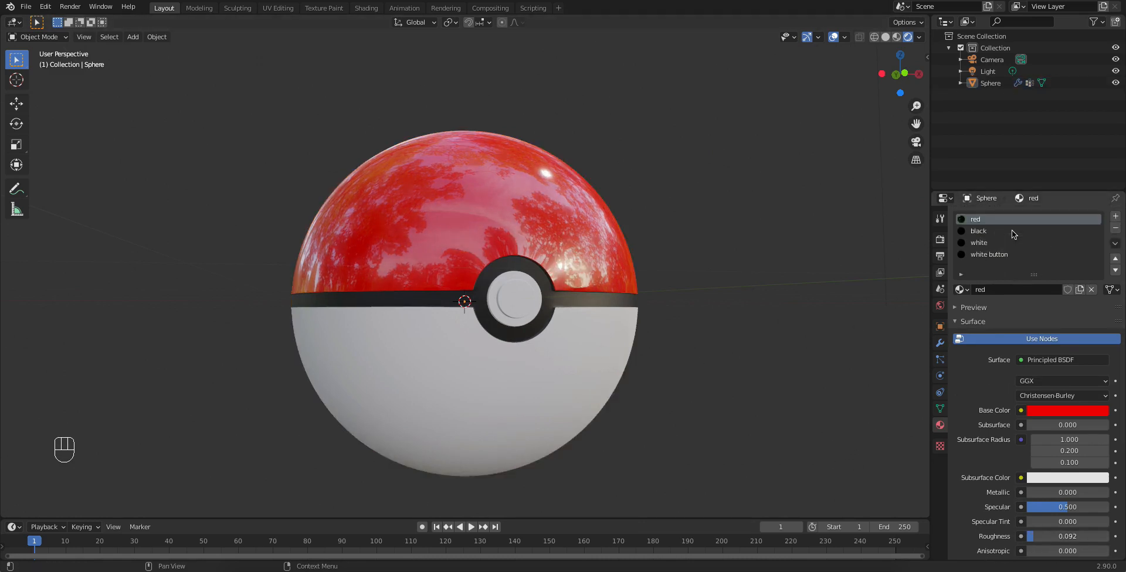
left_click(985, 230)
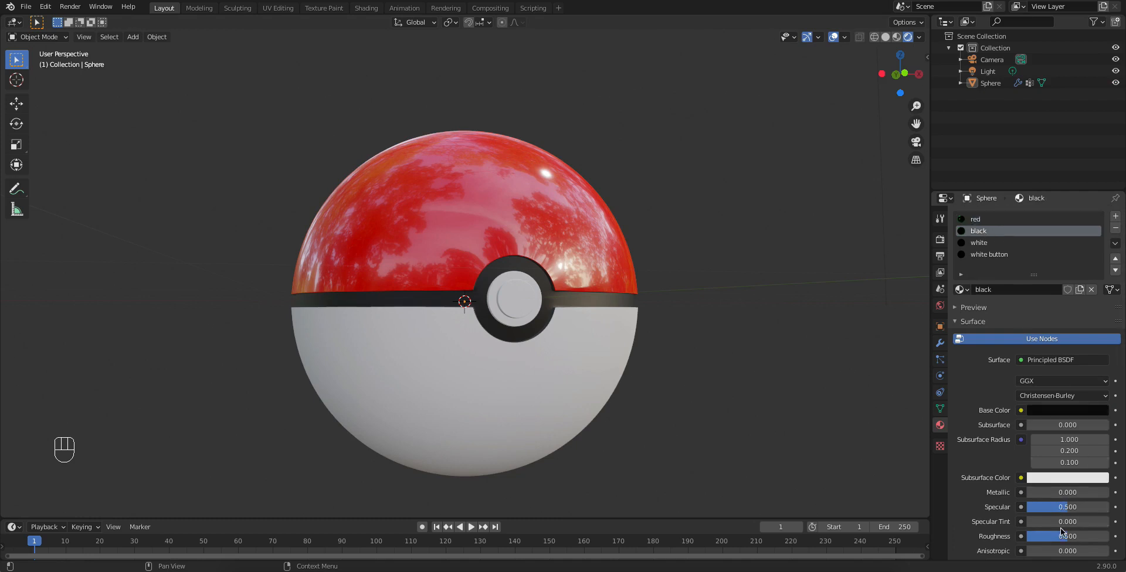
left_click_drag(1055, 536, 1026, 536)
scroll(778, 302, "up", 1)
middle_click_drag(778, 301, 768, 272)
left_click(837, 569)
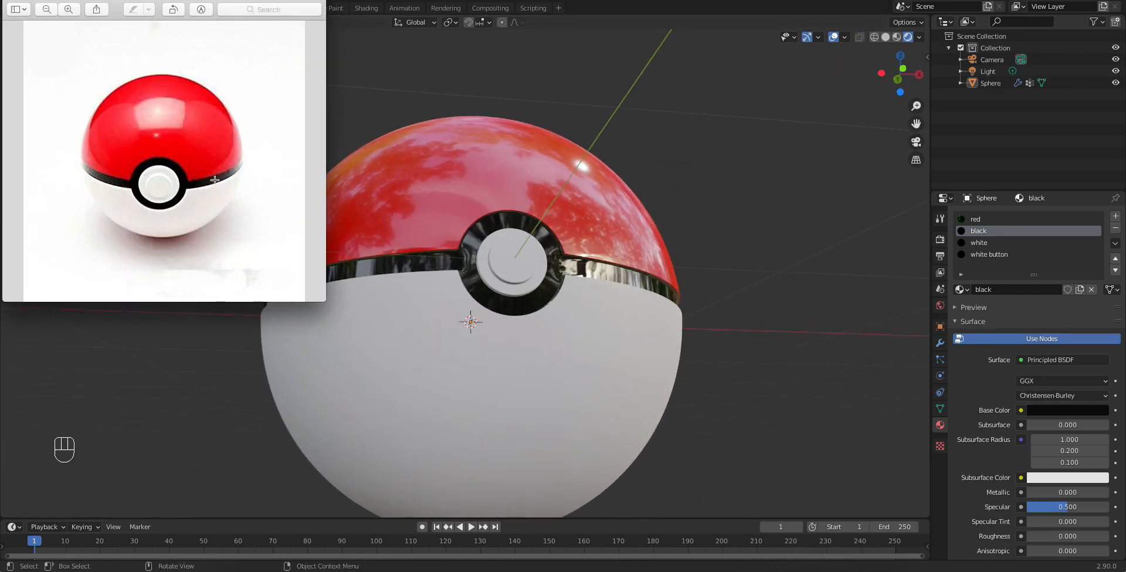
left_click(791, 359)
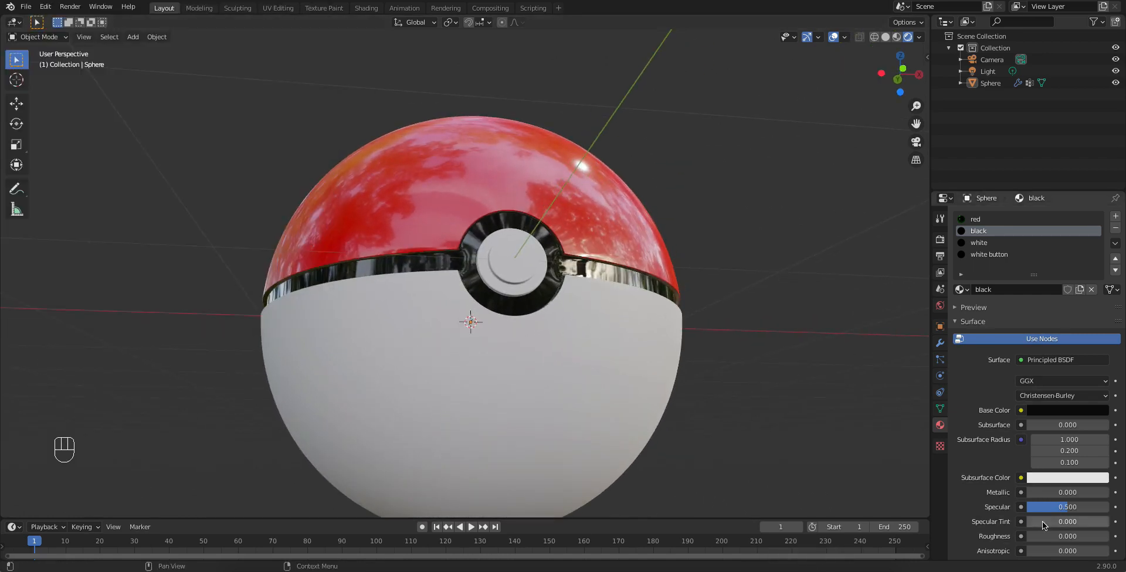
left_click_drag(1034, 535, 1056, 535)
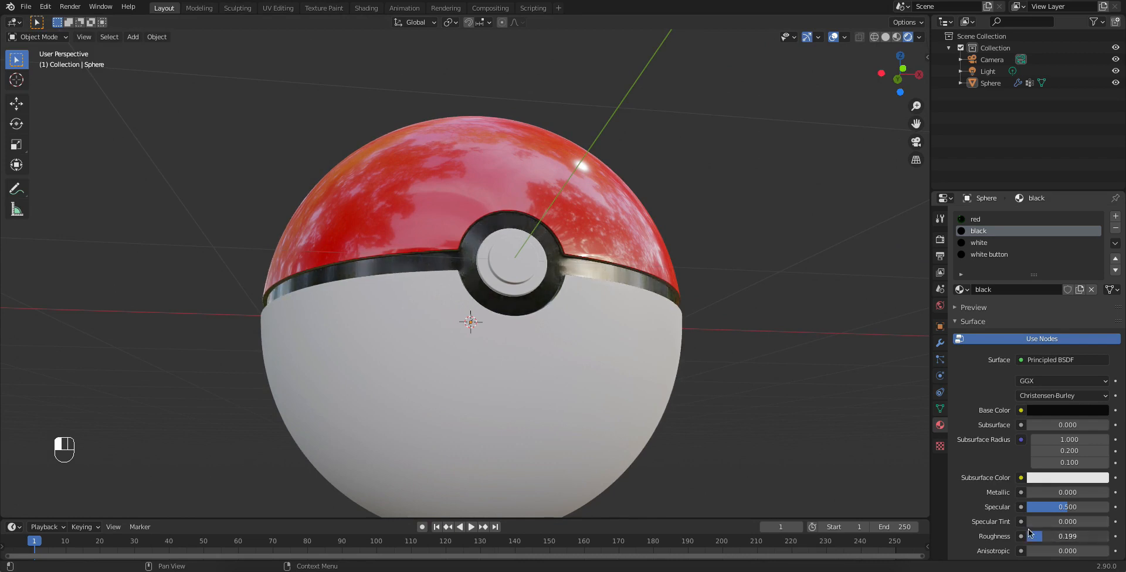
Lower the white material's roughness to 0.078.
left_click(996, 242)
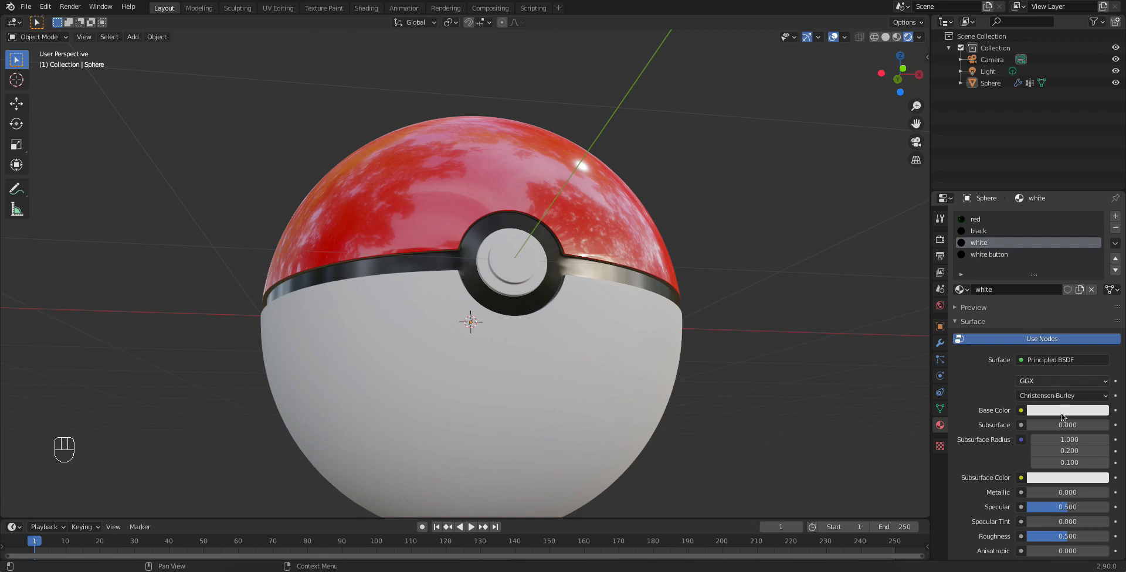
left_click_drag(1067, 537, 1032, 537)
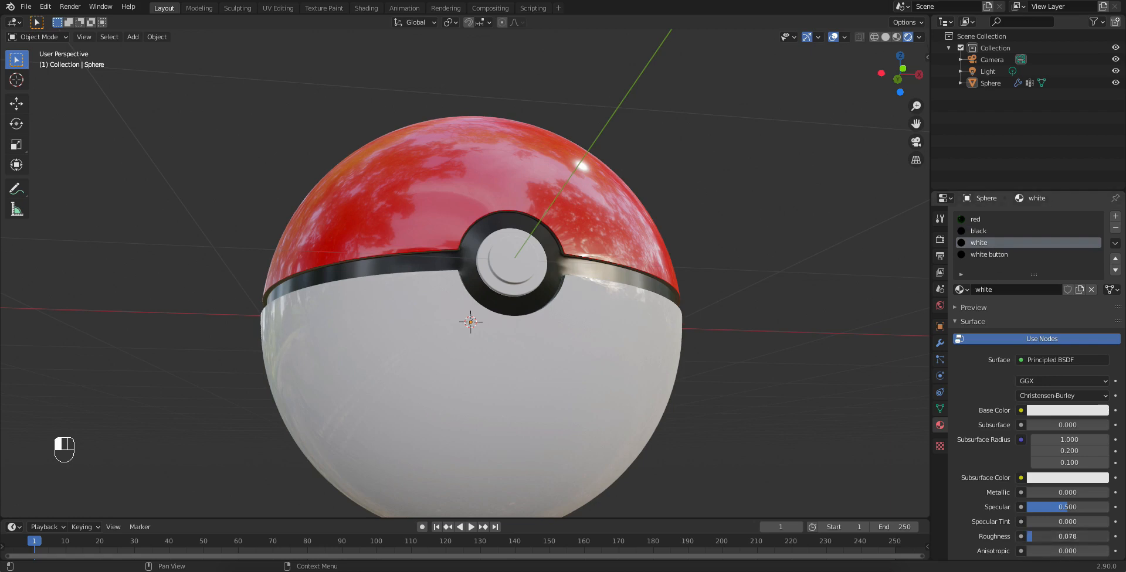
Give the white button material a polished, partly metallic finish with metallic at 0.553 and roughness at 0.057.
middle_click_drag(754, 326, 754, 304)
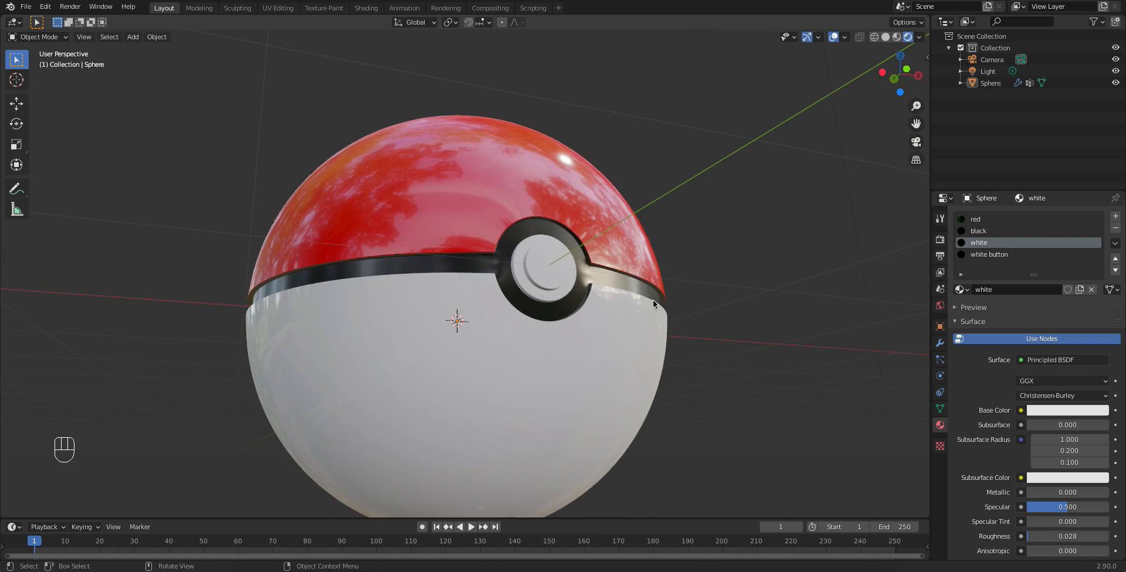
left_click(985, 253)
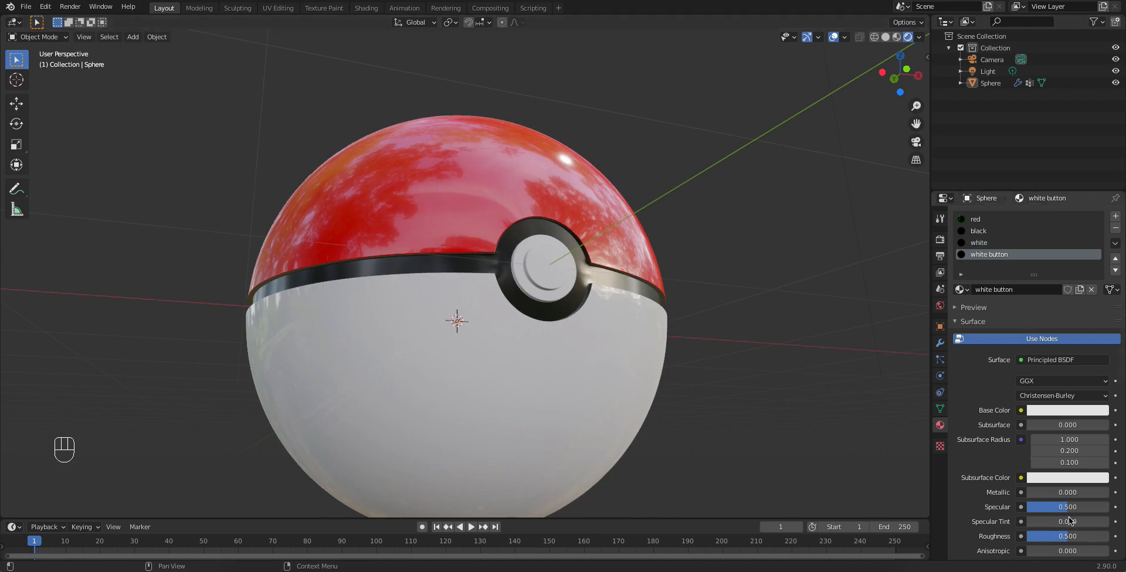
left_click_drag(1050, 536, 1014, 536)
middle_click_drag(838, 409, 729, 264)
left_click_drag(1039, 490, 1060, 491)
middle_click_drag(702, 284, 614, 273)
scroll(614, 274, "up", 2)
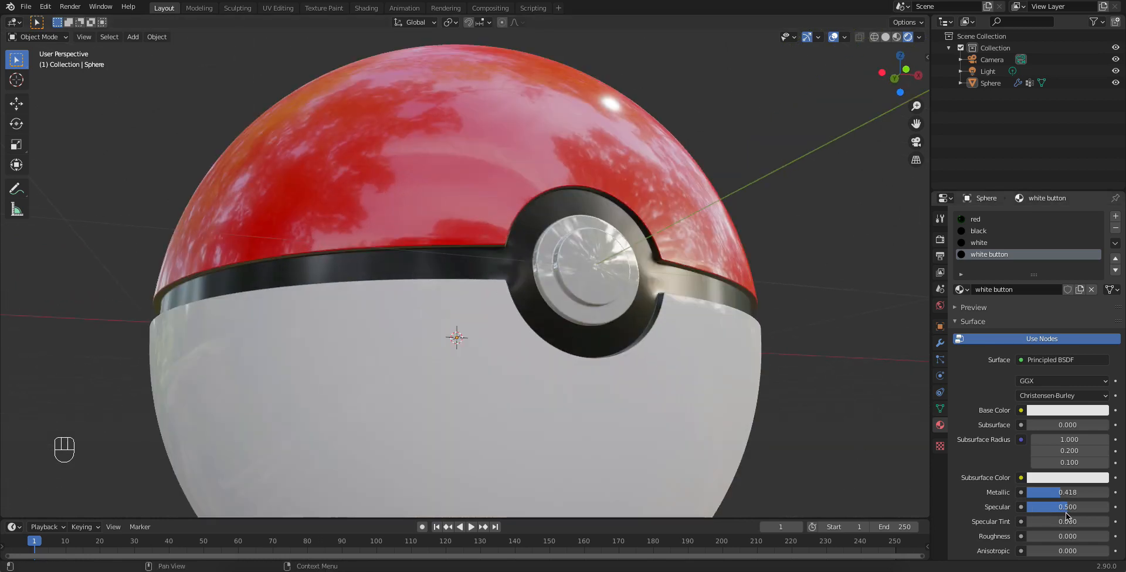
left_click_drag(1064, 493, 1110, 492)
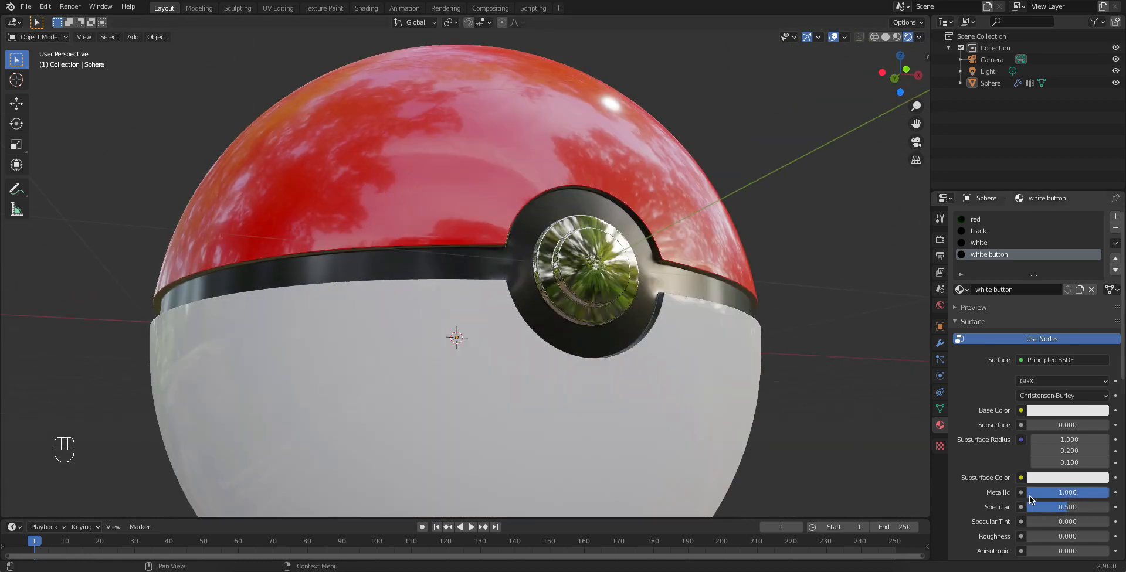
mouse_move(680, 335)
middle_mouse_down()
mouse_move(670, 308)
mouse_move(680, 334)
middle_mouse_up()
mouse_move(1087, 492)
left_mouse_down()
mouse_move(1070, 492)
mouse_move(1081, 492)
left_mouse_up()
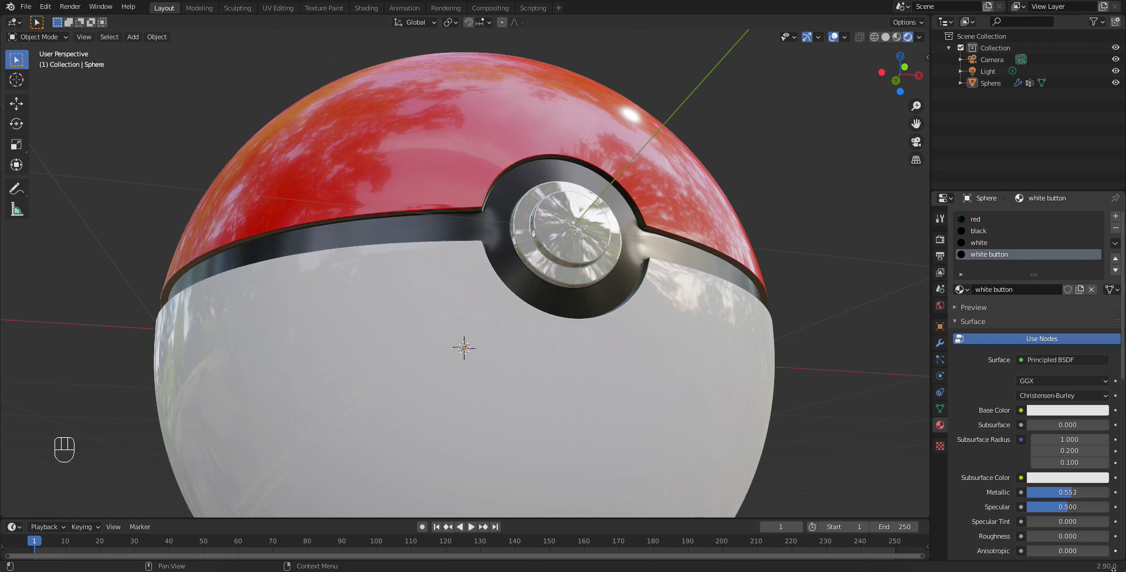
left_click_drag(1064, 536, 1072, 536)
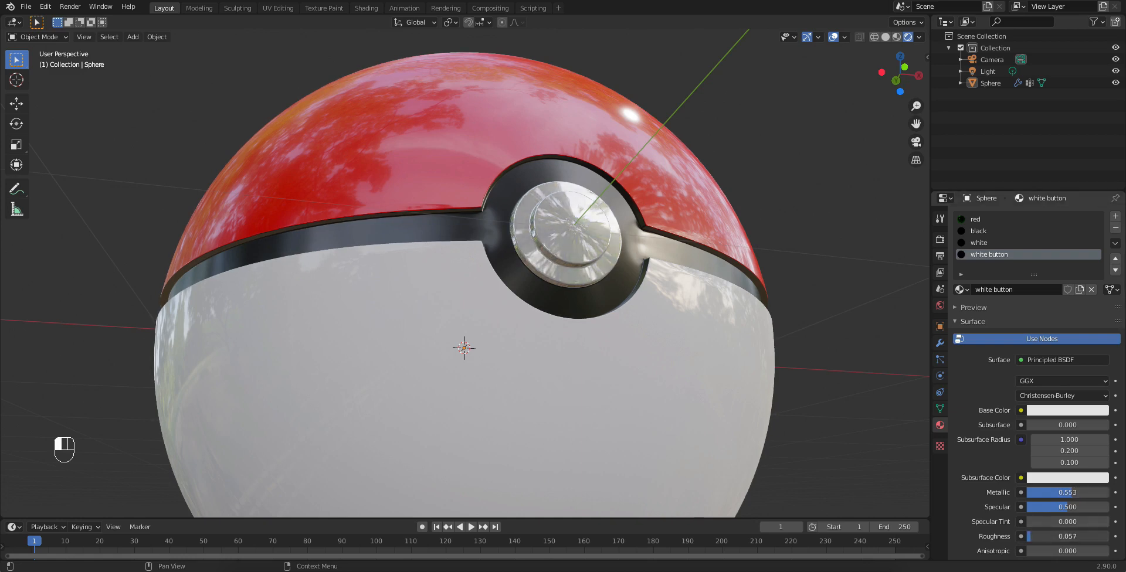
Inspect the glossy ball from the back, the side and the front, checking the reflections and the band's gap.
scroll(821, 253, "down", 5)
middle_click_drag(786, 246, 718, 267)
scroll(706, 256, "down", 3)
middle_click_drag(676, 231, 432, 258)
scroll(422, 250, "down", 1)
scroll(462, 287, "up", 3)
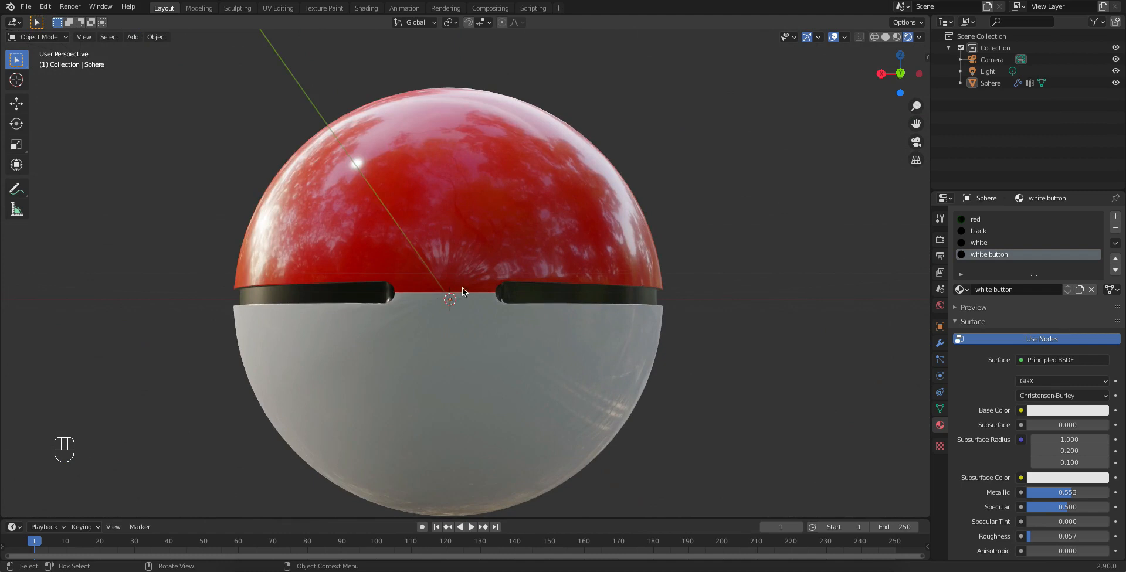
middle_click_drag(491, 302, 498, 242)
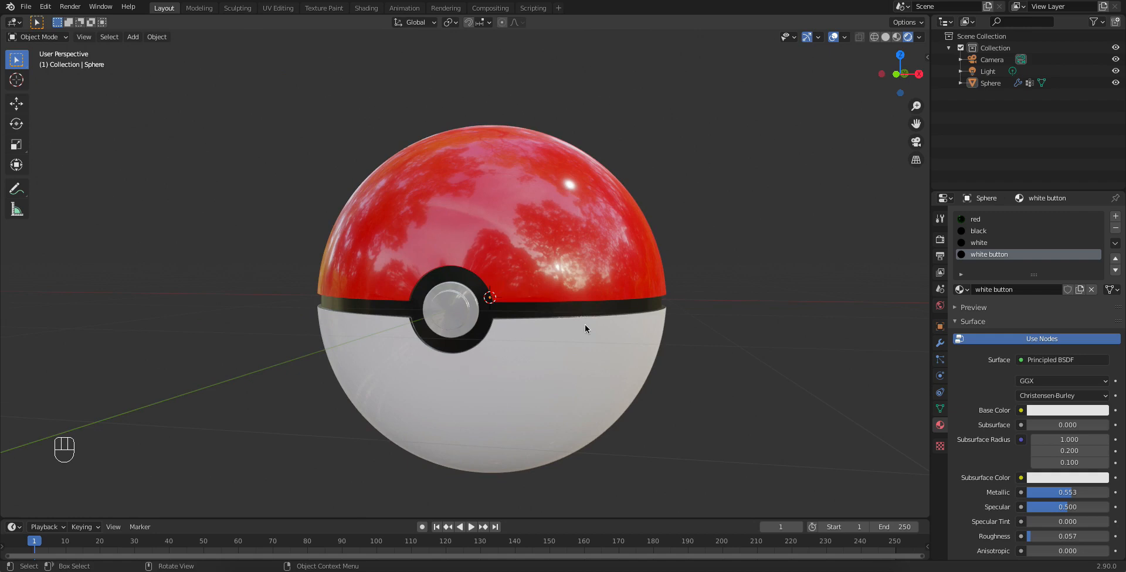
middle_click_drag(583, 341, 554, 344)
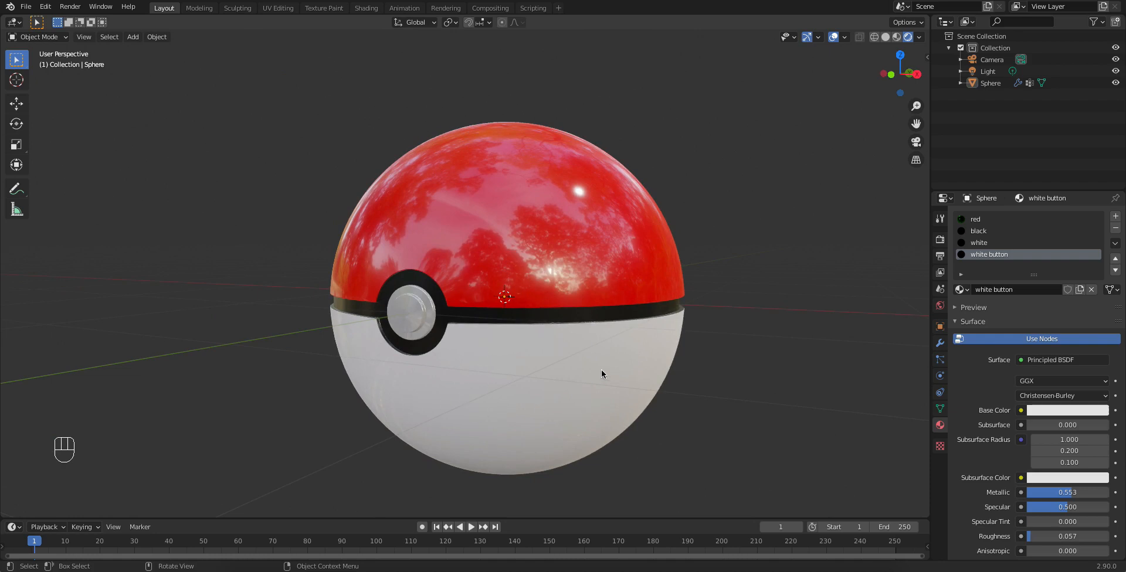
middle_click_drag(549, 276, 642, 274)
Open the ball's mesh for editing with nothing selected.
left_click(571, 245)
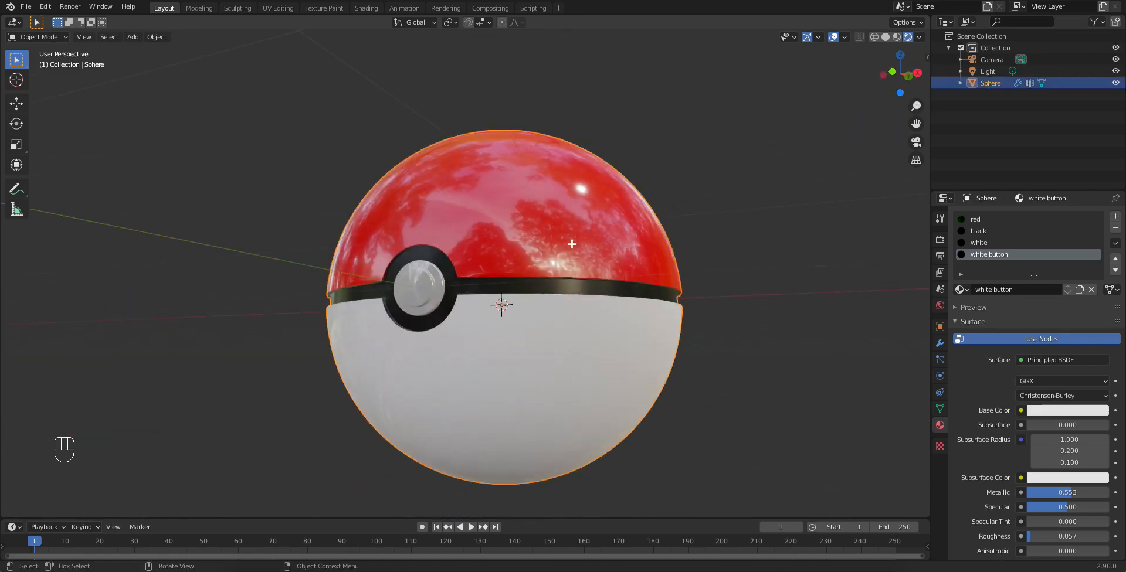
key("Tab")
left_click(779, 361)
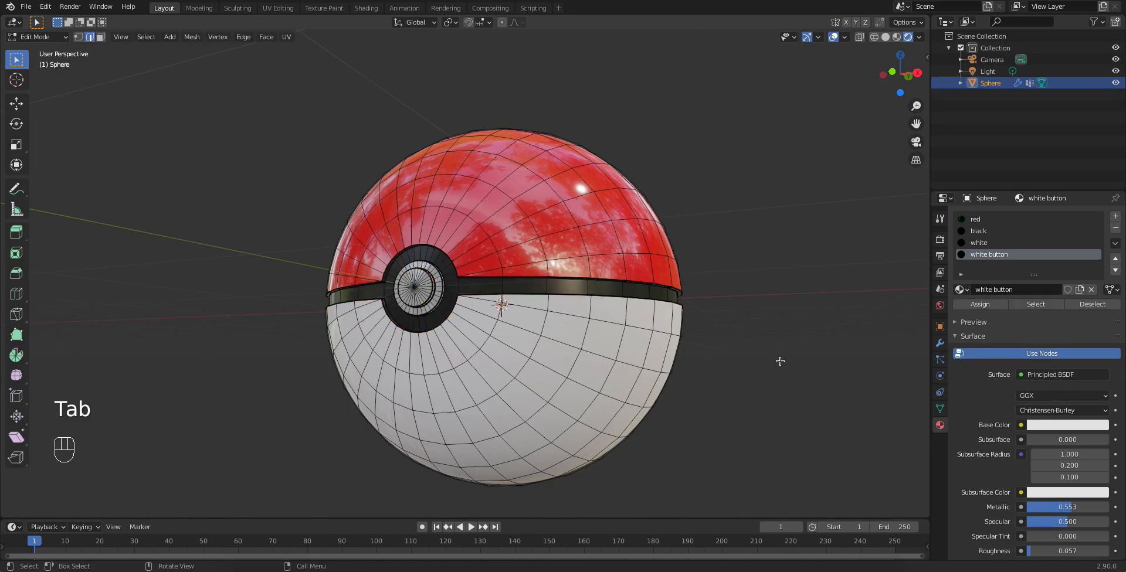
Select the white vertex group's geometry, excluding the stray face above the seam at the back, and try to separate it.
left_click(939, 408)
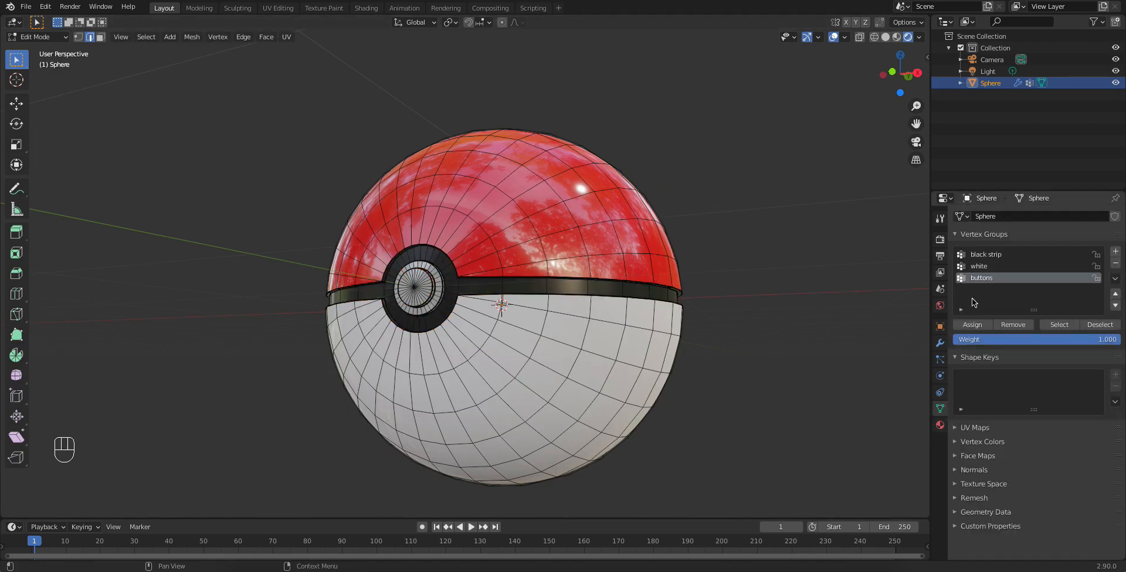
left_click(978, 267)
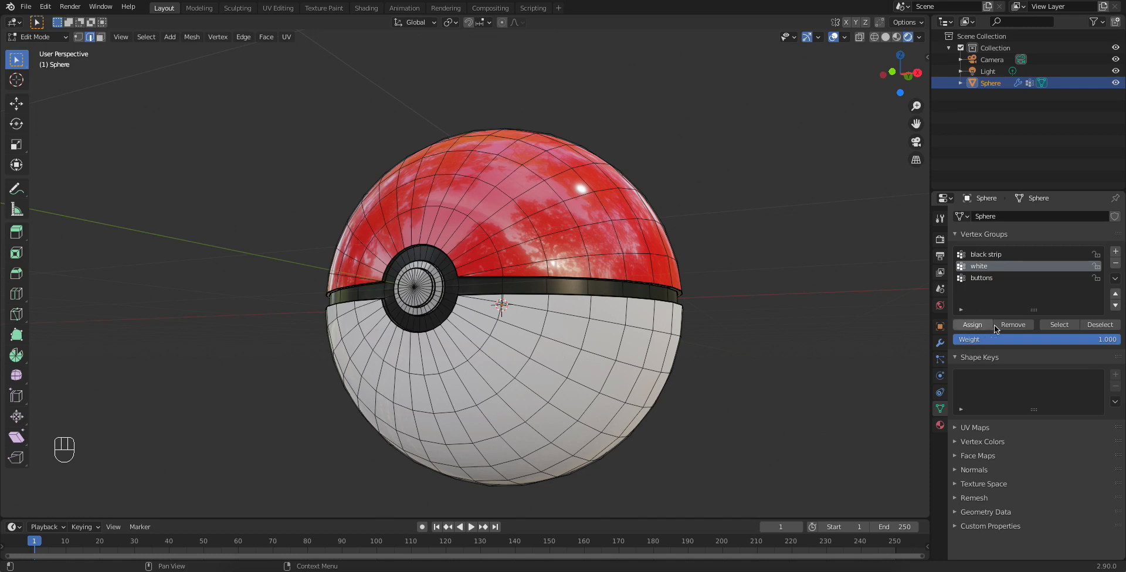
left_click(1044, 325)
middle_click_drag(786, 327, 582, 343)
scroll(583, 343, "up", 6)
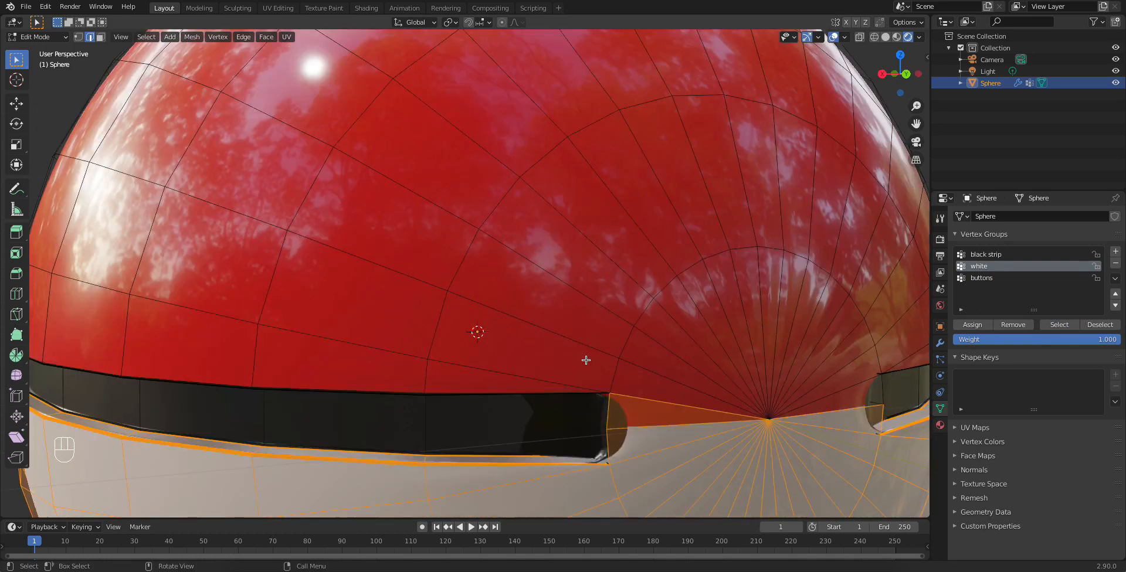
left_click(642, 404, "shift")
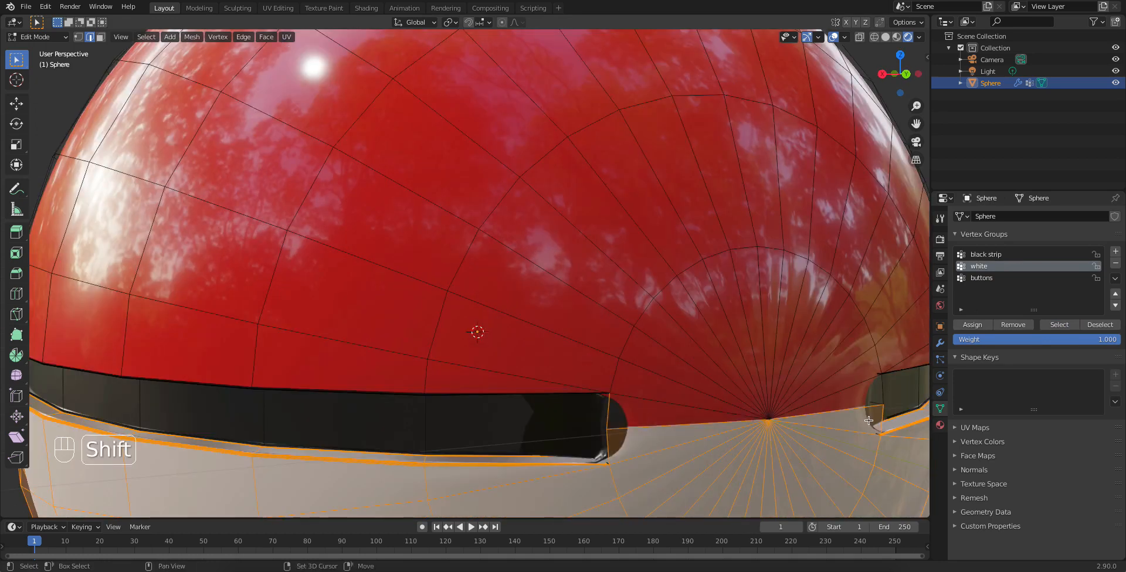
scroll(845, 419, "down", 3)
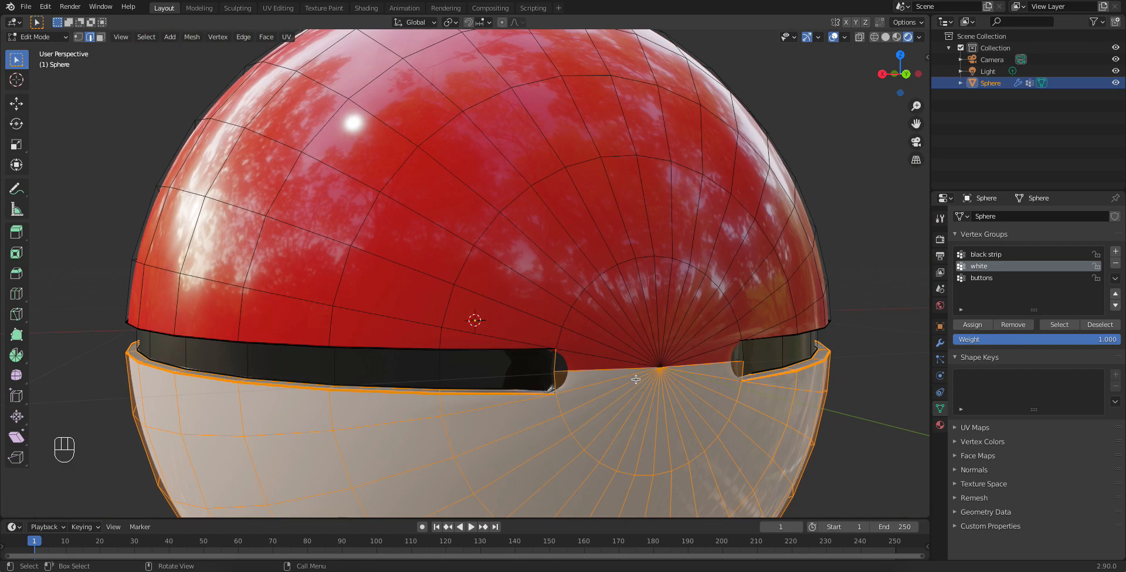
middle_click_drag(724, 372, 403, 363)
middle_click_drag(503, 268, 510, 291)
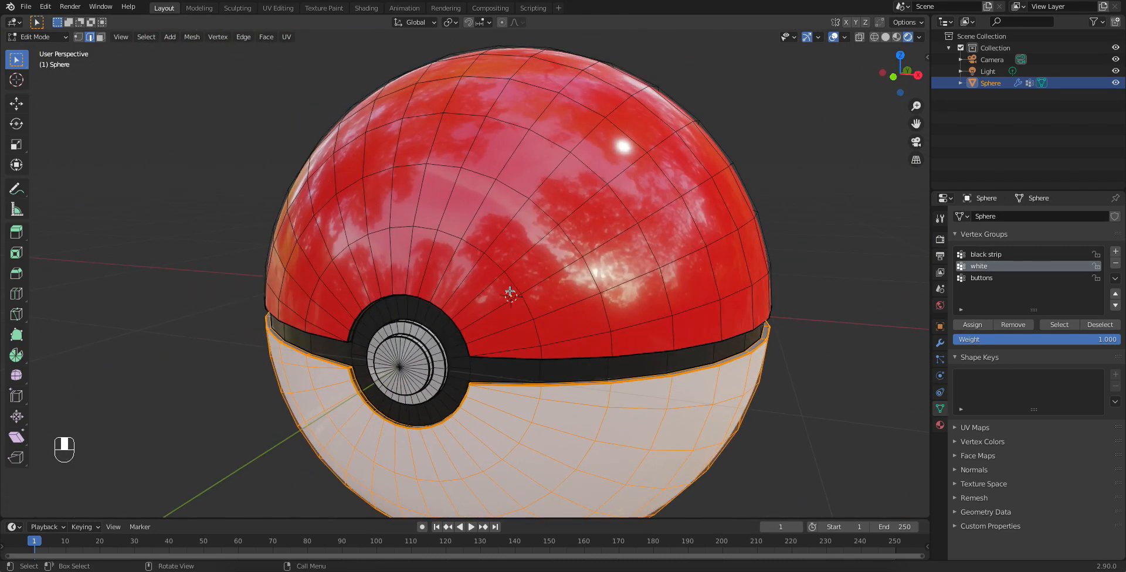
key("p")
Separate the entire mesh by material into individual objects and deselect them in Object Mode.
key("a")
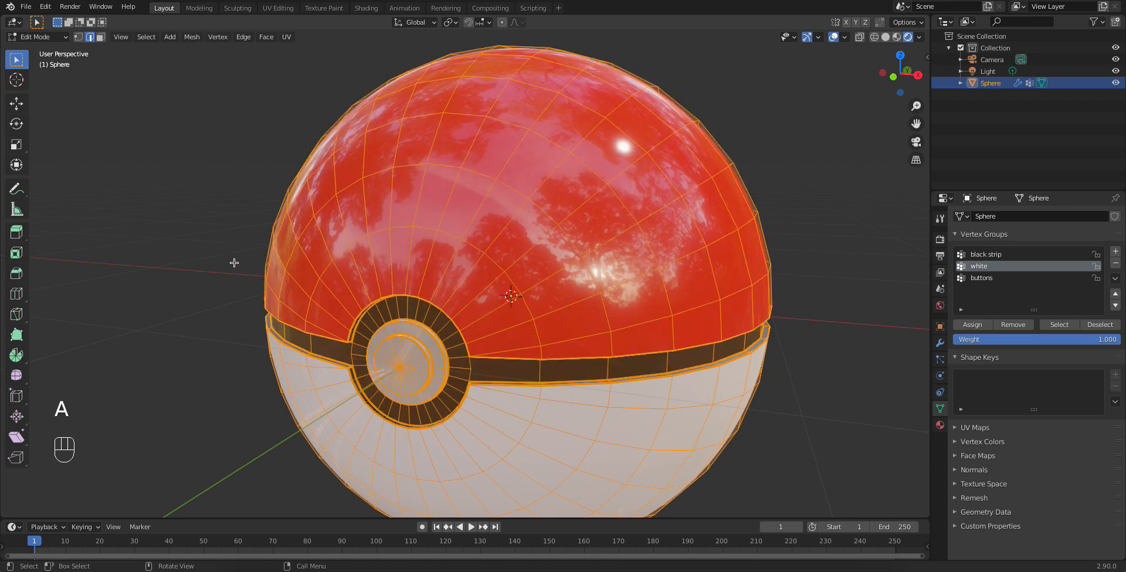
key("p")
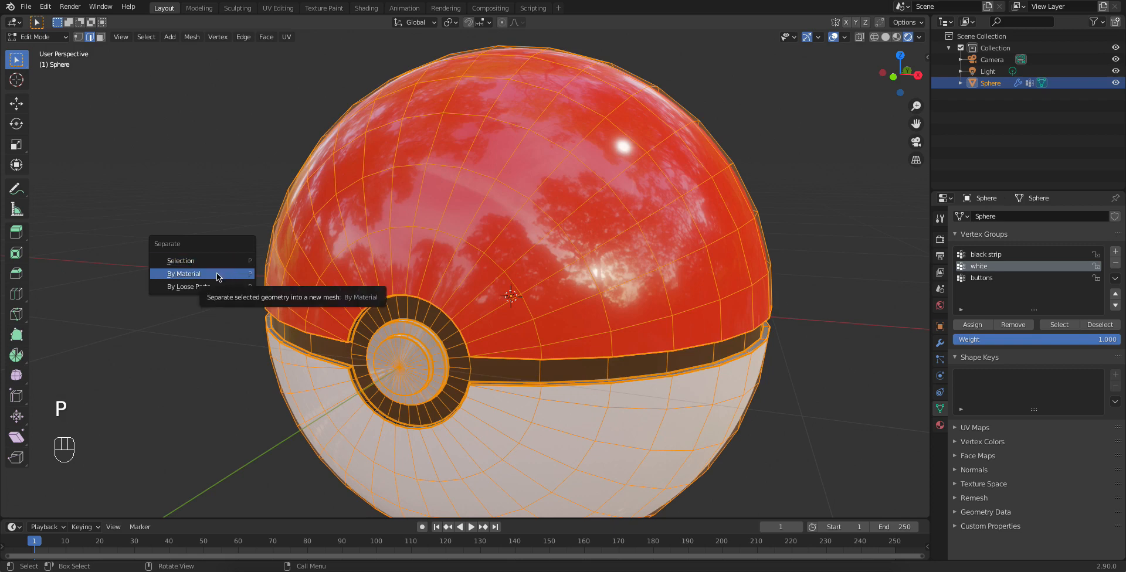
left_click(217, 274)
key("Tab")
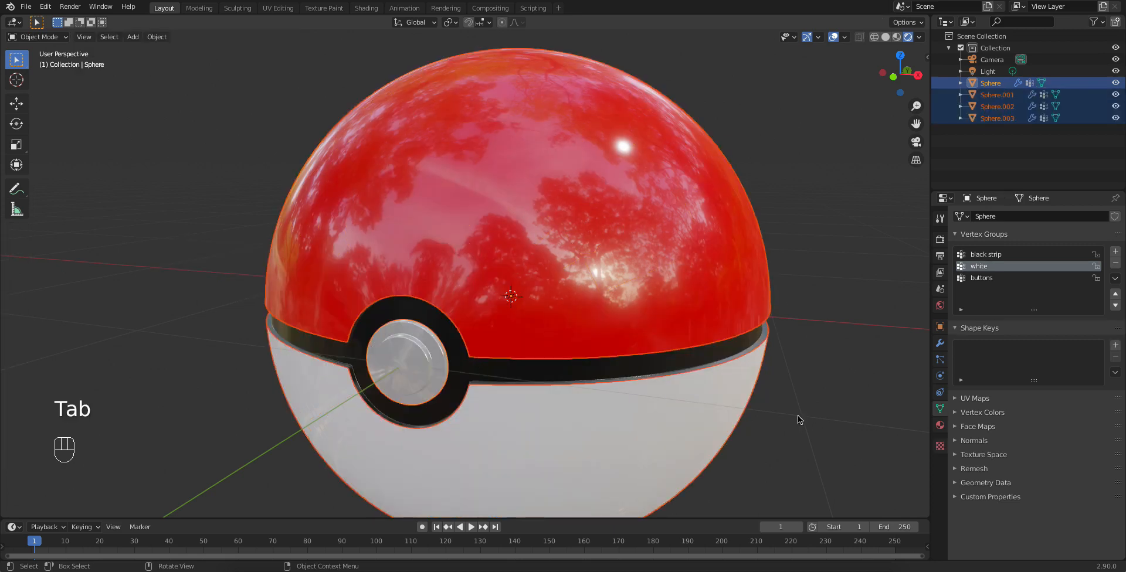
left_click(845, 389)
Join the red shell, black band and button into one object, with the button as the active object.
left_click(399, 358)
left_click(467, 361)
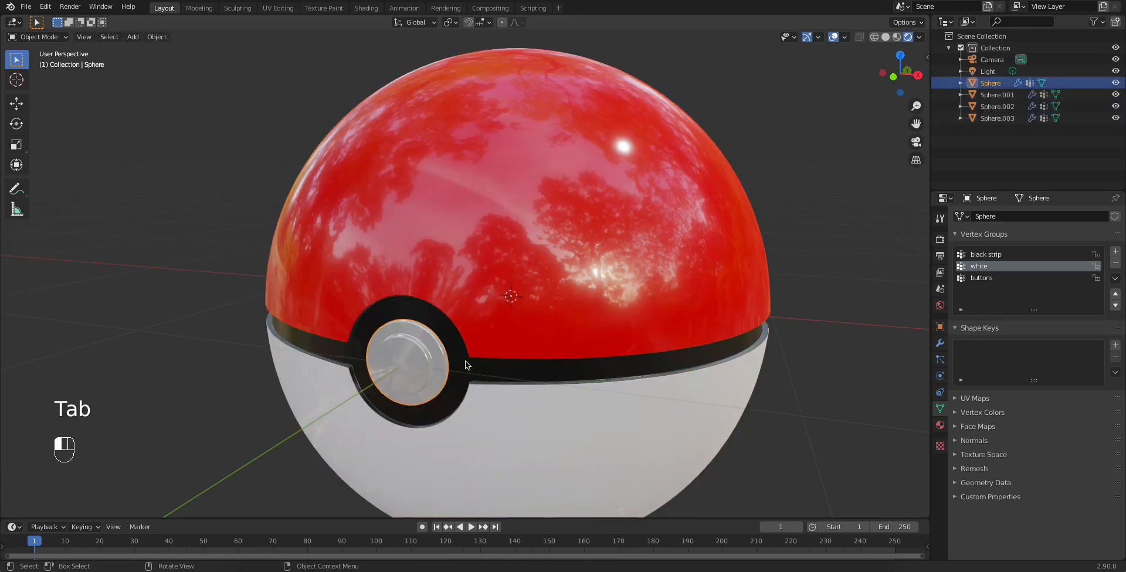
left_click(481, 213)
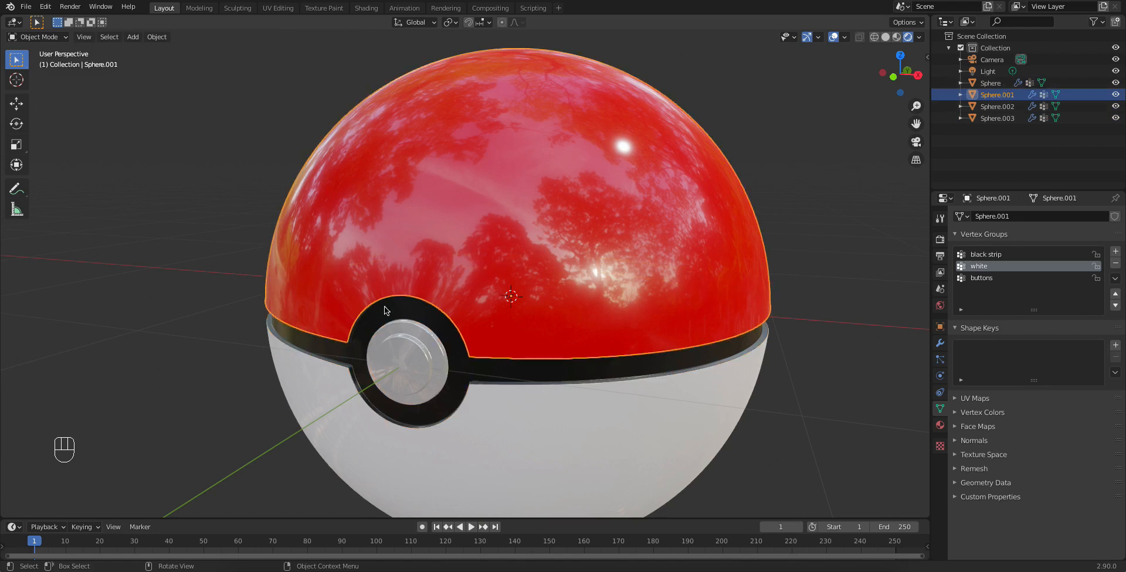
left_click(366, 330, "shift")
left_click(415, 343, "shift")
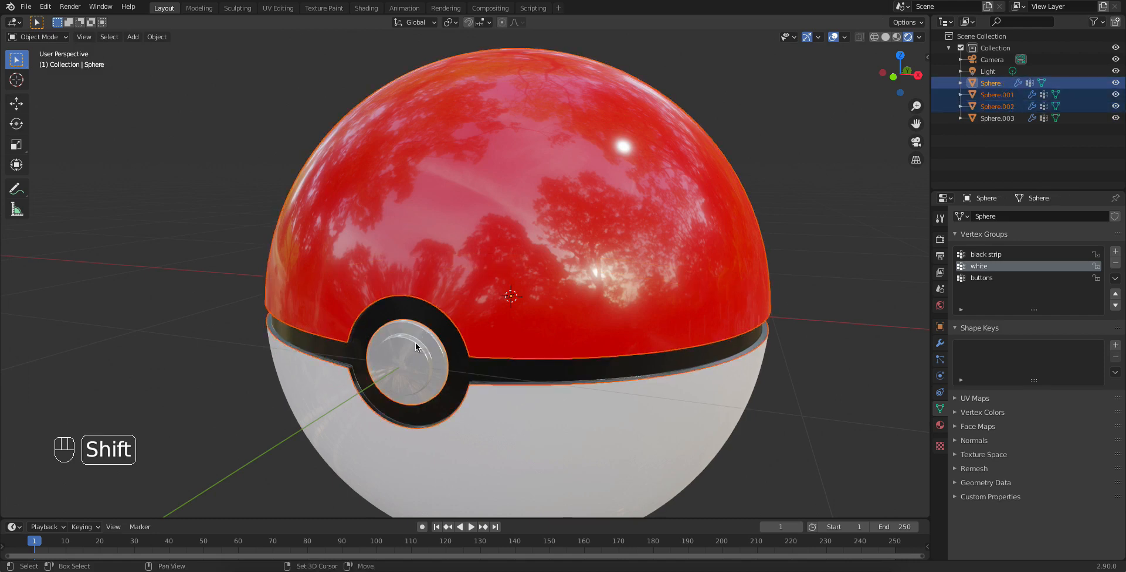
key("super+j")
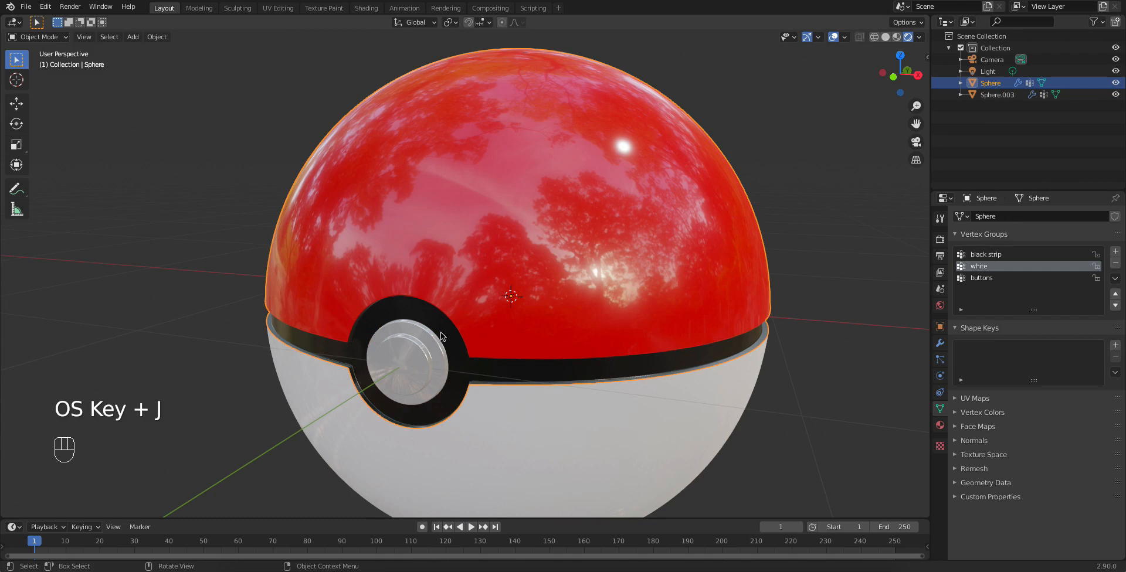
Try to move the joined upper part, and try to rotate it open about the global X axis.
left_click(218, 258)
left_click(340, 284)
key("g")
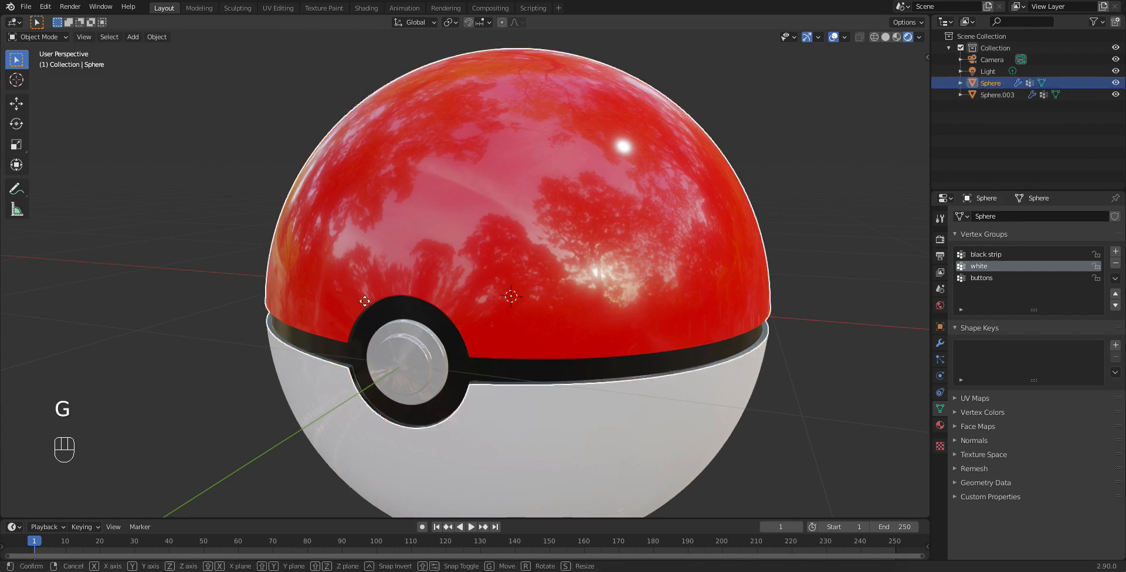
right_click(387, 255)
middle_click_drag(553, 367, 504, 371)
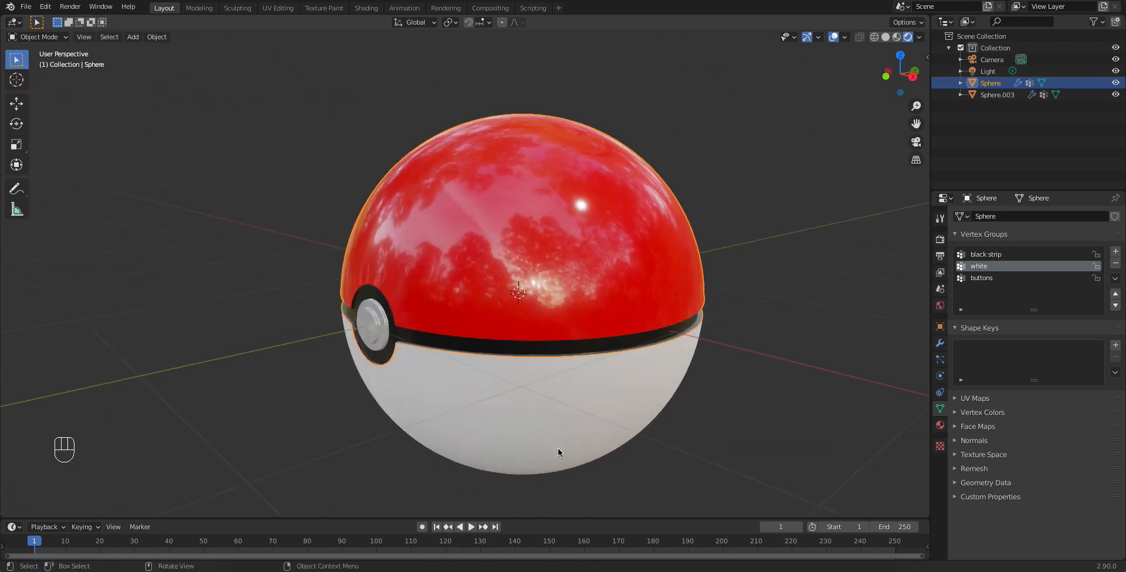
key("r")
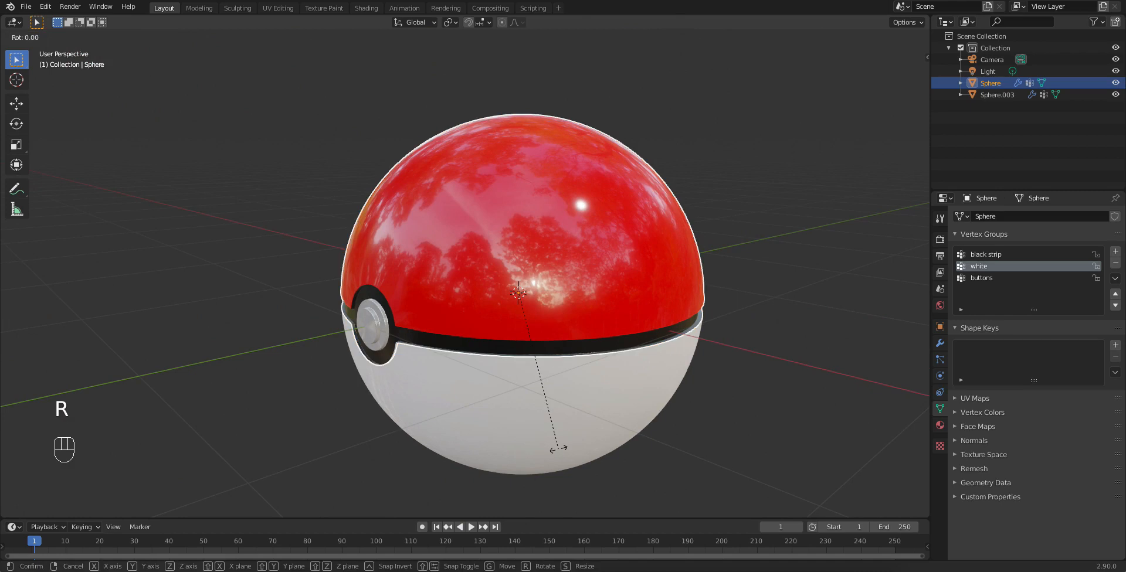
key("x")
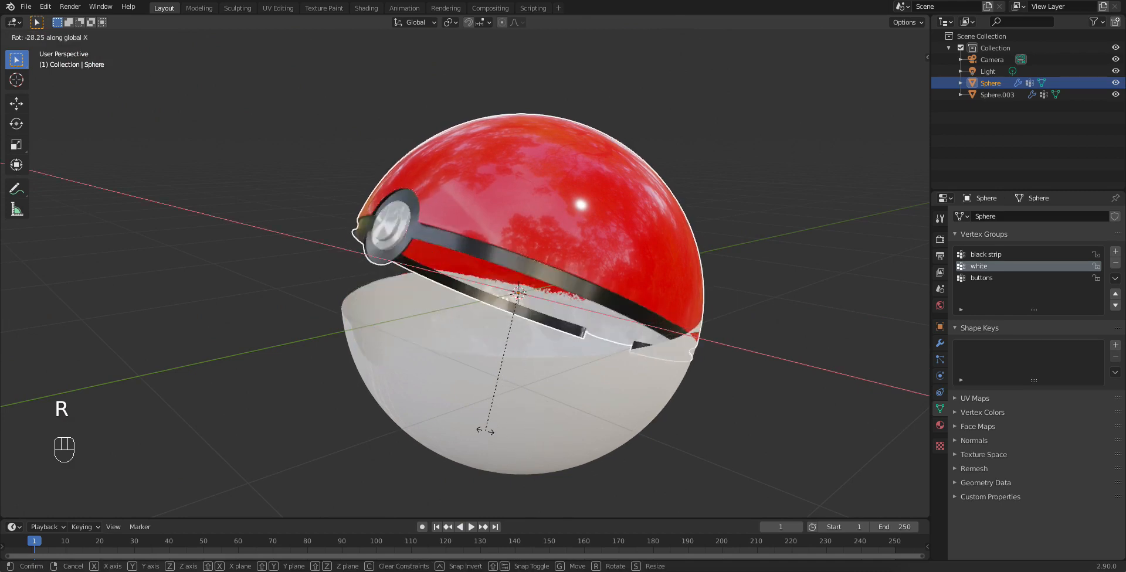
right_click(548, 328)
Snap the 3D cursor to the centre vertex at the back of the upper part's seam and return to Object Mode.
middle_click_drag(572, 305, 599, 365)
scroll(599, 366, "up", 2)
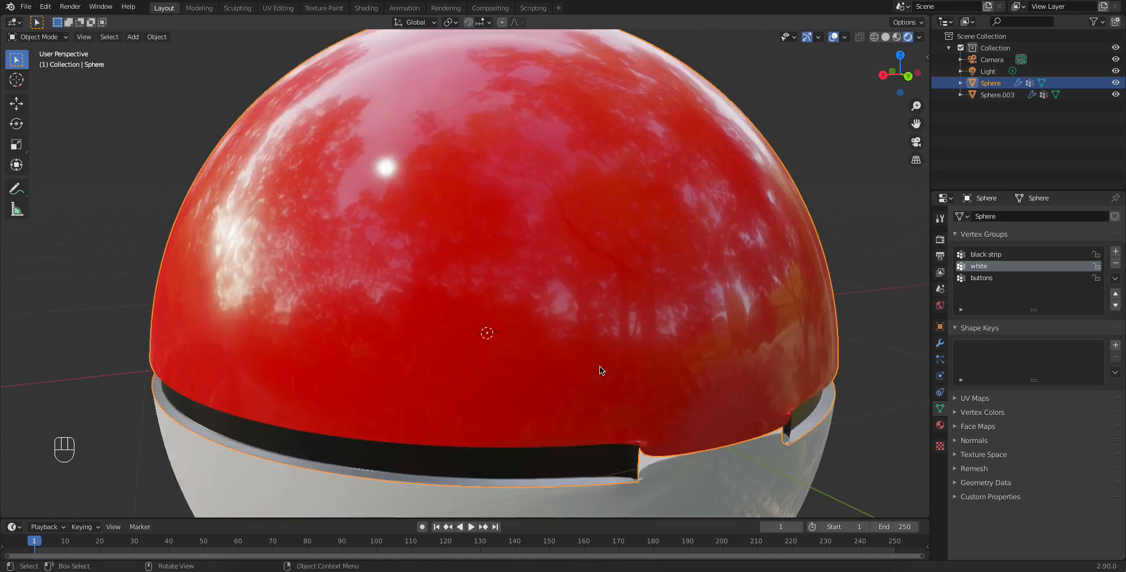
scroll(620, 363, "down", 2)
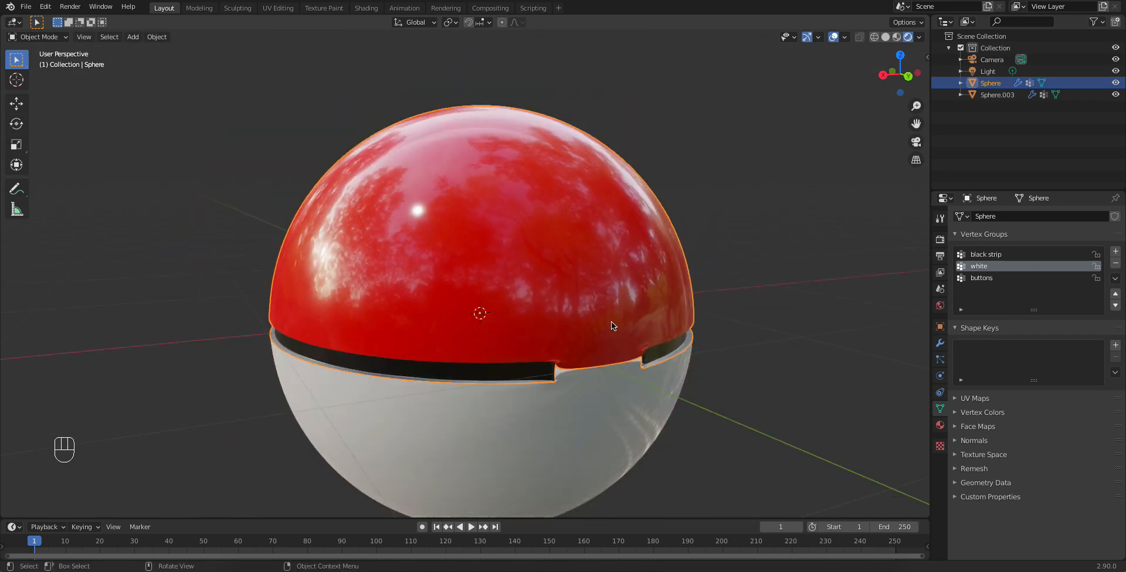
key("Tab")
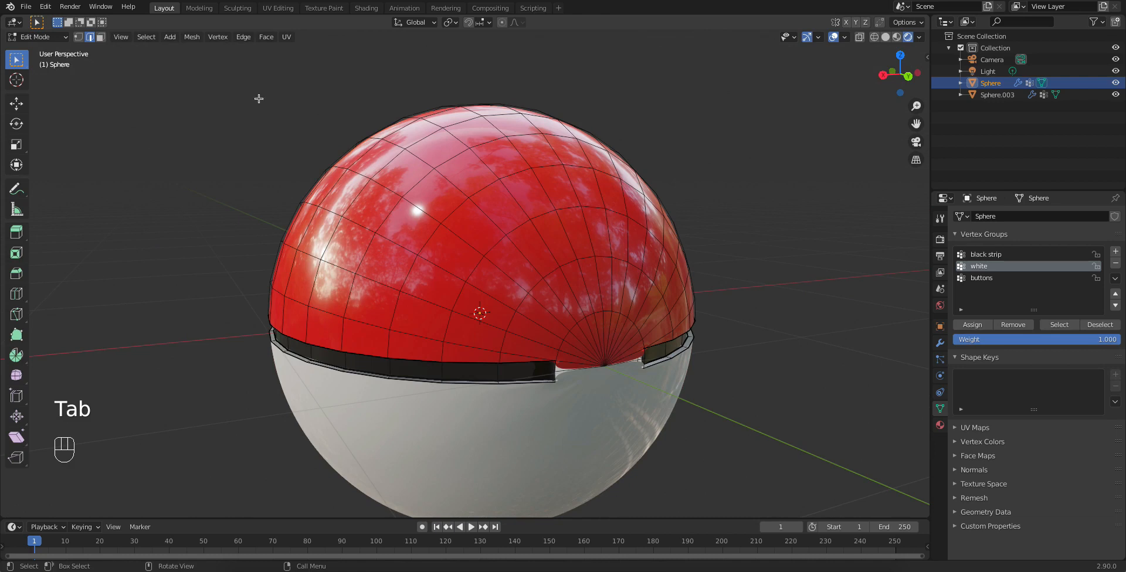
left_click(78, 37)
left_click(638, 382)
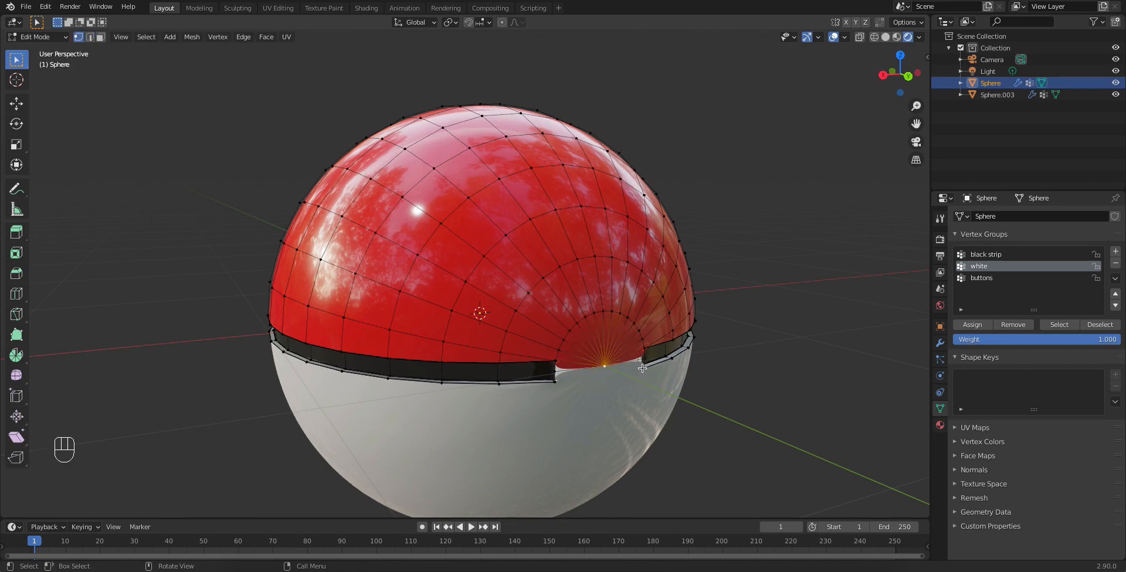
key("shift+s")
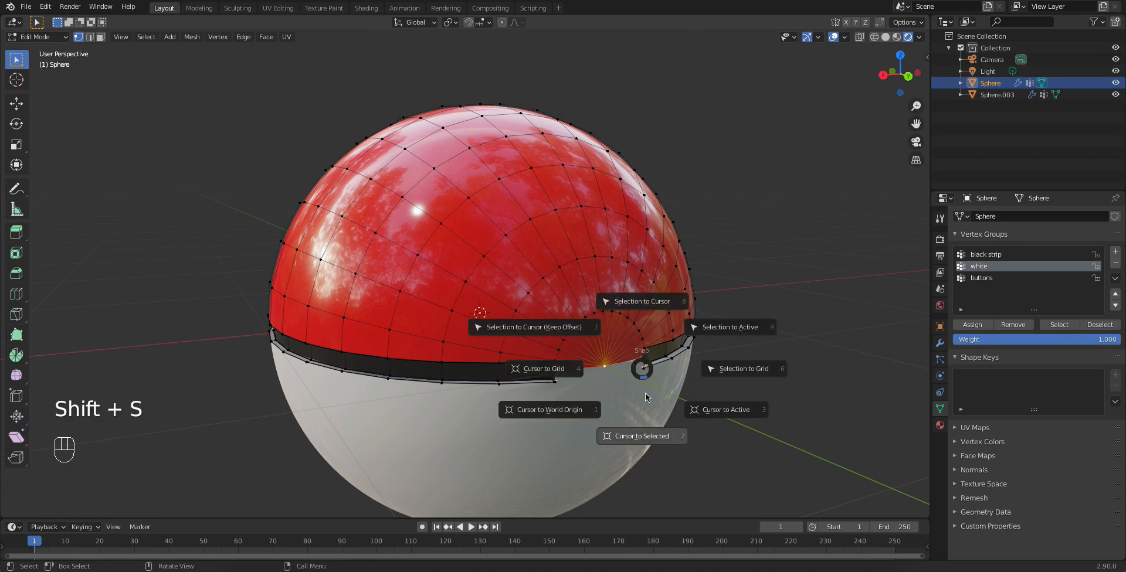
left_click(646, 439)
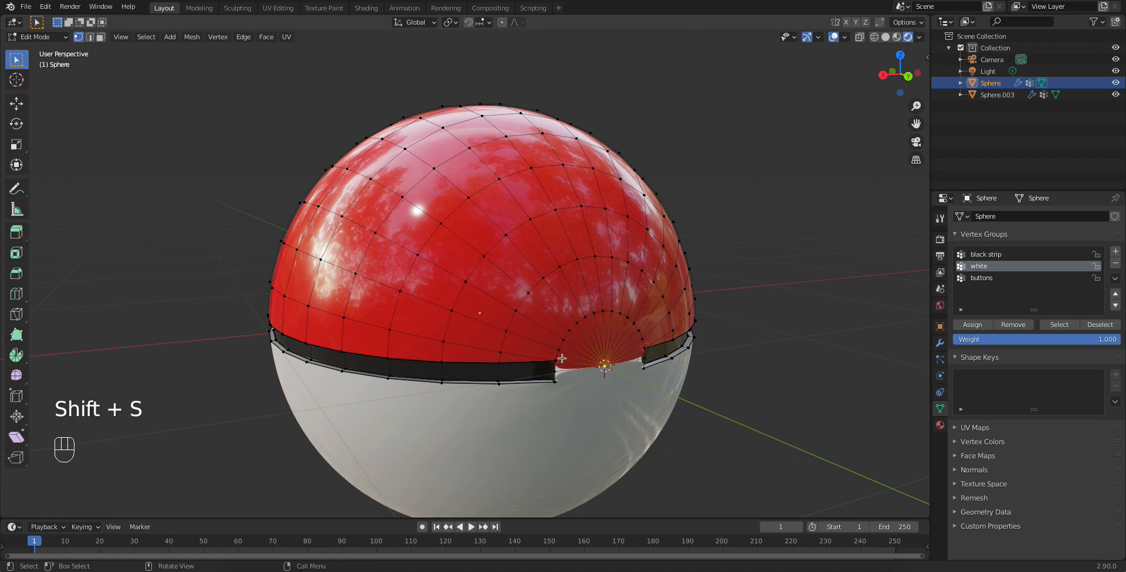
middle_click_drag(576, 368, 683, 372)
key("Tab")
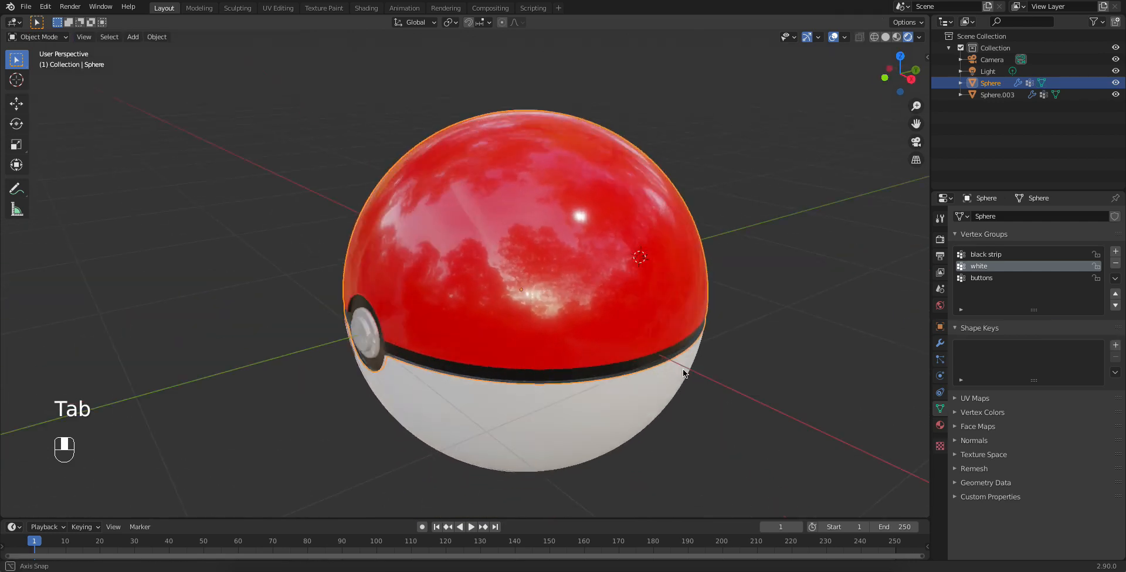
Set the upper half's origin to the 3D cursor at the rear hinge point.
left_click(157, 37)
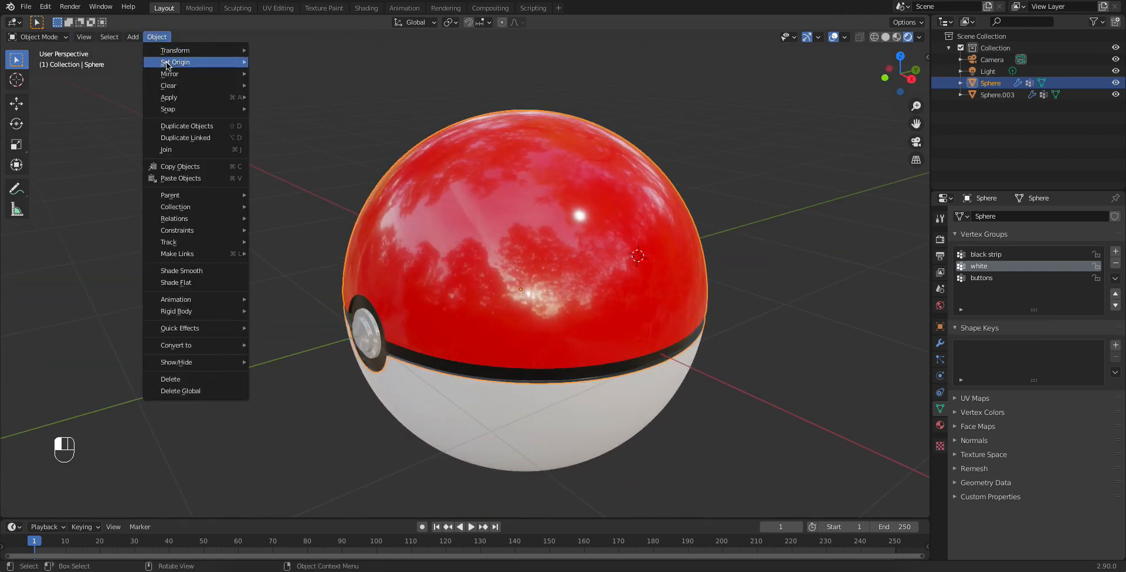
mouse_move(176, 62)
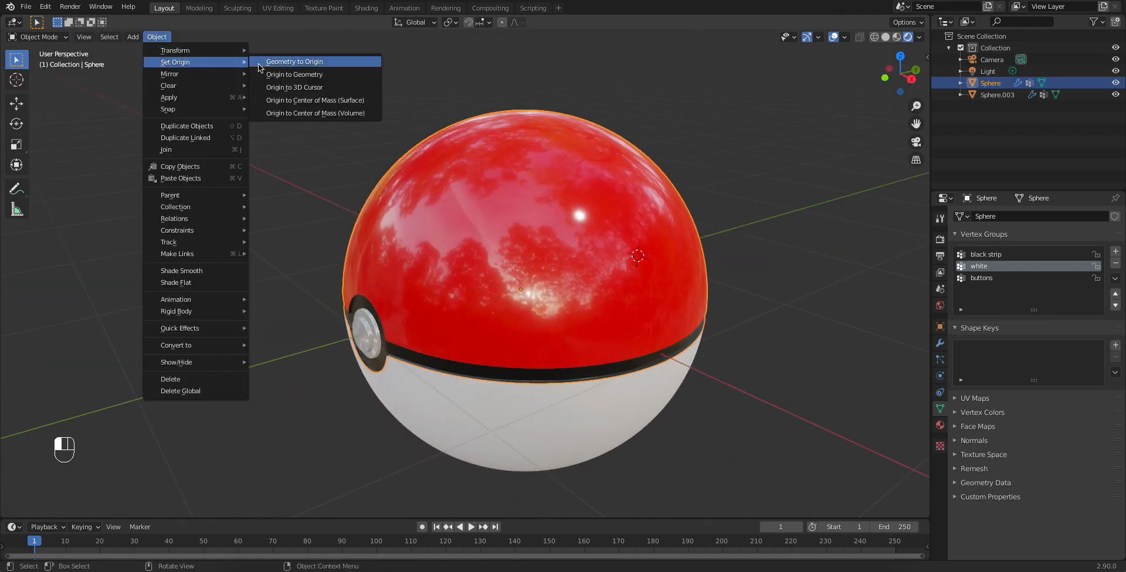
left_click(294, 87)
scroll(640, 258, "down", 1)
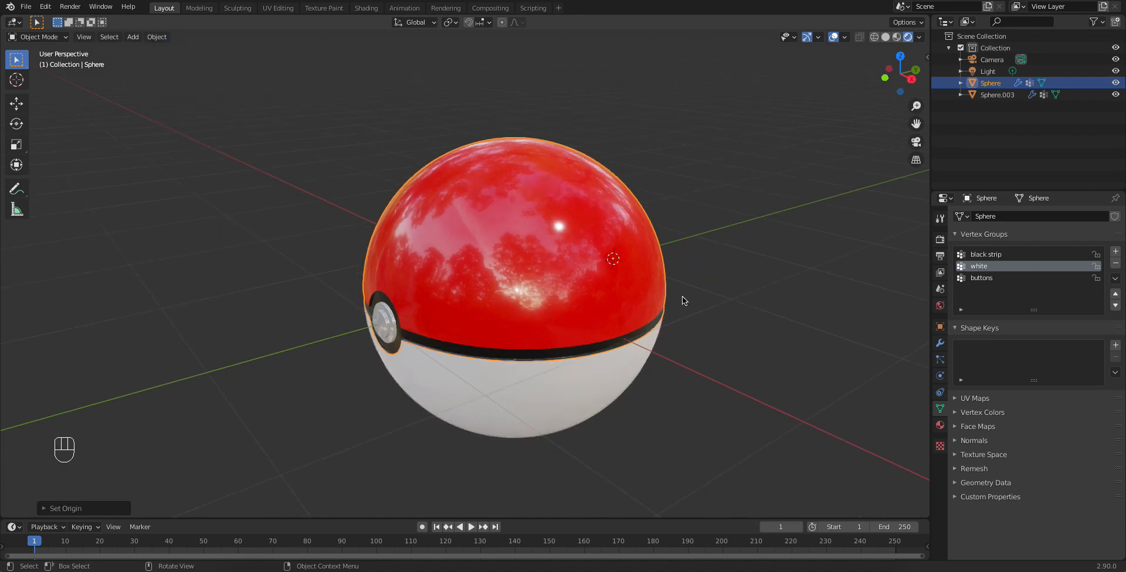
Try rotating the upper half open about the global X axis around its rear hinge, and undo the rotation.
left_click(683, 298)
left_click(571, 311)
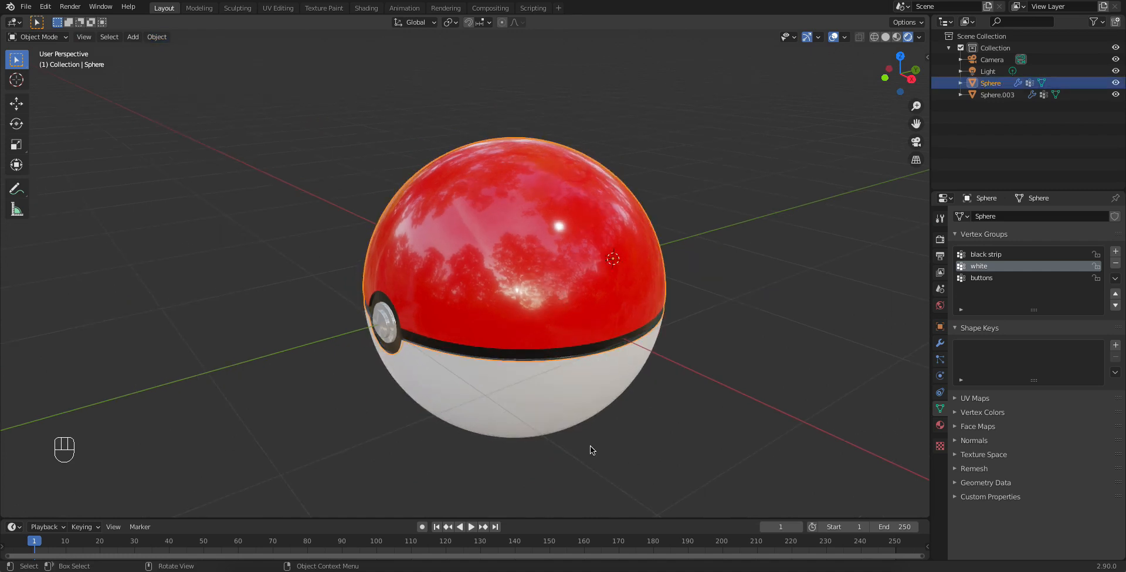
key("r")
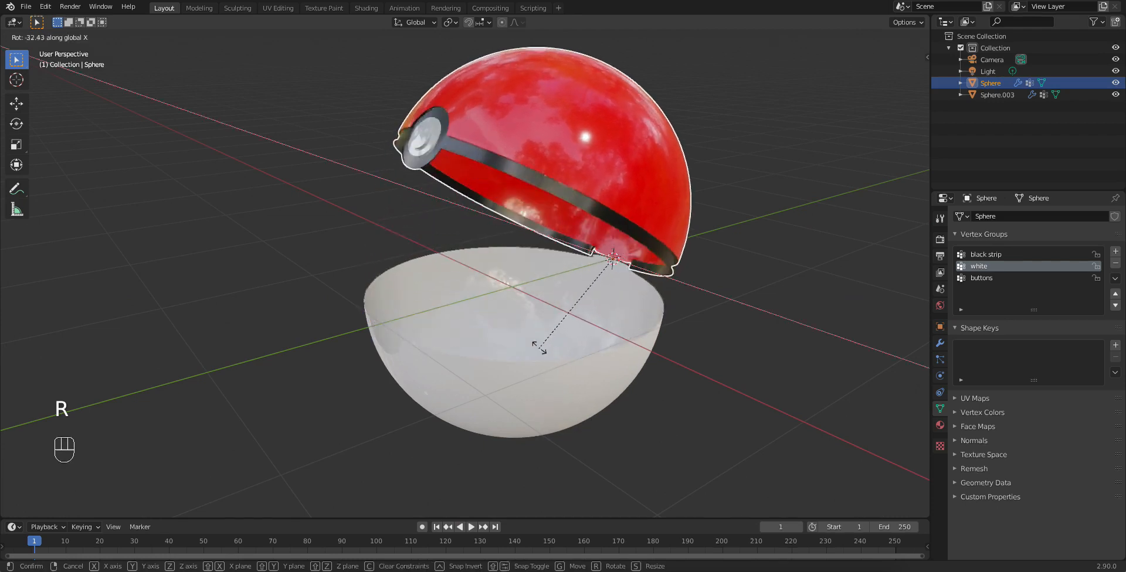
left_click(539, 403)
middle_click_drag(540, 403, 603, 381)
left_click(602, 406)
key("ctrl+z")
key("ctrl+z")
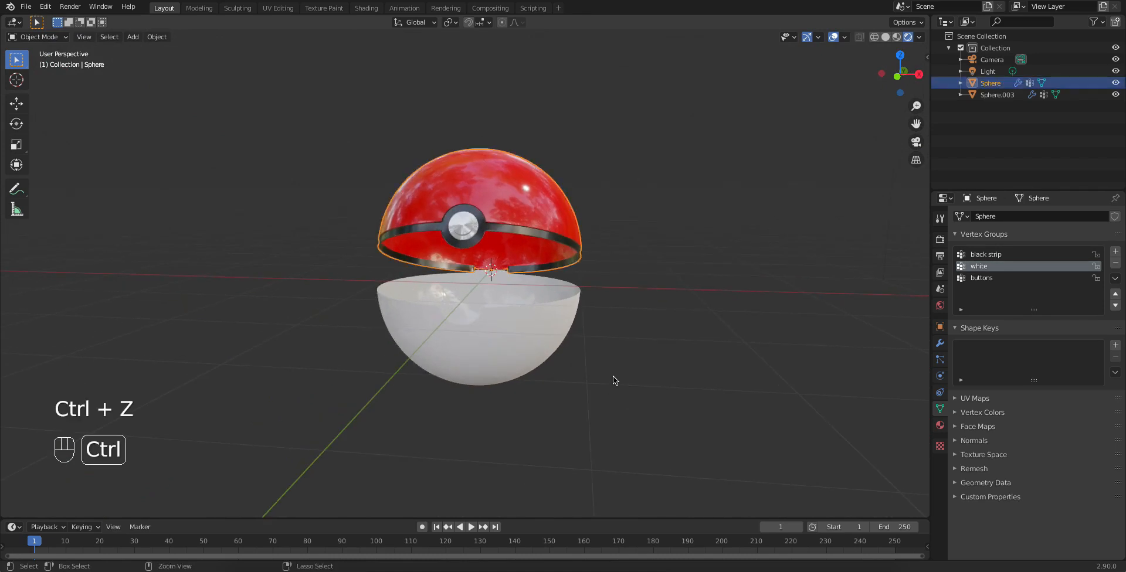
Deselect everything and examine the closed ball's button, black band and seam from the front, below and sides.
left_click(595, 360)
scroll(586, 356, "up", 2)
middle_click_drag(568, 350, 547, 321)
scroll(598, 357, "up", 3)
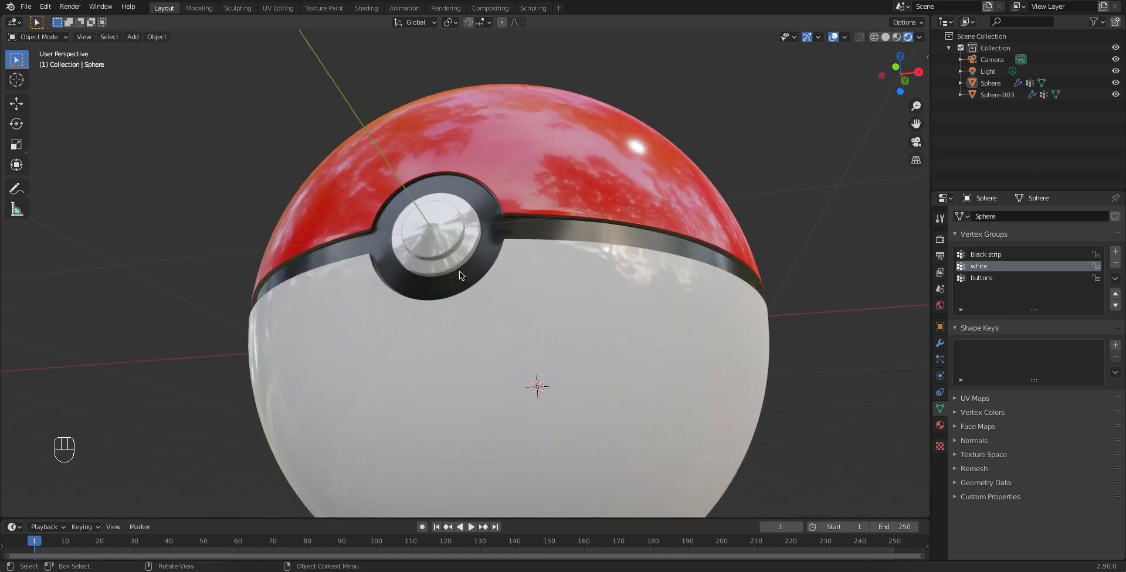
scroll(500, 357, "down", 3)
middle_click_drag(500, 358, 769, 433)
middle_click_drag(663, 365, 632, 358)
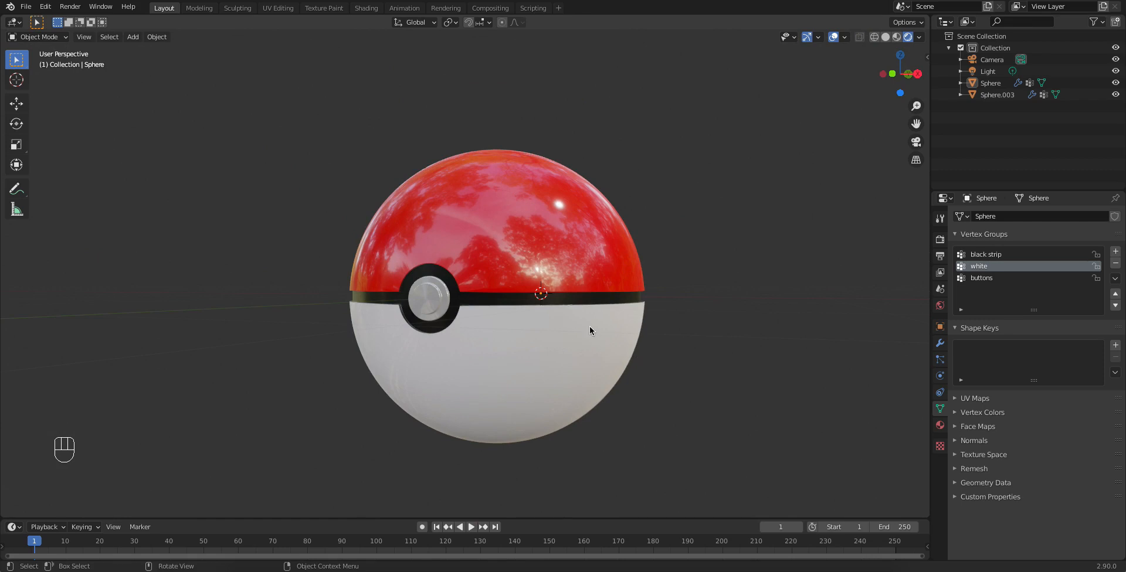
mouse_move(520, 316)
middle_mouse_down()
mouse_move(550, 338)
mouse_move(550, 303)
mouse_move(536, 320)
middle_mouse_up()
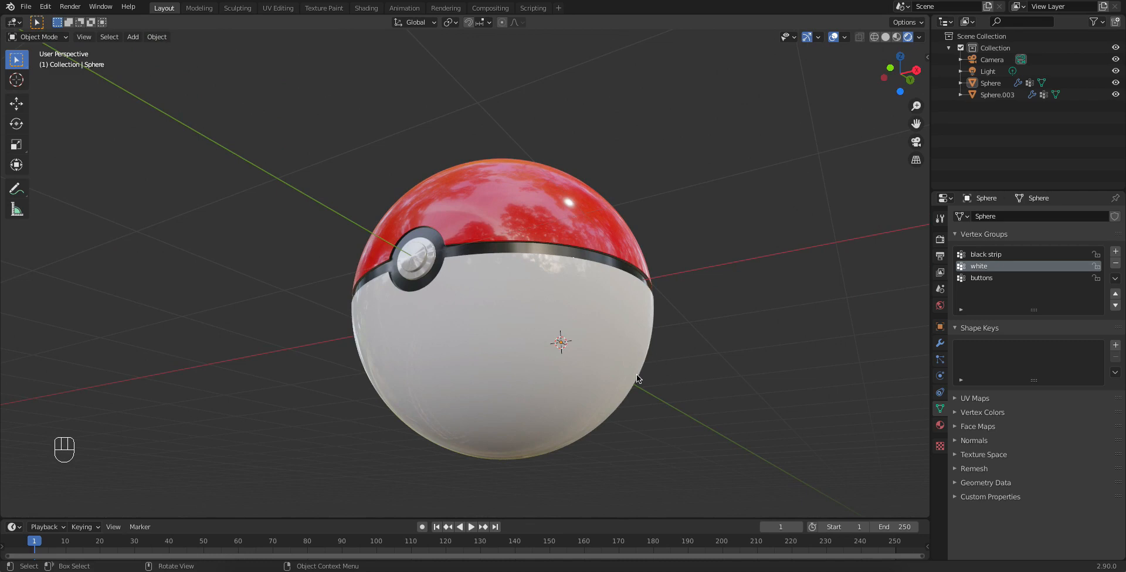
middle_click_drag(571, 354, 634, 382)
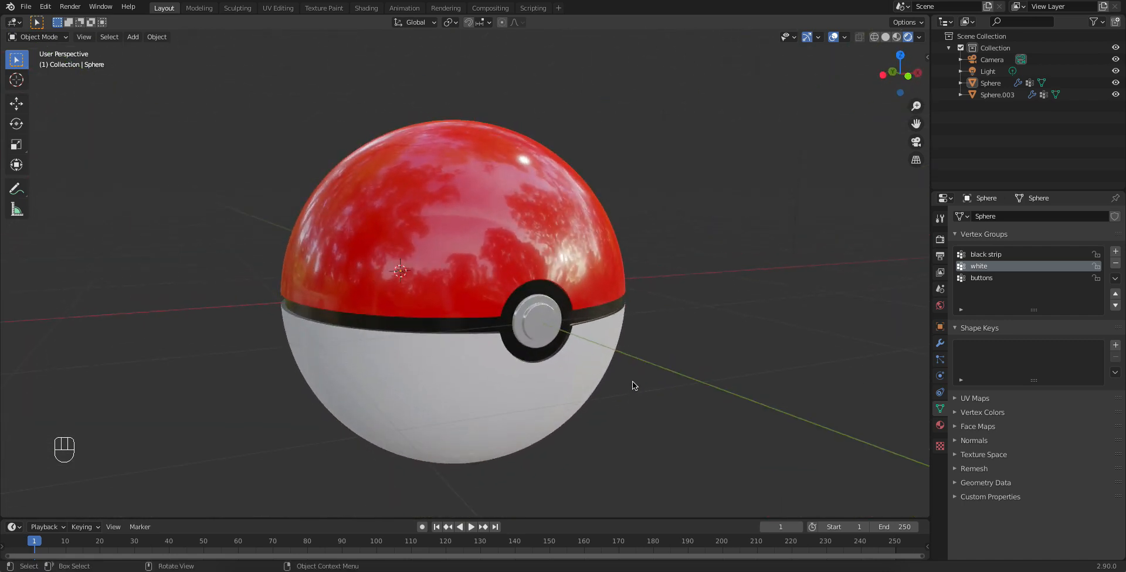